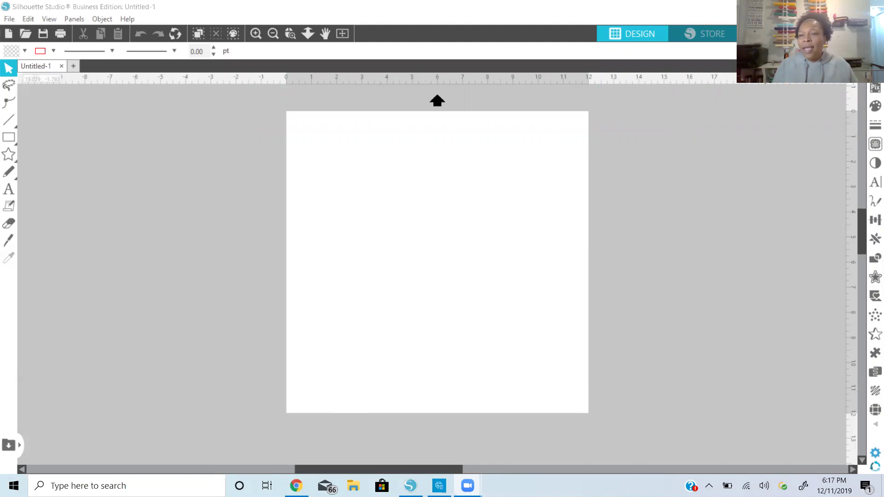
Enter width 4 and height 6 in Page Setup, then switch to landscape for a 6 x 4 in card
left_click(875, 144)
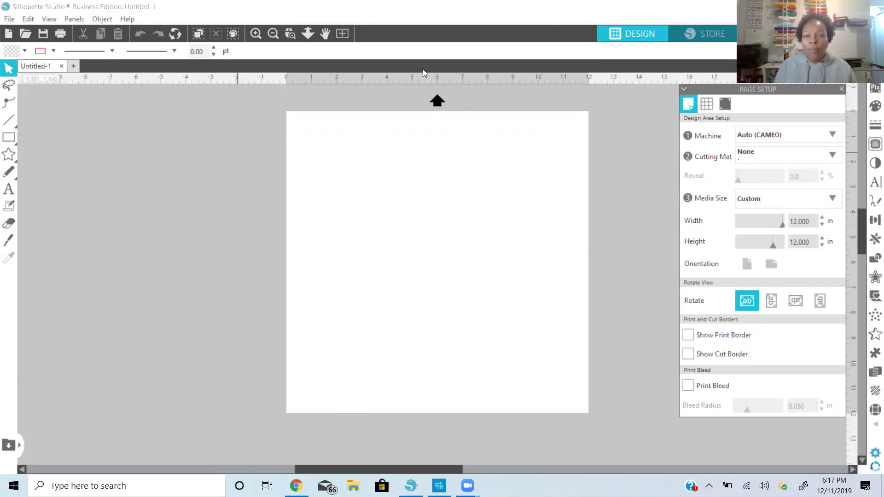
left_click_drag(813, 221, 739, 242)
type("4.0")
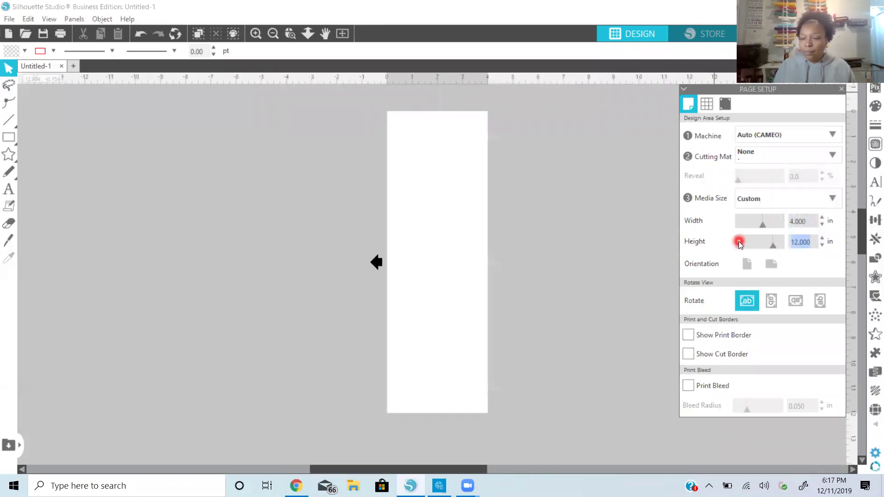
type("6.0")
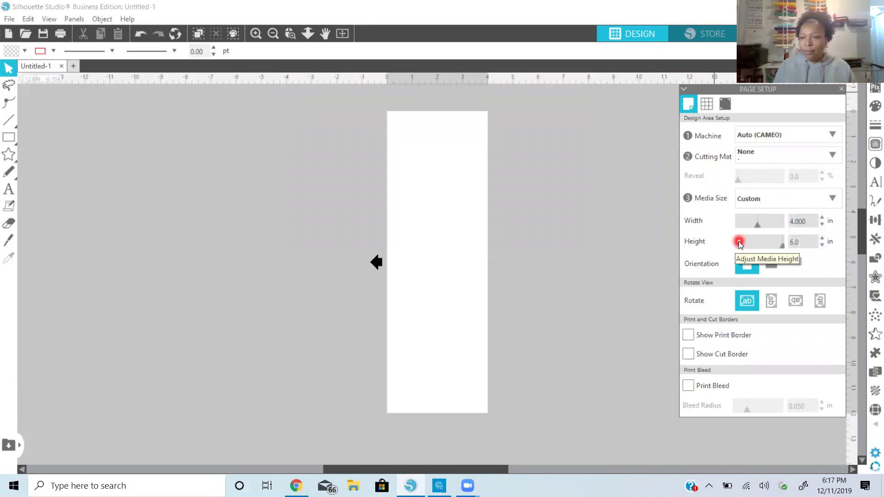
left_click(802, 222)
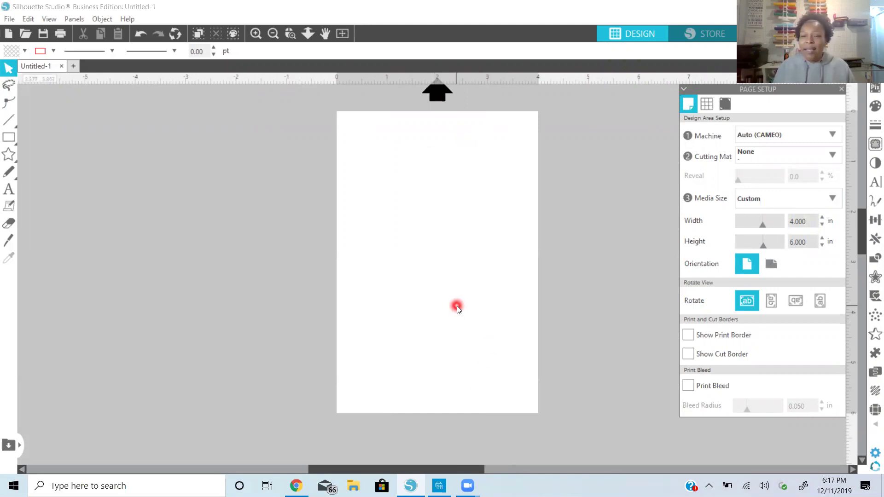
left_click(769, 264)
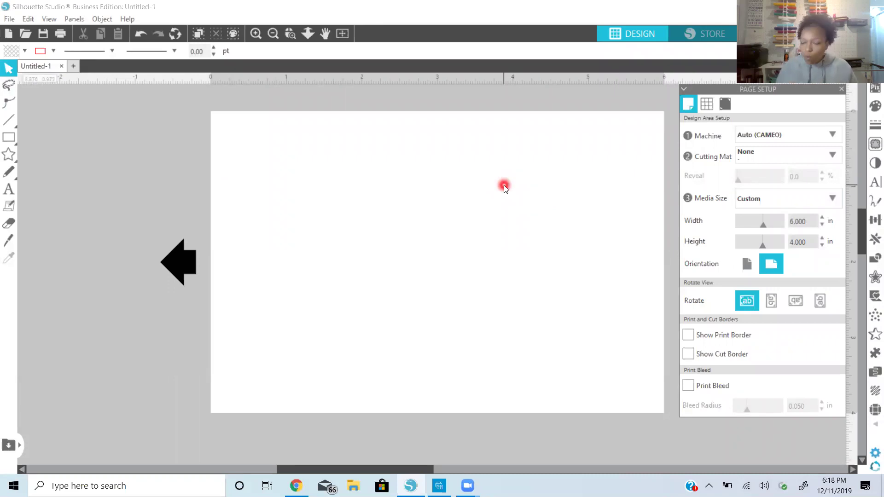
Draw a wide rectangle, about 4.13 by 1.33 in, and move it near the top of the page
left_click(12, 139)
left_click(26, 137)
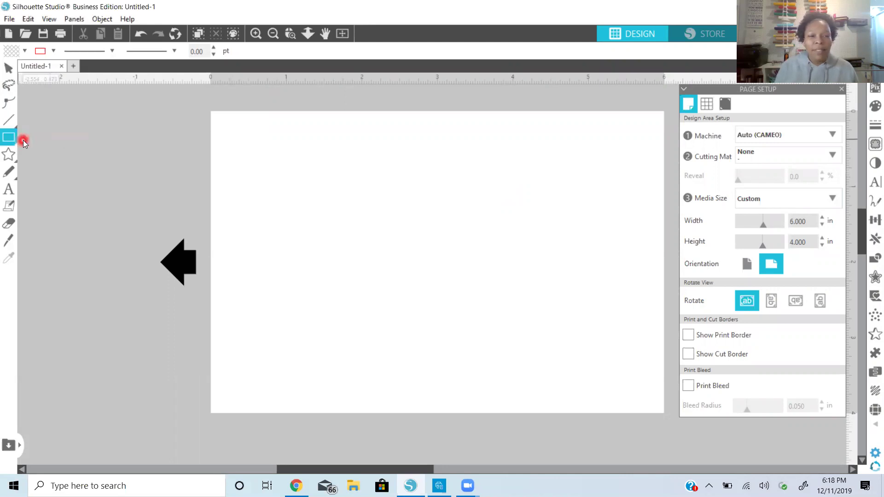
left_click_drag(212, 183, 525, 282)
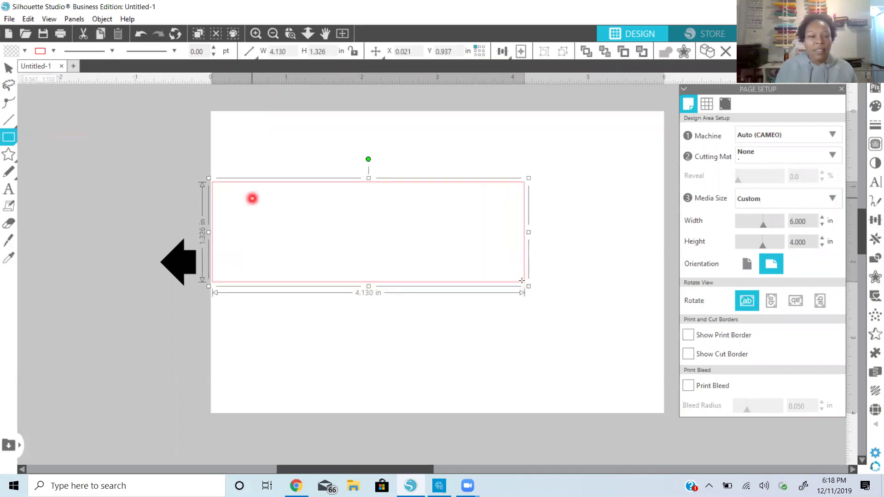
left_click(8, 68)
mouse_move(420, 184)
left_mouse_down()
mouse_move(476, 157)
mouse_move(493, 114)
left_mouse_up()
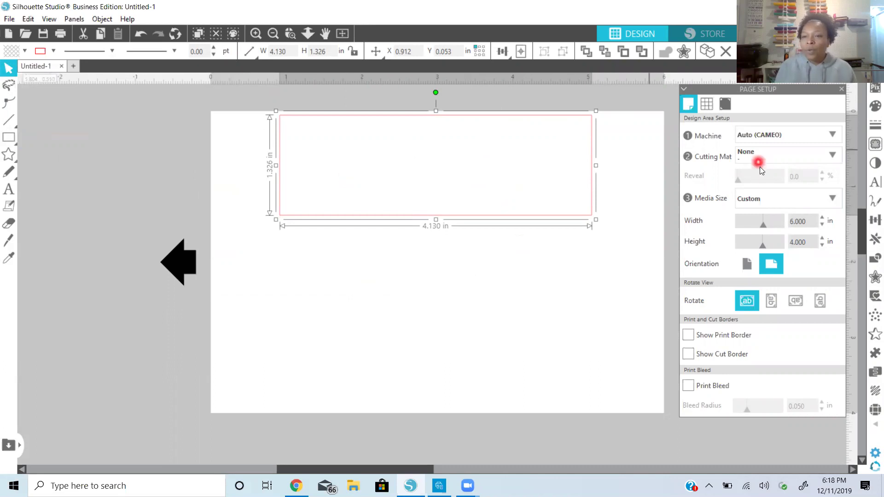
Dock the Fill and Line Style panels on the left and adjust the line position setting
left_click(875, 108)
left_click_drag(824, 95, 174, 187)
left_click(875, 124)
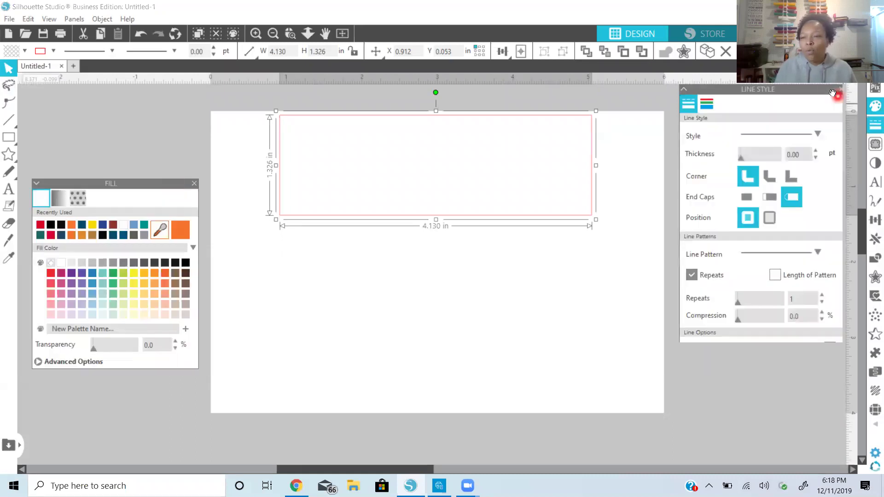
left_click_drag(833, 93, 129, 115)
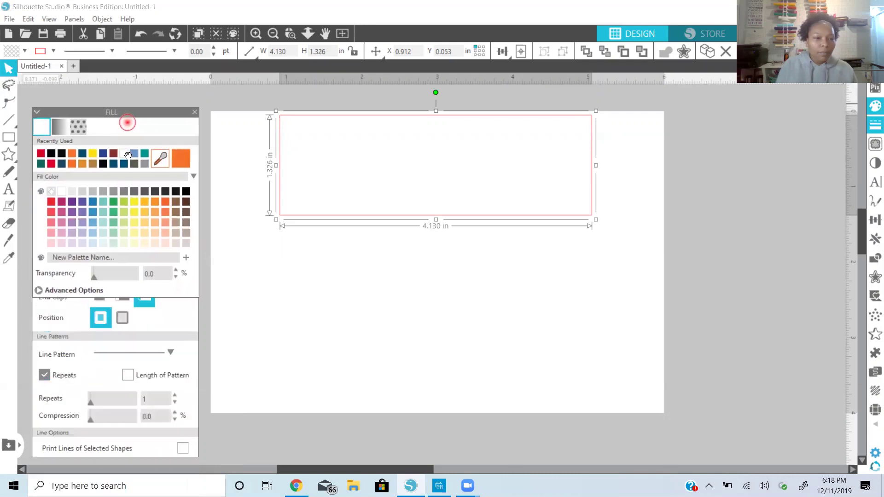
left_click(124, 316)
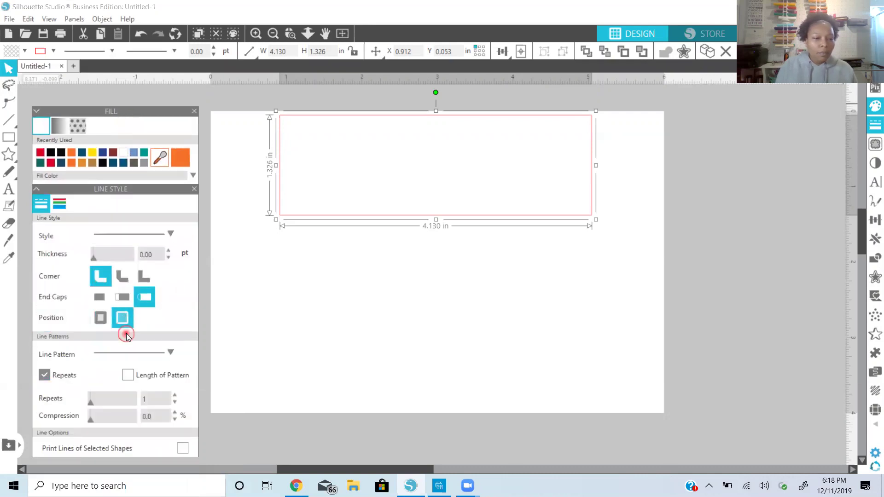
left_click(133, 212)
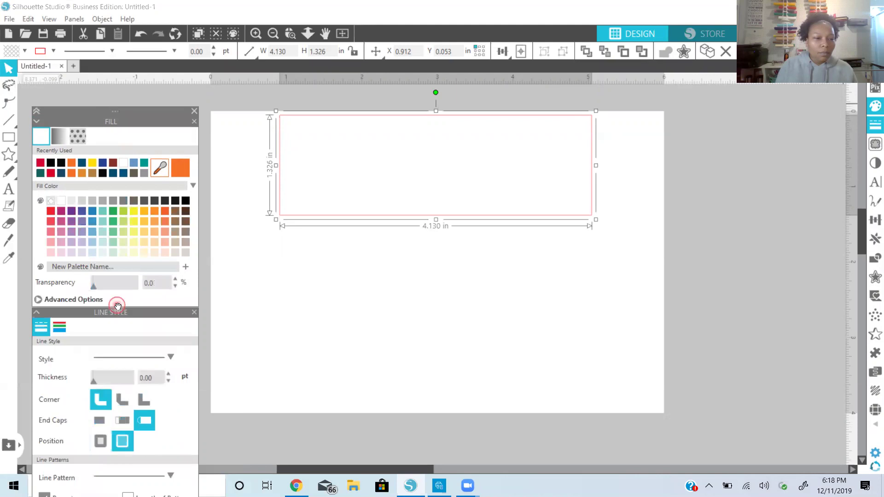
Make the rectangle's fill and outline black, then shift it down to X 0.714, Y 0.602
left_click(62, 330)
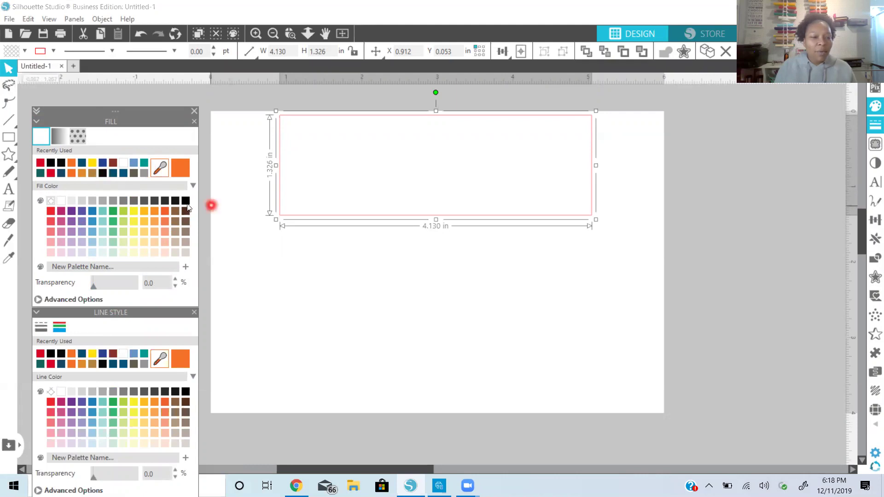
left_click(186, 200)
left_click(186, 391)
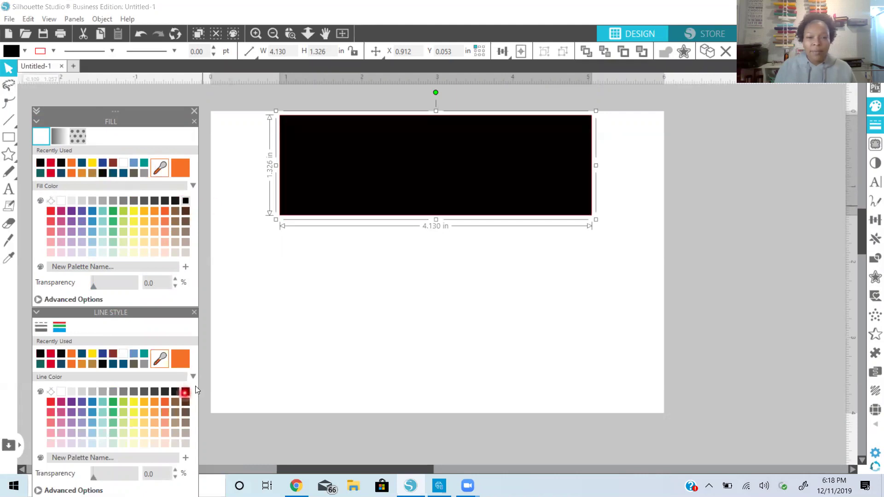
left_click_drag(462, 175, 450, 220)
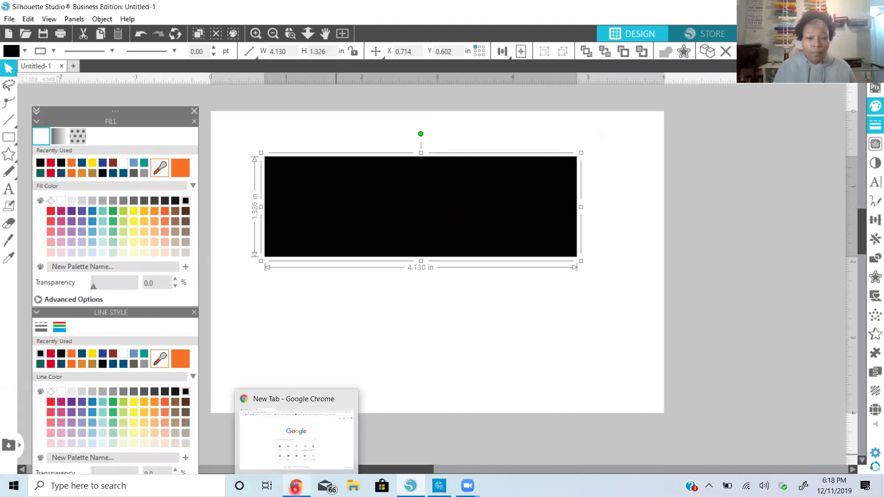
Search Google Images in Chrome for 'admit one ticket'
left_click(296, 486)
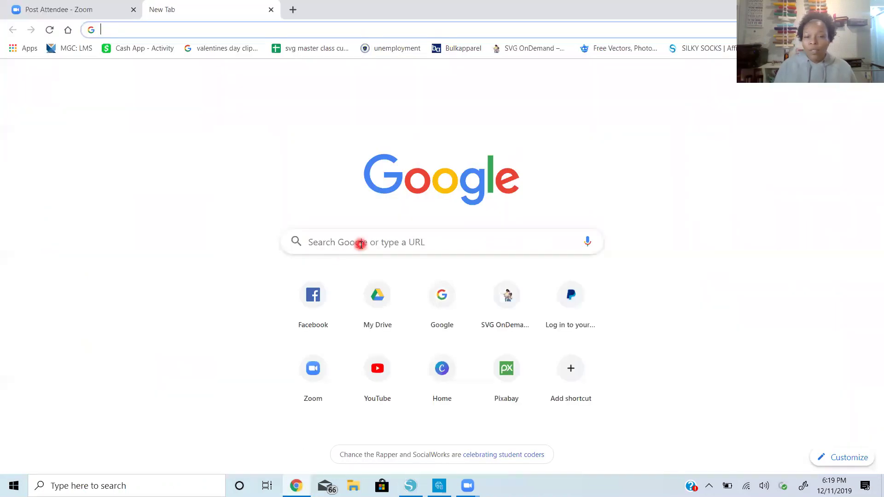
left_click(361, 244)
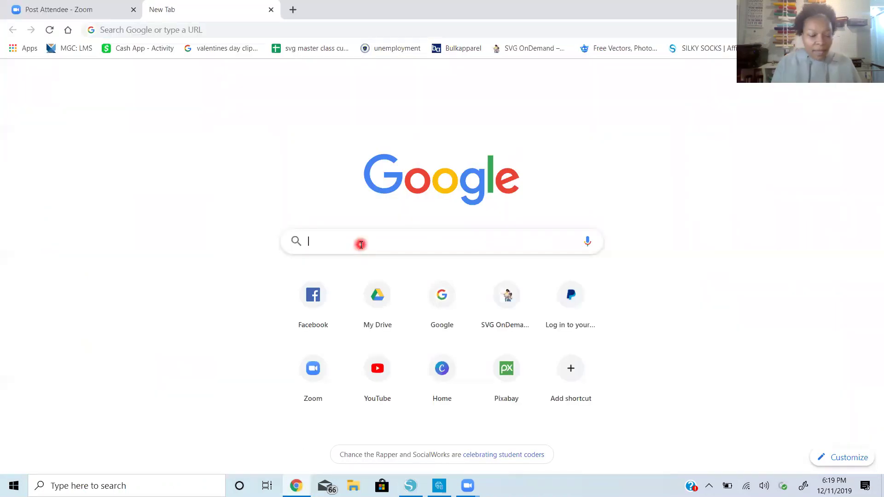
type("admit")
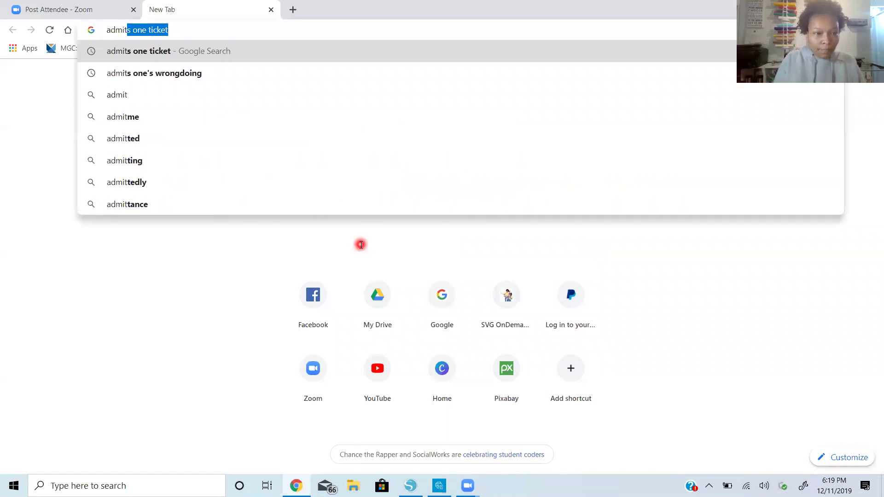
type(" one ")
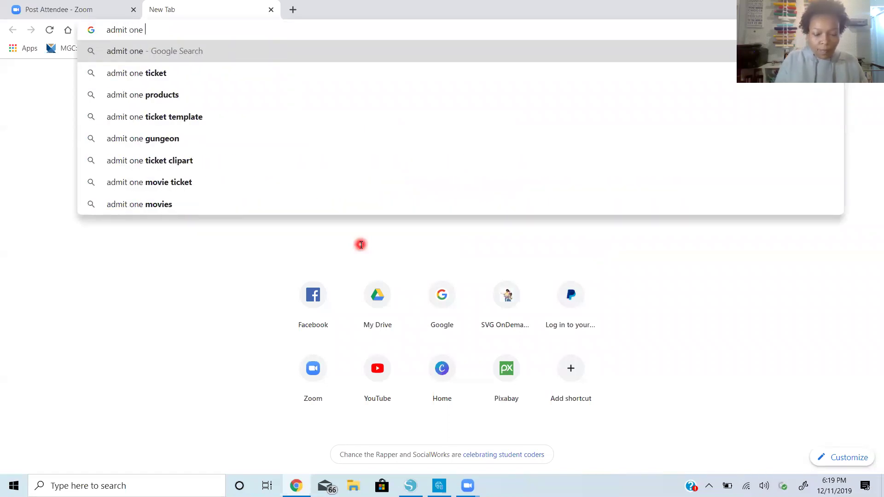
type("ticket")
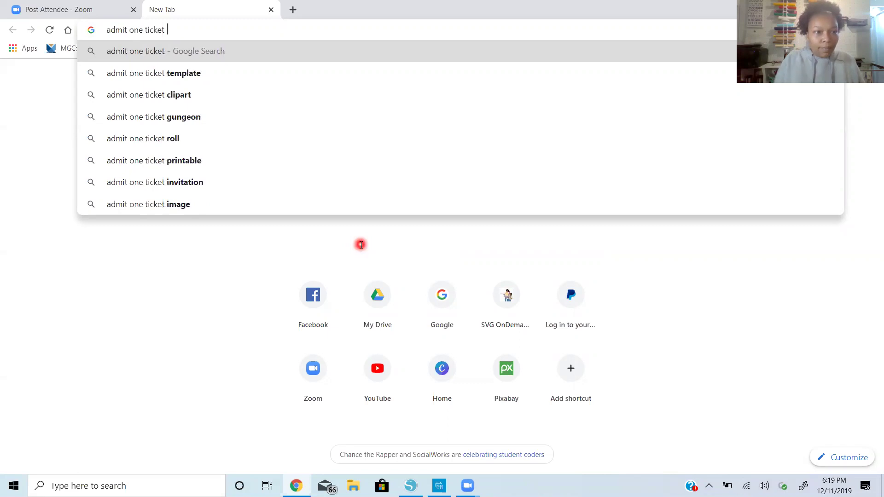
key("Return")
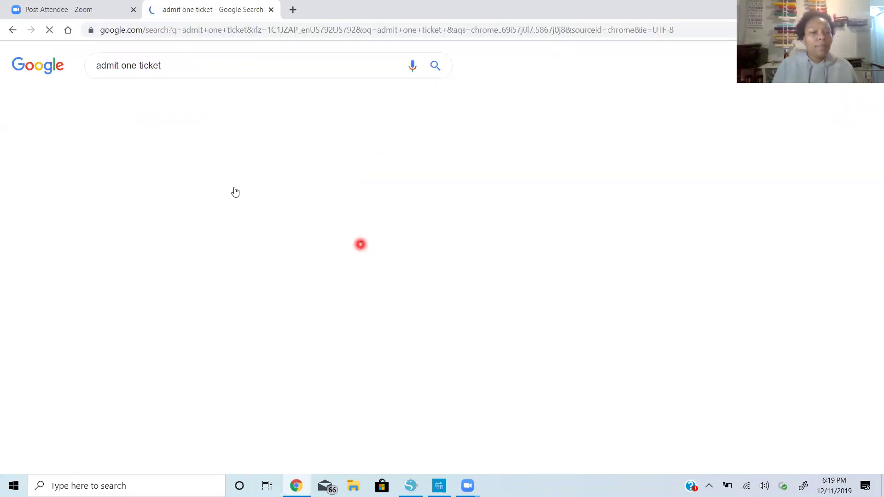
left_click(154, 100)
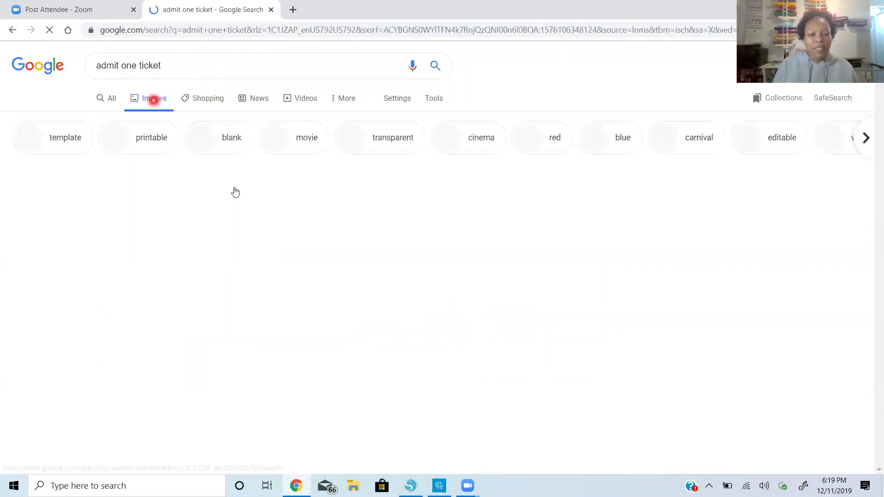
Scroll through the ticket image results until the pink Admit One ticket is in view
left_click(368, 271)
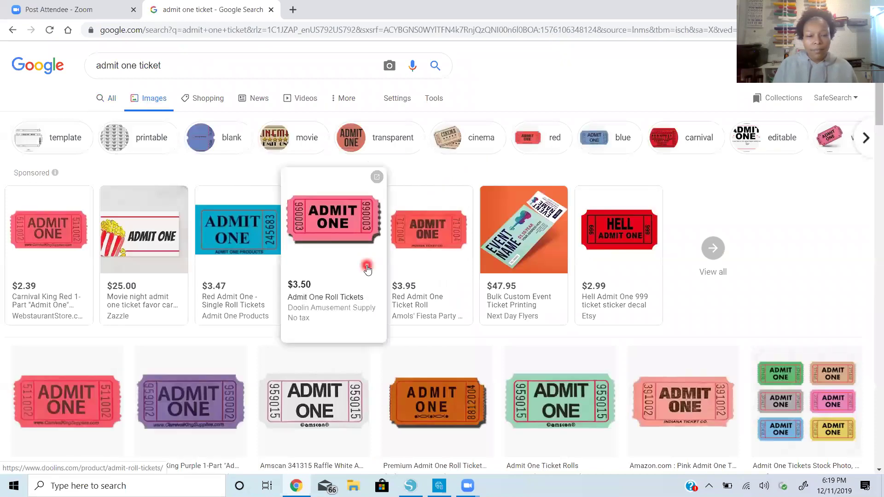
scroll(367, 270, "down", 7)
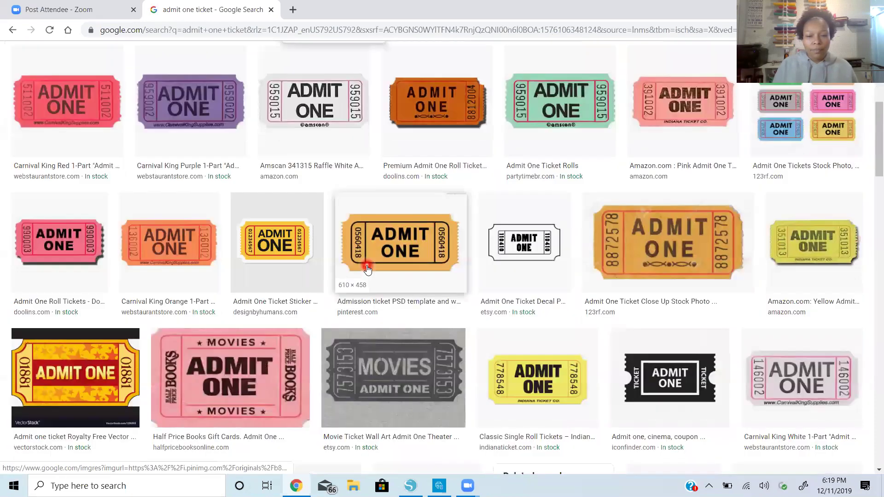
scroll(367, 270, "down", 4)
scroll(367, 270, "down", 4)
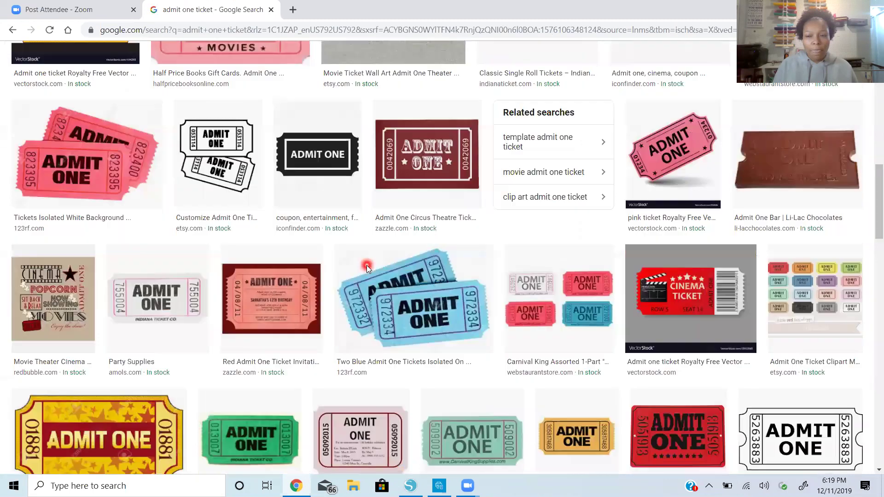
scroll(367, 270, "down", 5)
scroll(367, 270, "down", 2)
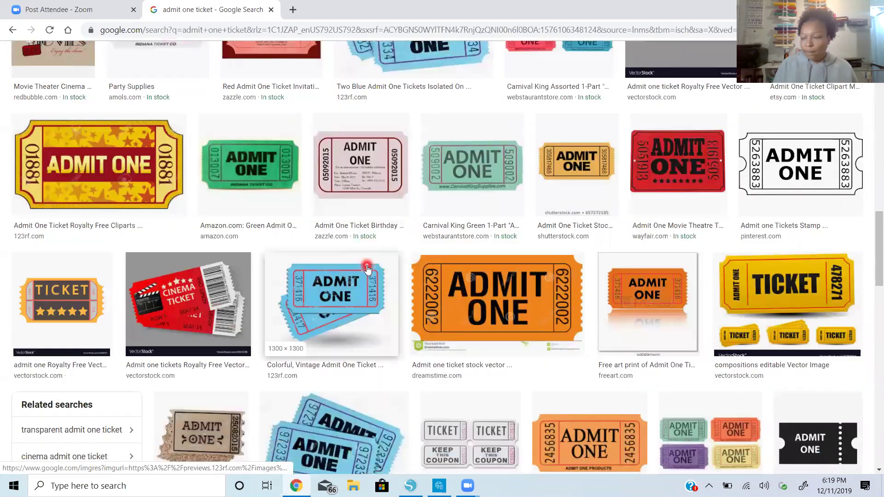
scroll(368, 270, "up", 1)
scroll(367, 270, "up", 2)
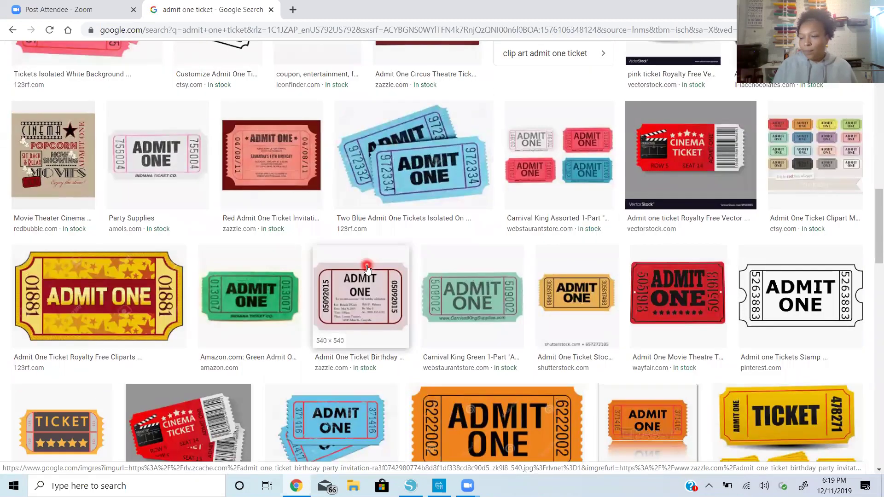
right_click(376, 147)
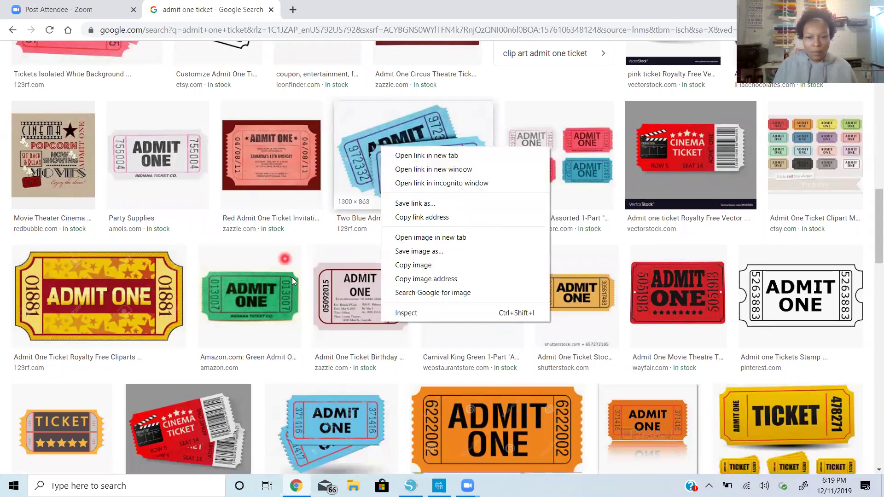
scroll(292, 277, "down", 3)
scroll(292, 281, "down", 8)
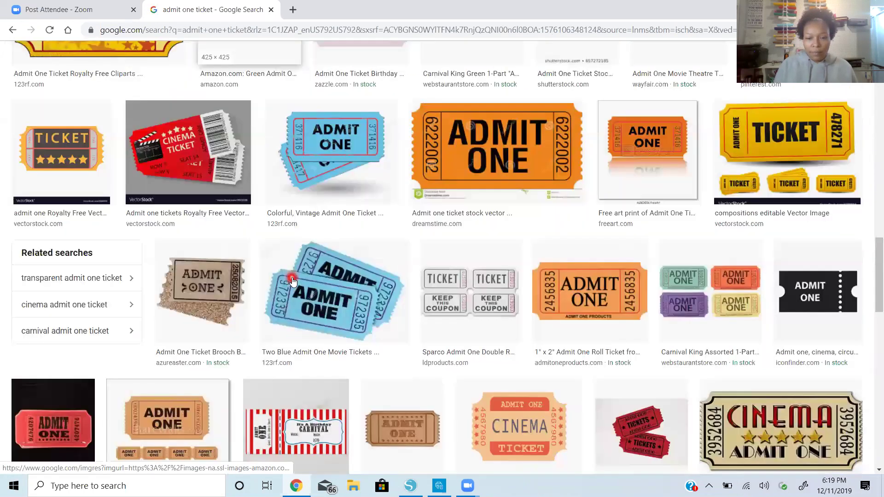
scroll(293, 282, "down", 6)
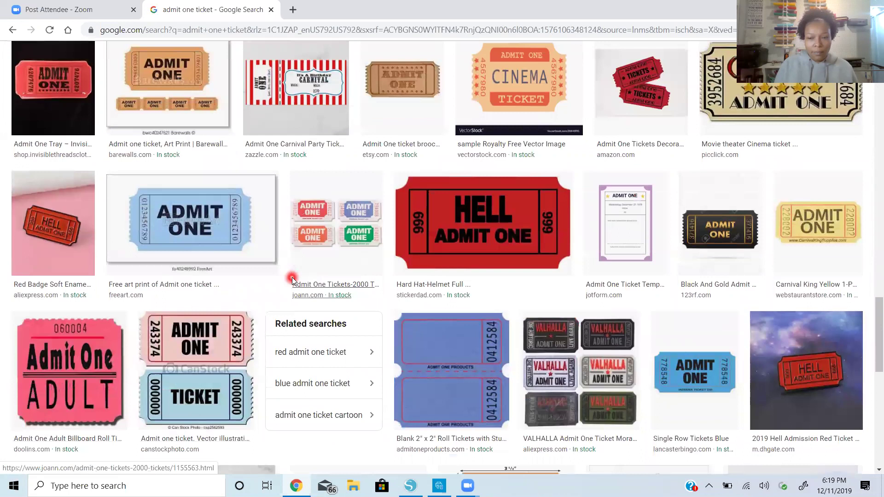
scroll(292, 279, "down", 8)
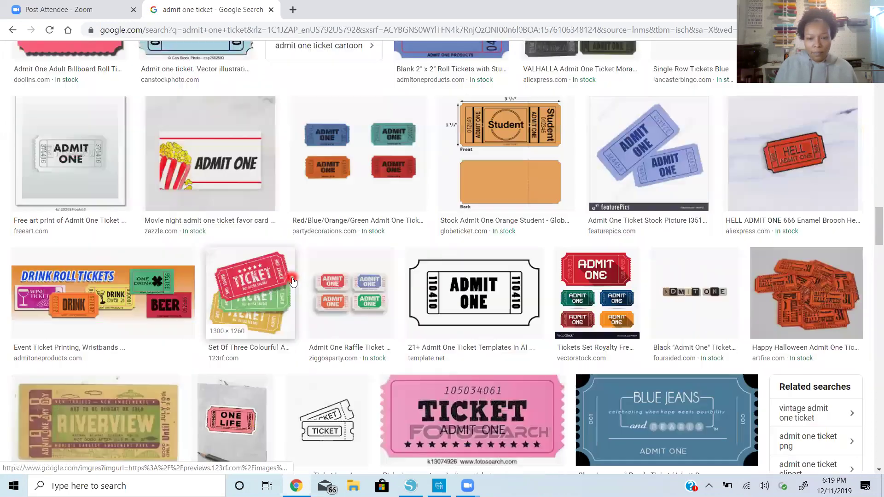
scroll(292, 278, "down", 1)
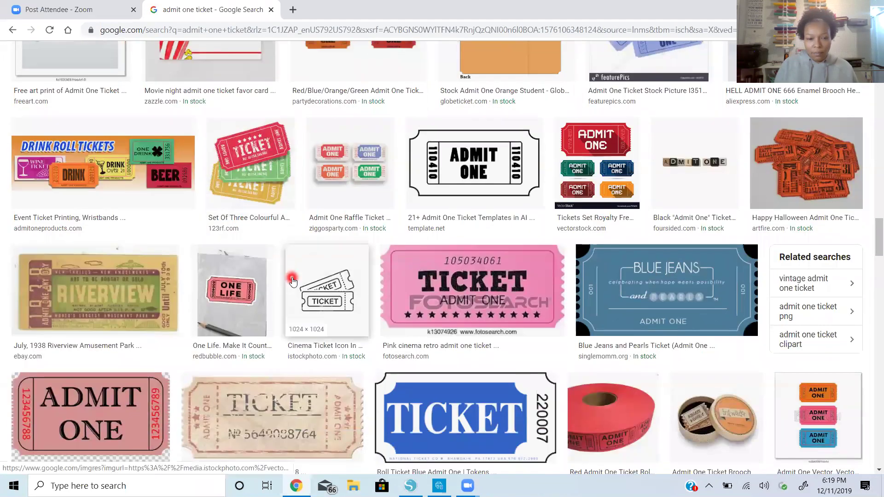
scroll(293, 280, "down", 5)
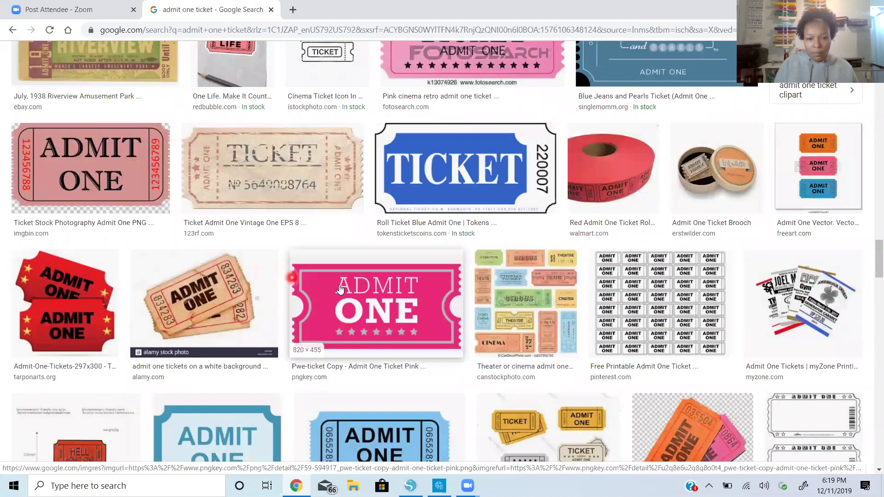
Copy the pink Admit One ticket from its large preview and return to the Silhouette Studio card
left_click(392, 298)
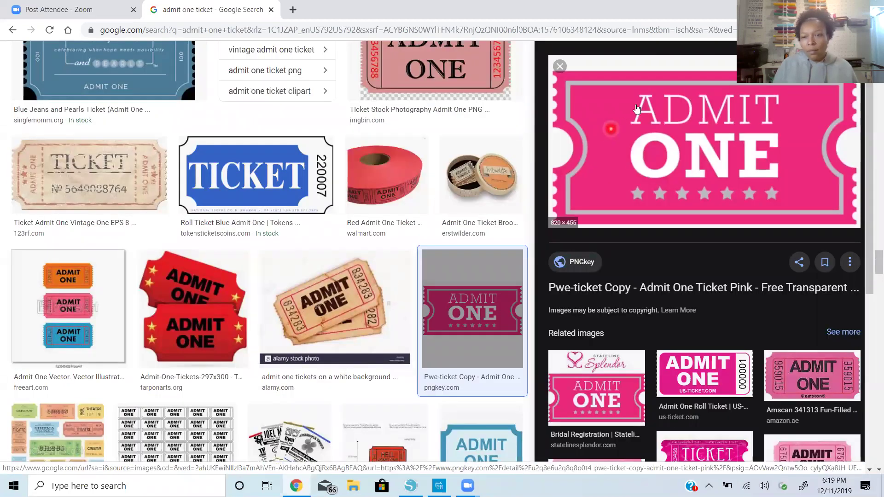
right_click(630, 158)
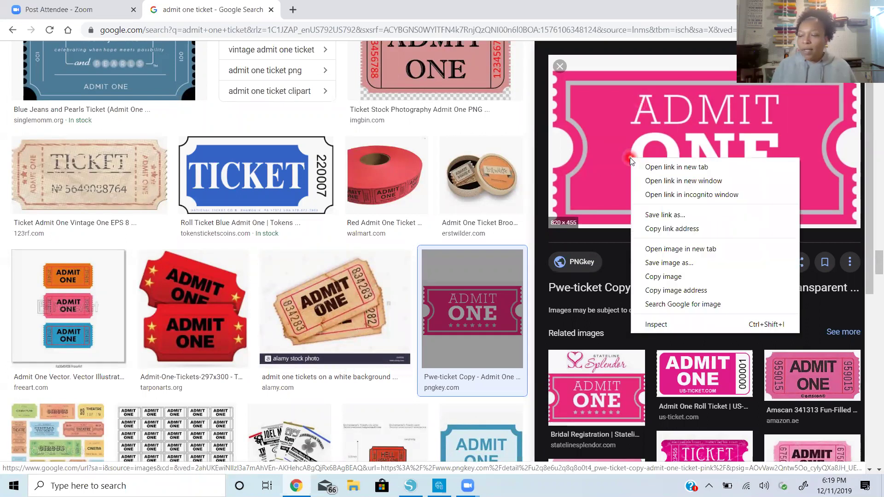
left_click(664, 279)
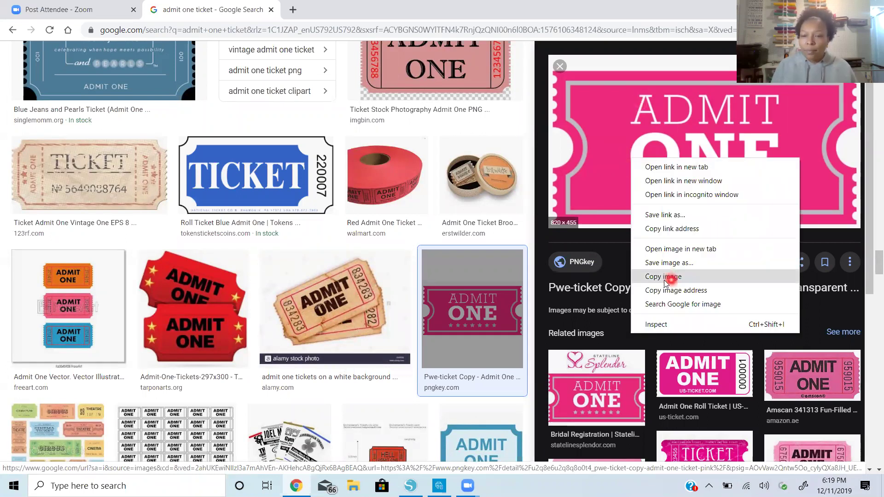
left_click(414, 478)
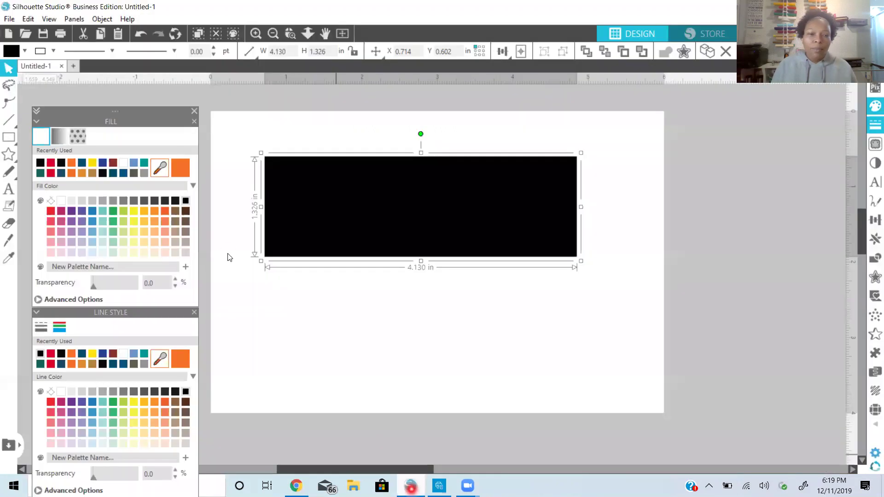
left_click(360, 336)
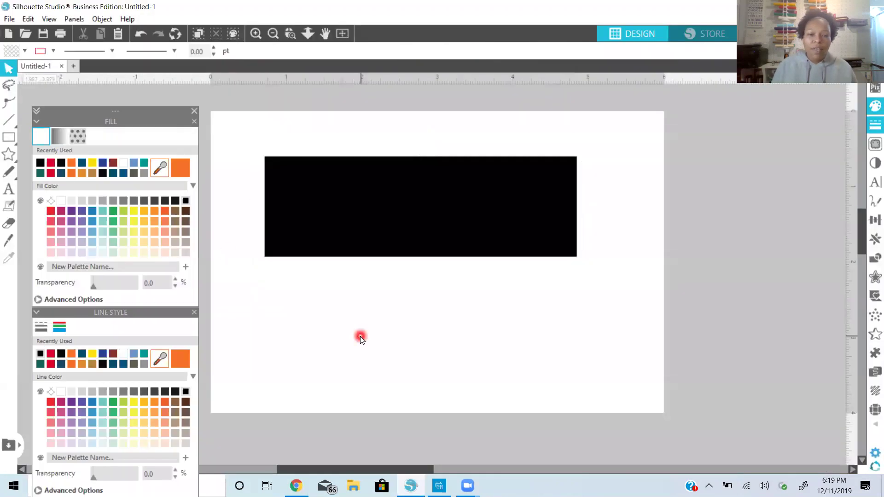
Paste the pink ticket in front, shrink it to 3.597 by 1.996 in, and centre it below the rectangle
right_click(361, 336)
left_click(420, 399)
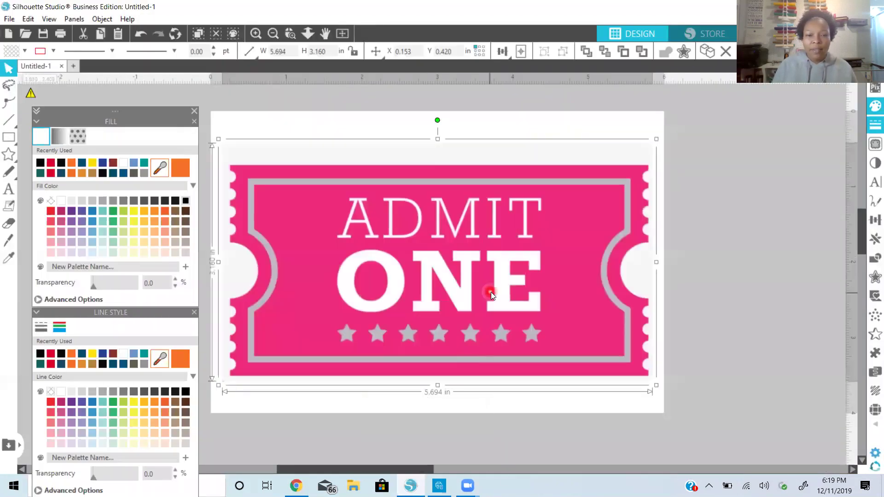
left_click_drag(579, 216, 598, 311)
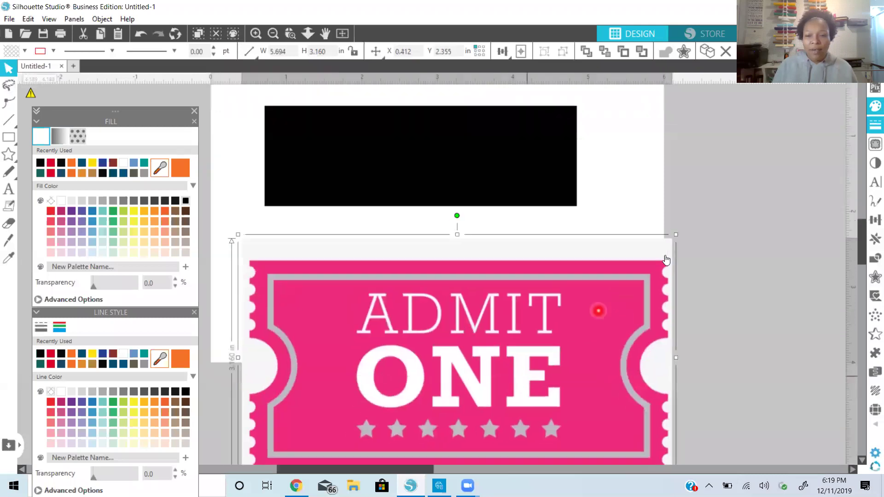
left_click_drag(676, 234, 519, 323)
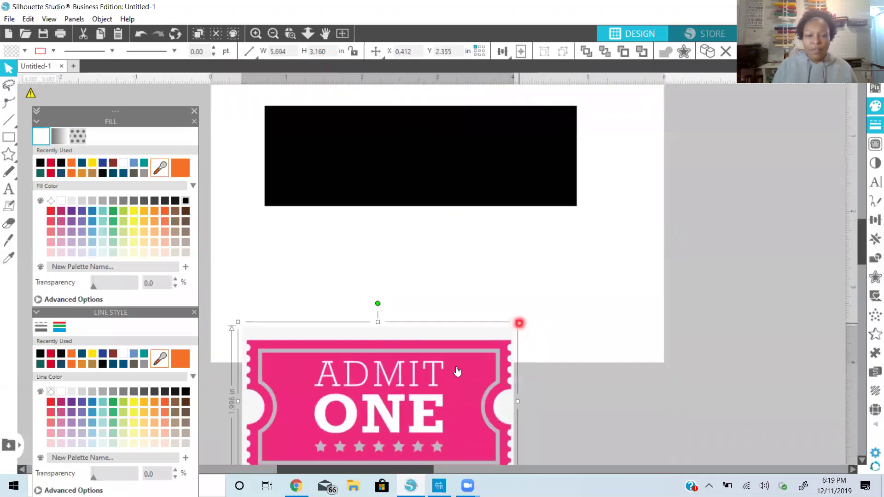
left_click_drag(456, 366, 497, 316)
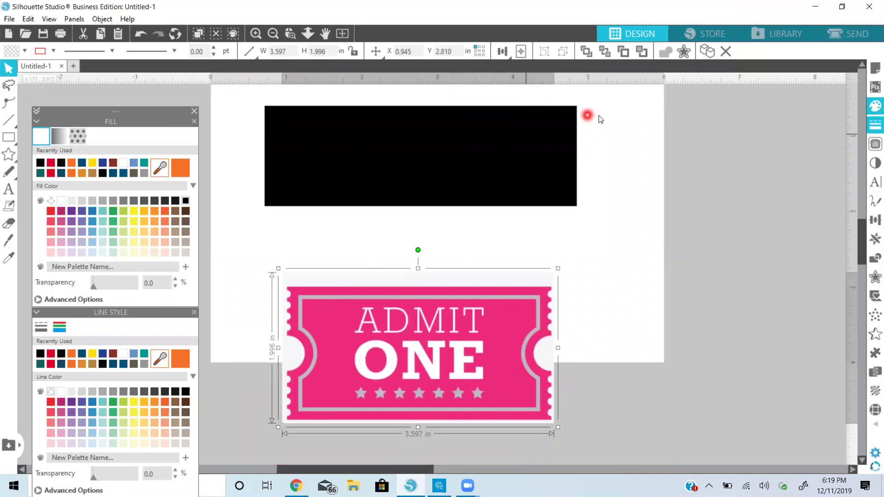
left_click_drag(549, 334, 581, 307)
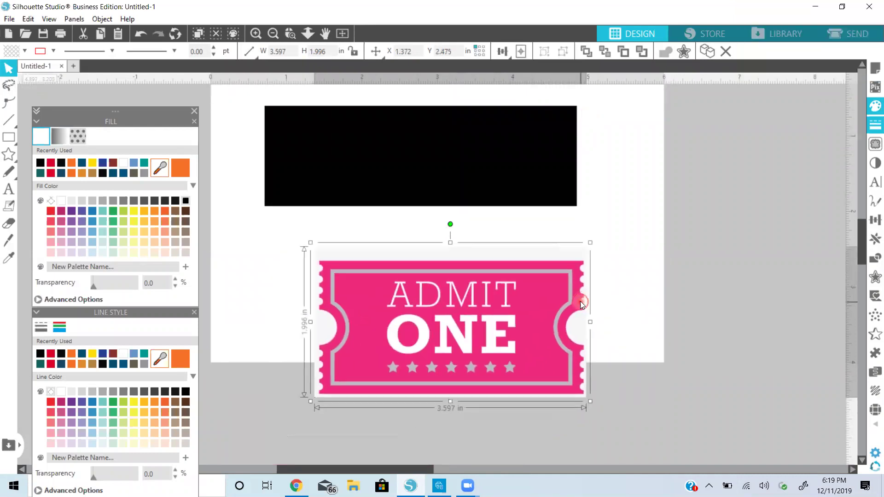
left_click(875, 145)
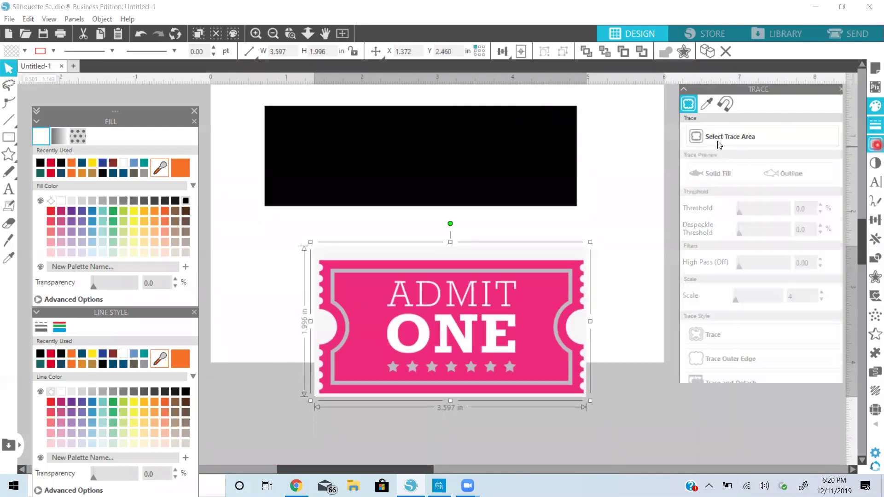
Trace a box around the whole ticket into cut lines and pull the original image away
left_click(717, 141)
mouse_move(302, 239)
left_mouse_down()
mouse_move(571, 427)
mouse_move(632, 431)
left_mouse_up()
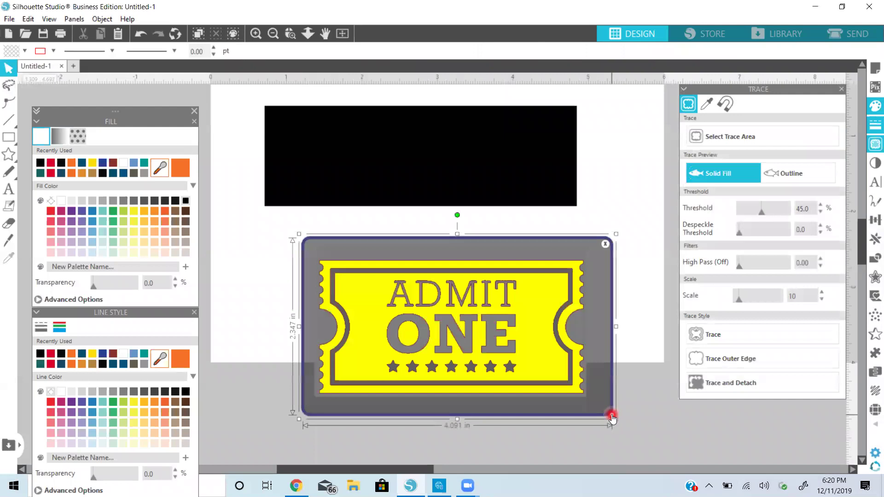
left_click(739, 336)
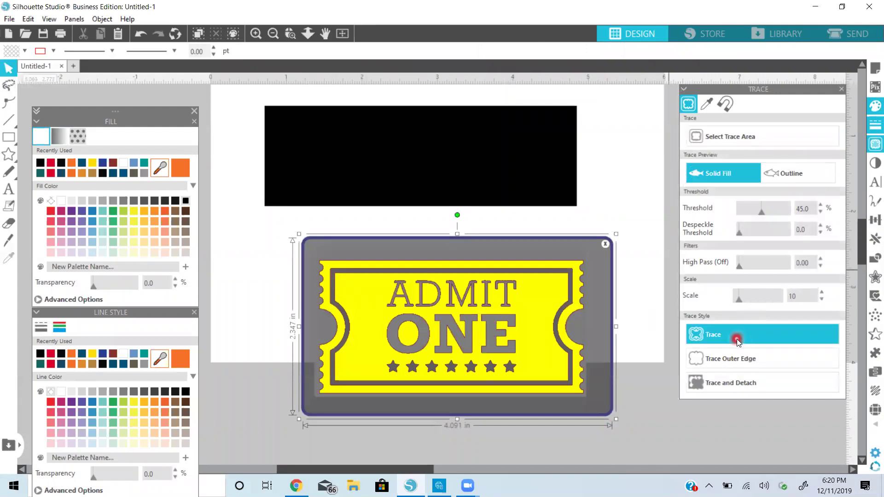
mouse_move(551, 256)
left_mouse_down()
mouse_move(524, 257)
mouse_move(524, 324)
left_mouse_up()
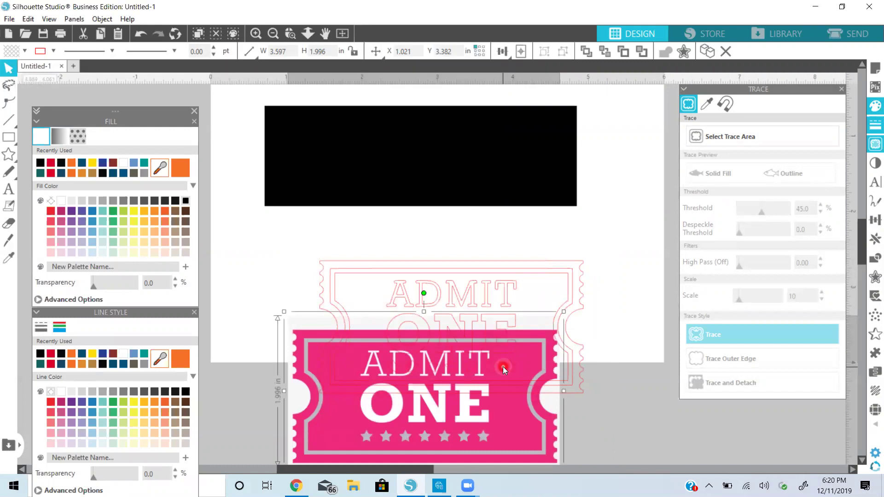
Delete the original image, release the traced compound path, and delete the ADMIT ONE text
key("Delete")
left_click_drag(493, 358, 470, 334)
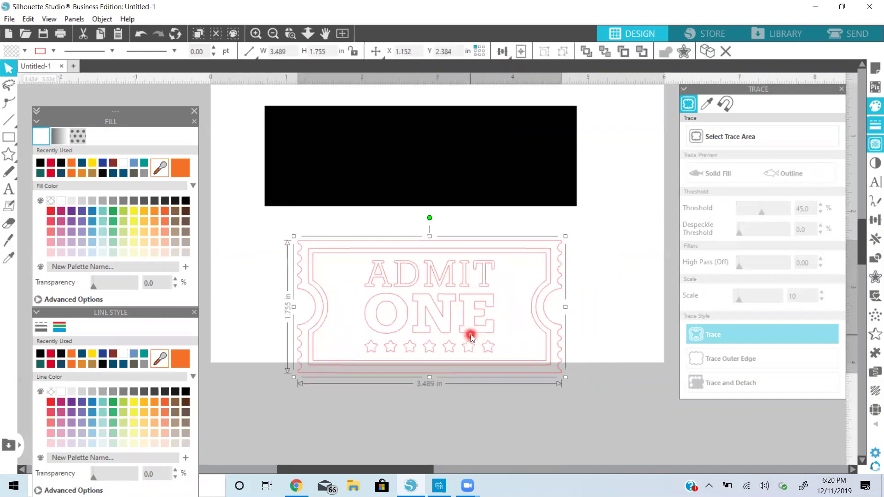
right_click(471, 334)
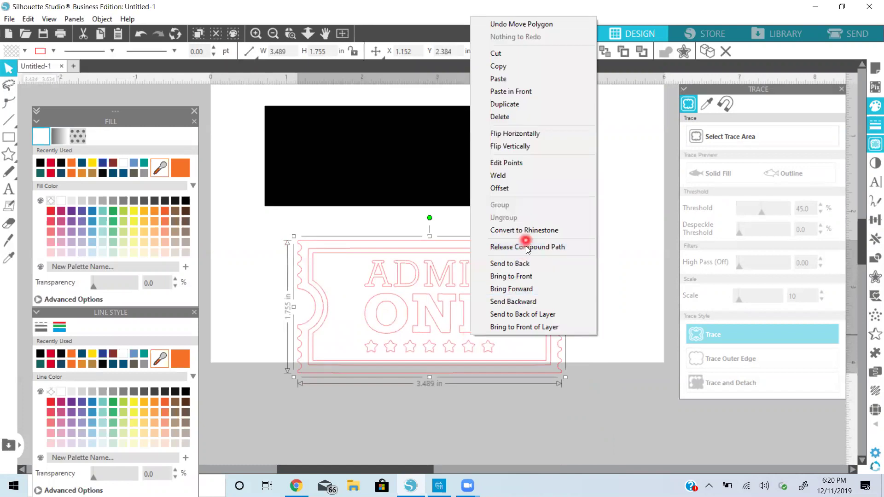
left_click(526, 247)
left_click(508, 294)
left_click(418, 294)
left_click(402, 281)
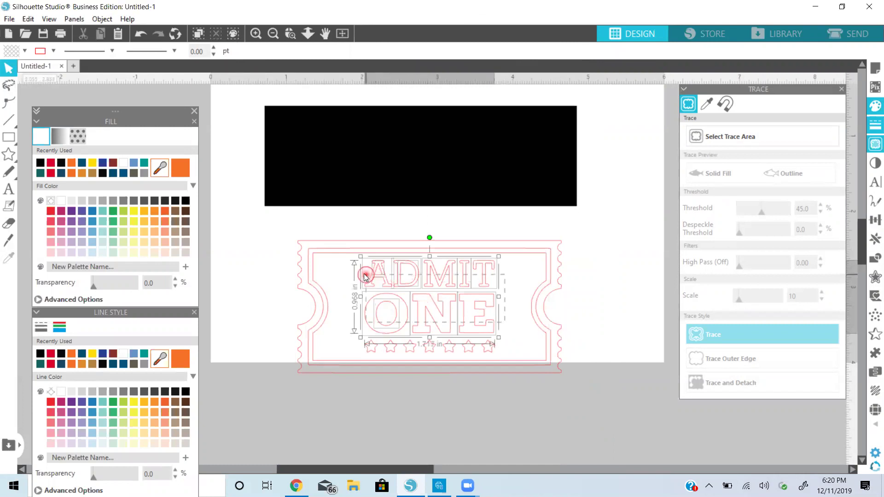
key("Delete")
Delete the scalloped outer border of the traced ticket
left_click(578, 394)
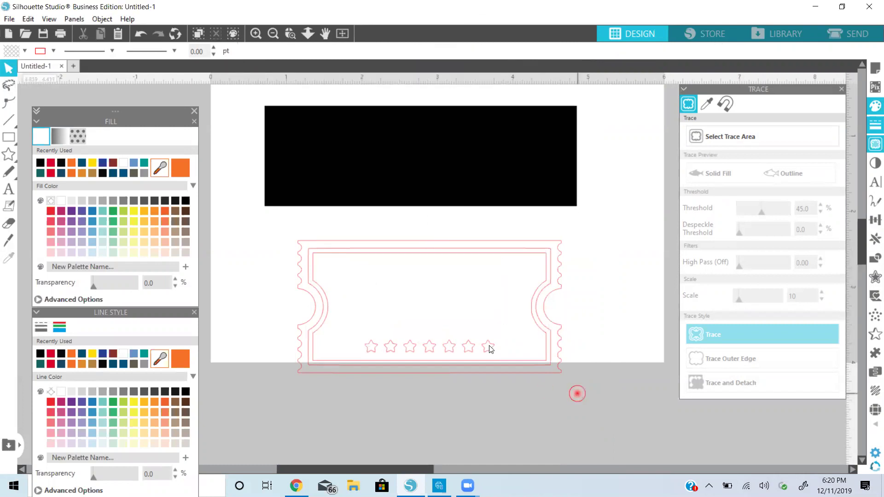
left_click(327, 262)
left_click(292, 242)
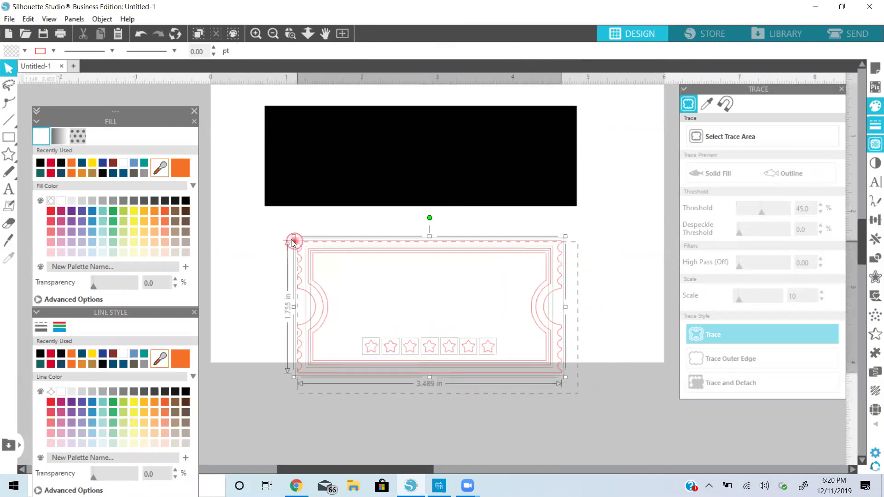
right_click(380, 254)
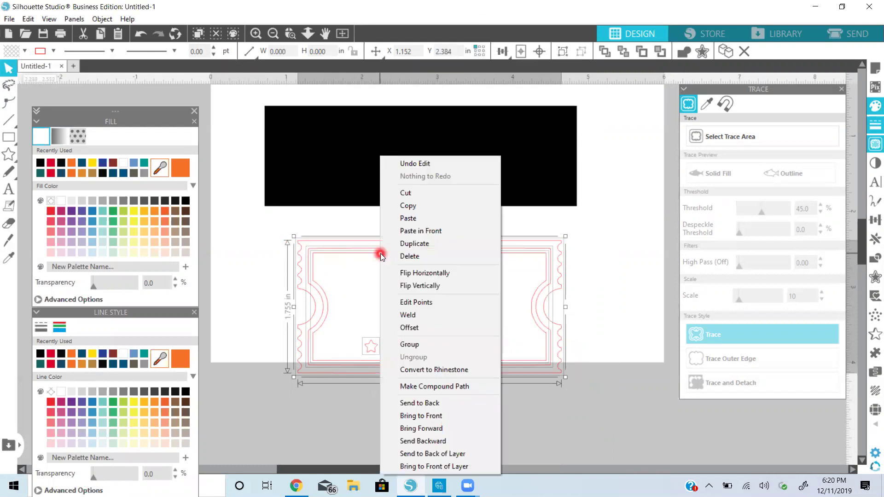
left_click(566, 302)
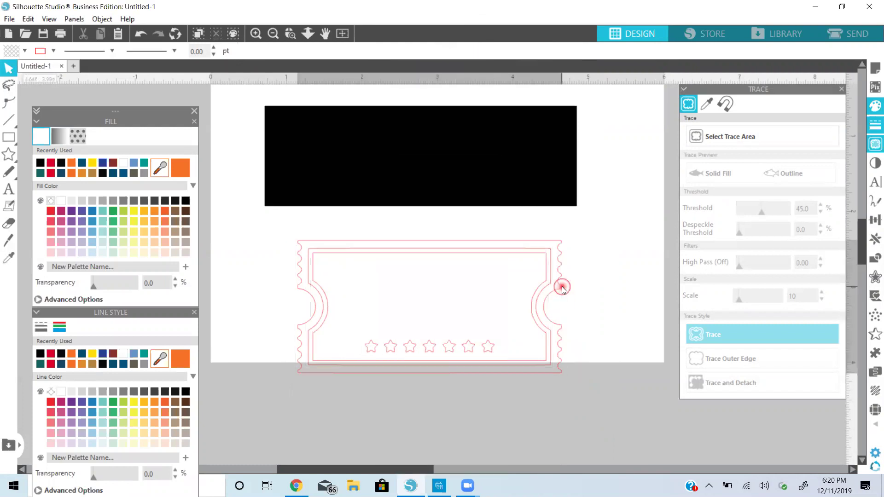
left_click(562, 287)
key("Delete")
Combine the inner ticket outline and stars into one compound path
left_click(572, 345)
left_click(436, 279)
left_click(306, 242)
left_click(344, 249)
right_click(352, 250)
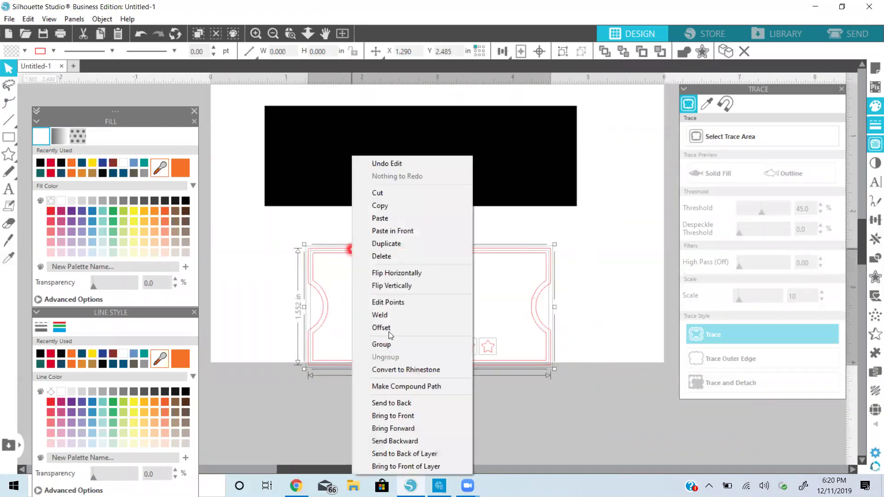
left_click(394, 387)
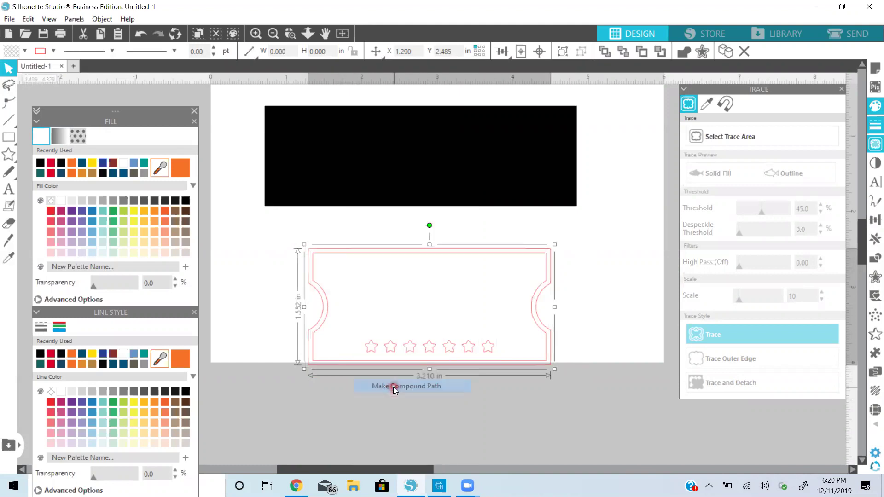
left_click(405, 342)
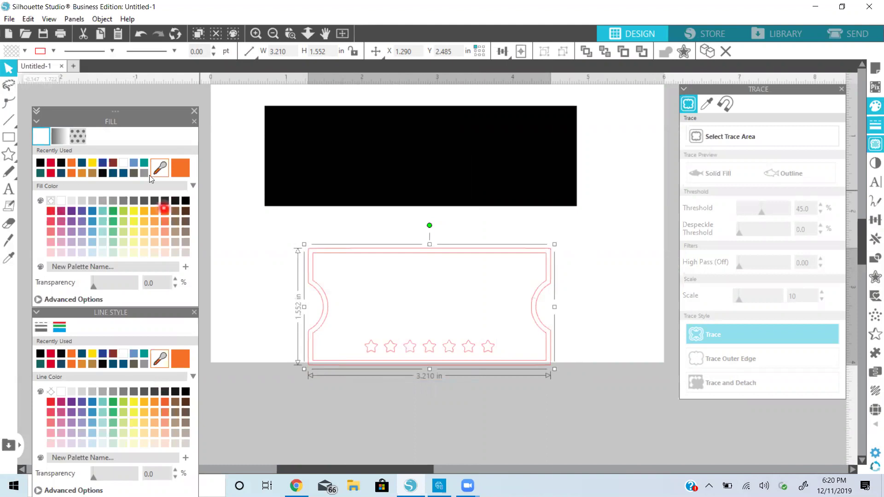
Colour the ticket tan and release its compound path into separate pieces
left_click(97, 173)
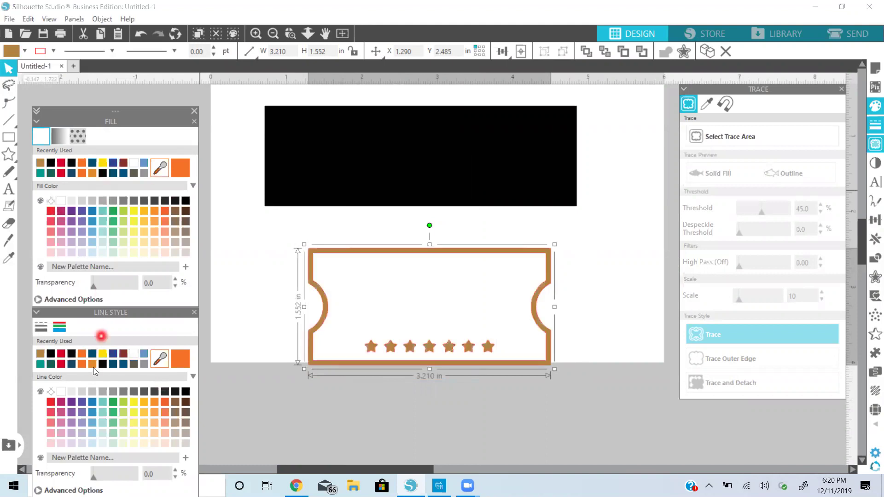
left_click(92, 365)
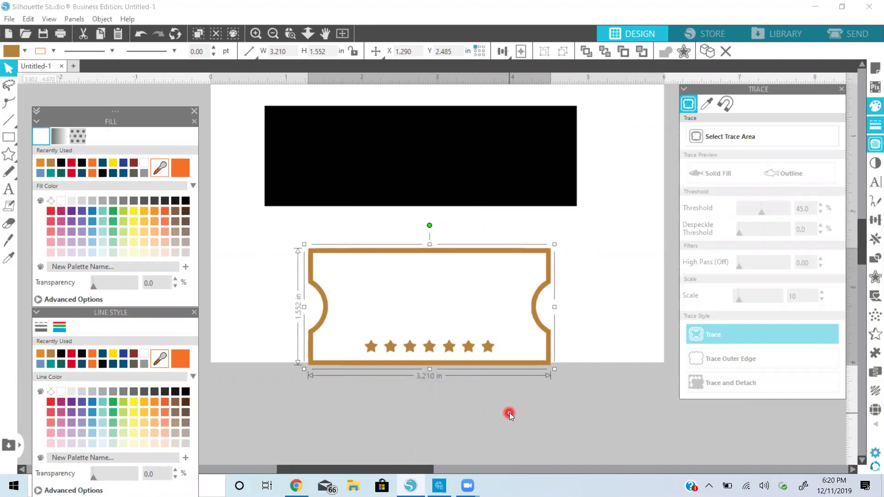
left_click(565, 290)
right_click(546, 282)
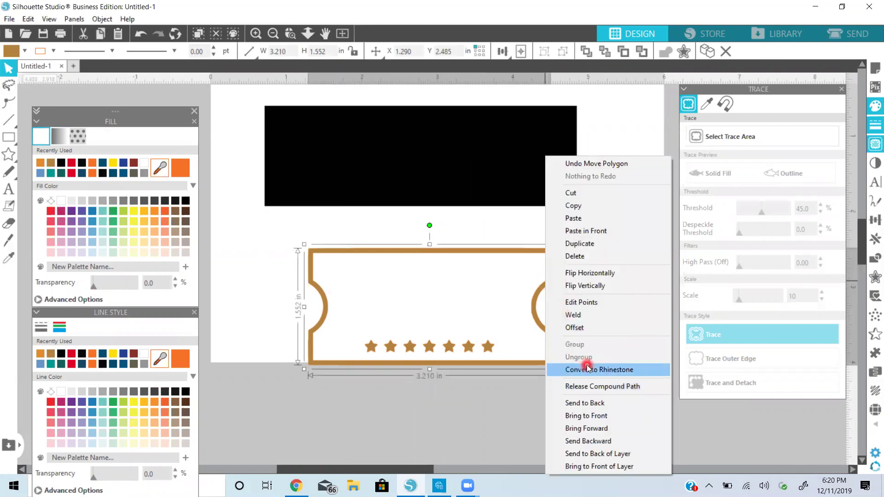
left_click(587, 386)
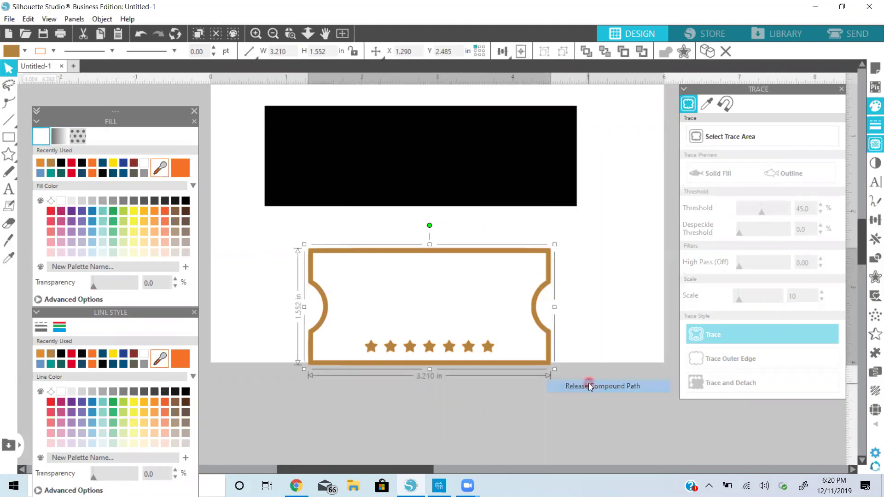
left_click(592, 304)
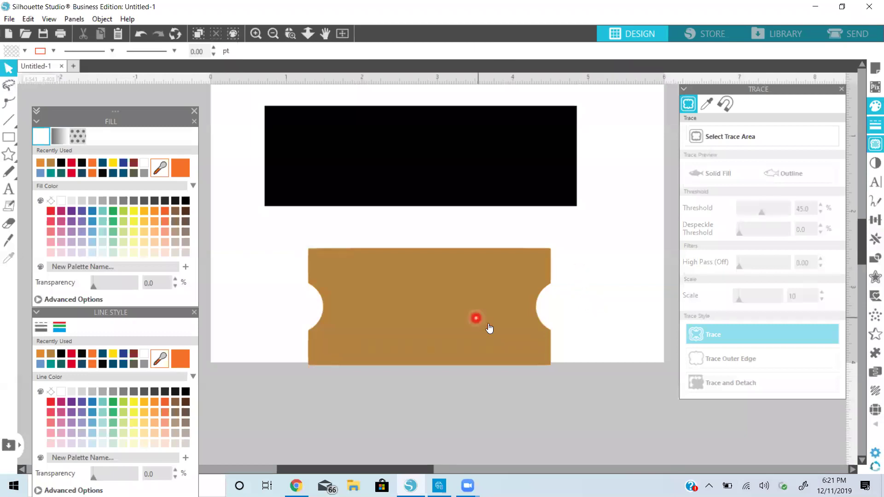
Move the ticket up and join the row of stars into one compound path
left_click_drag(470, 281, 472, 248)
left_click_drag(506, 363, 356, 346)
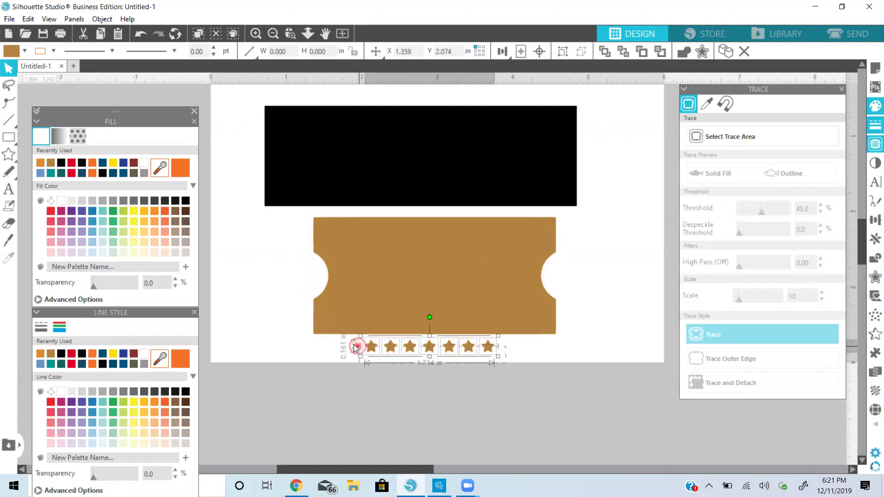
right_click(391, 348)
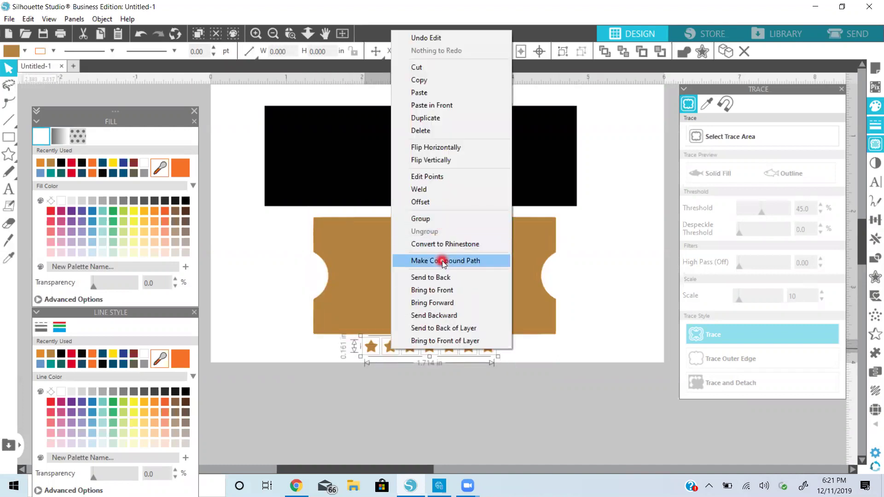
left_click(442, 261)
left_click(310, 310)
Give the ticket shape a white fill with a brown outline
left_click(312, 310)
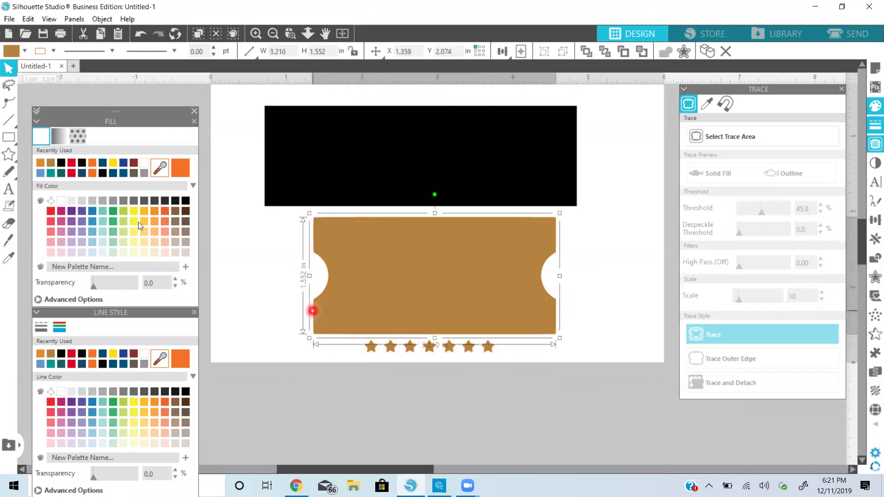
left_click(64, 200)
left_click(60, 391)
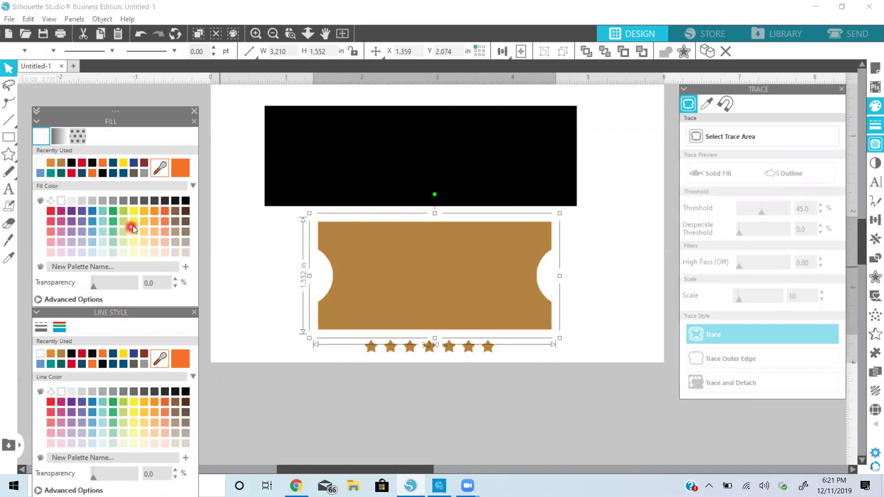
left_click(143, 34)
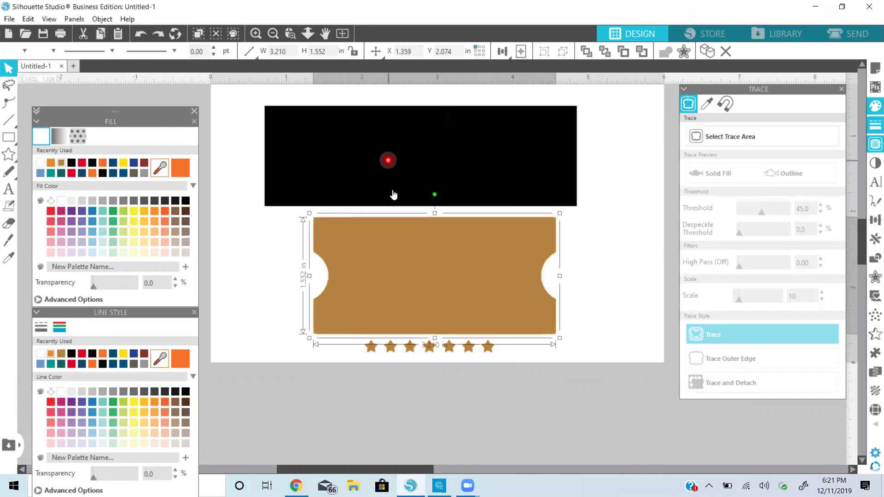
left_click(396, 267)
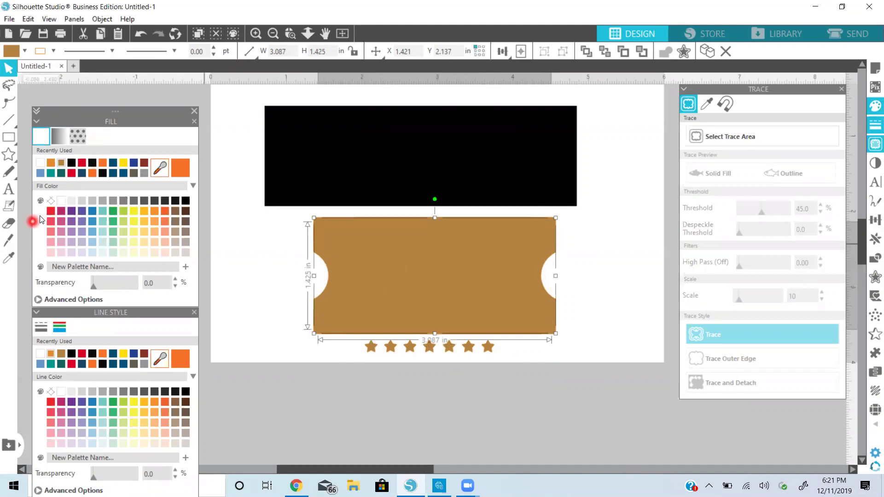
left_click(62, 202)
left_click(63, 391)
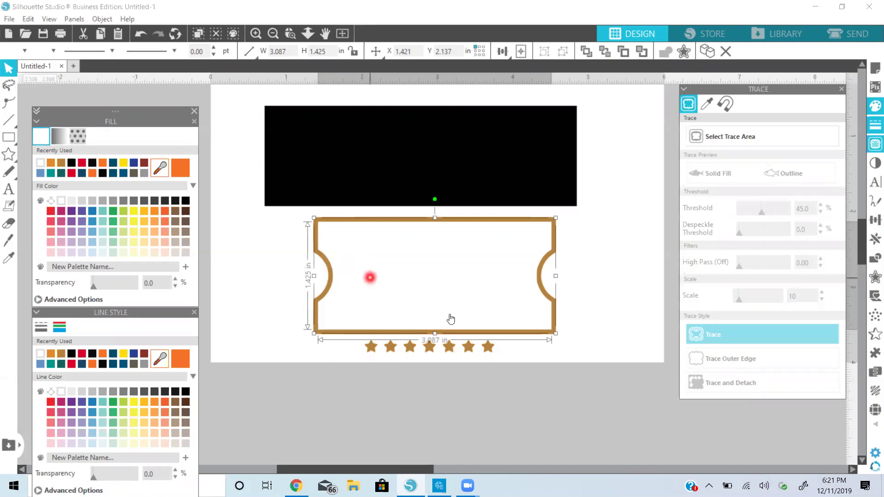
Group the ticket outline and move the star row onto its bottom edge
left_click(590, 258)
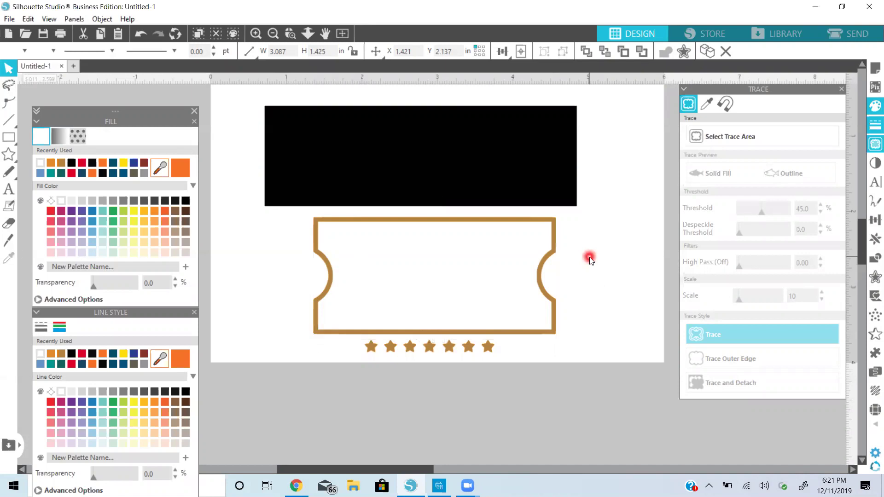
right_click(466, 258)
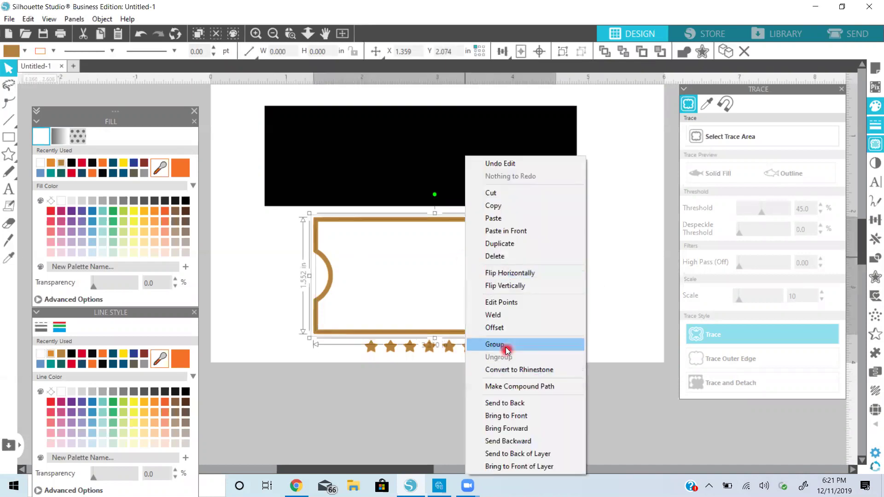
left_click(506, 346)
left_click(352, 348)
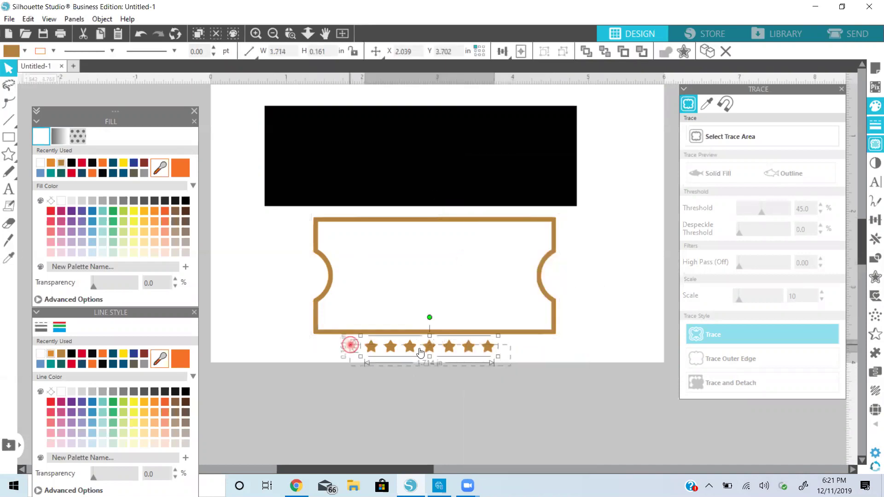
left_click_drag(429, 347, 427, 321)
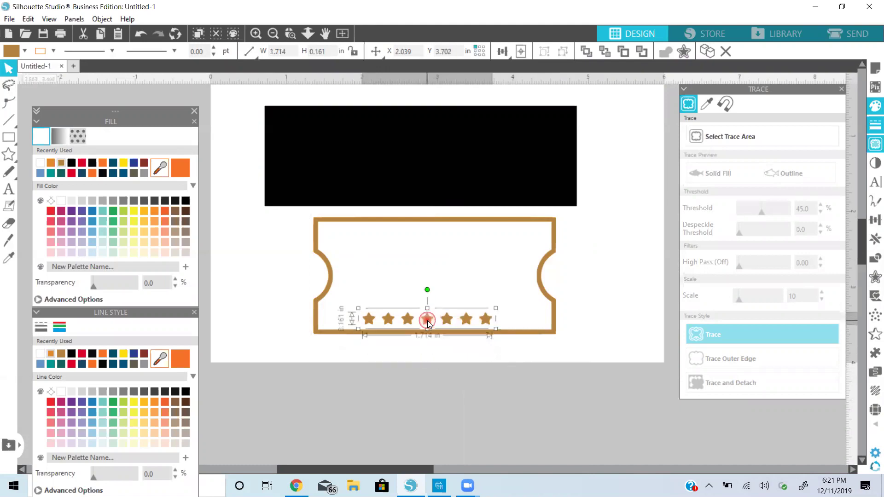
left_click(428, 321)
Duplicate the star row and place the copy along the ticket's top edge
right_click(428, 321)
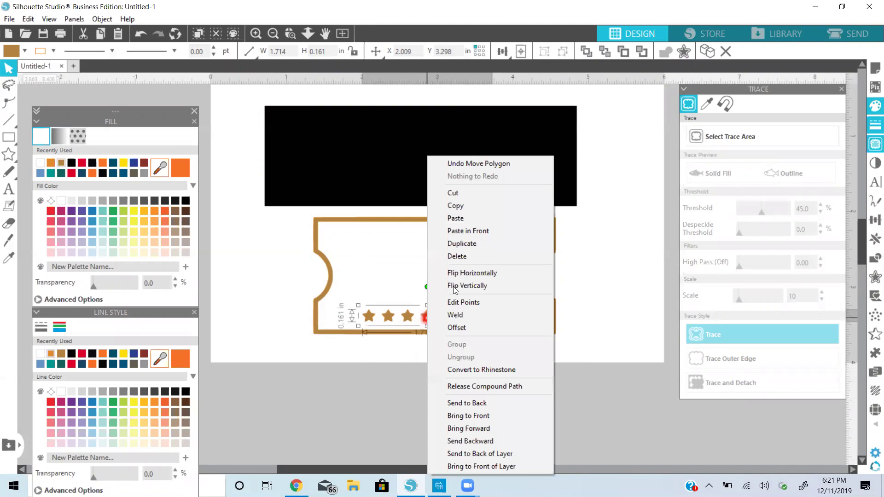
left_click(484, 243)
mouse_move(485, 315)
left_mouse_down()
mouse_move(487, 230)
mouse_move(485, 245)
left_mouse_up()
left_click(485, 241)
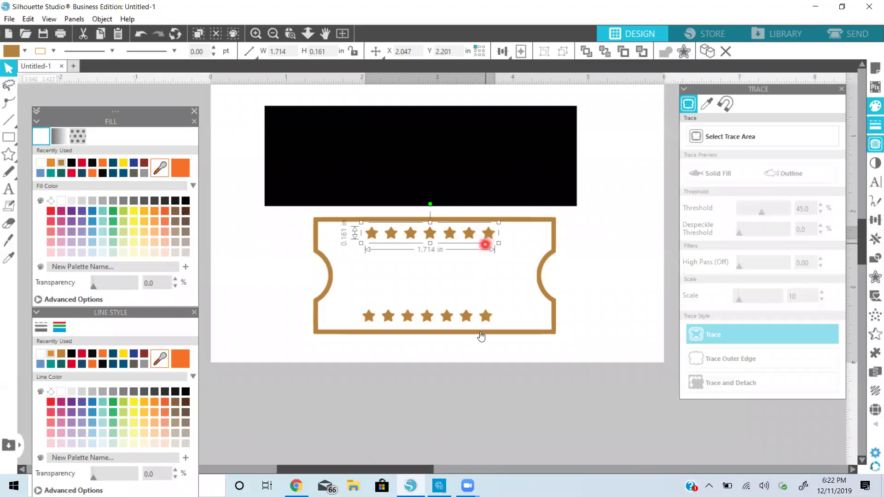
Stretch both star rows to 2.847 in wide across the ticket
left_click(485, 317, "shift")
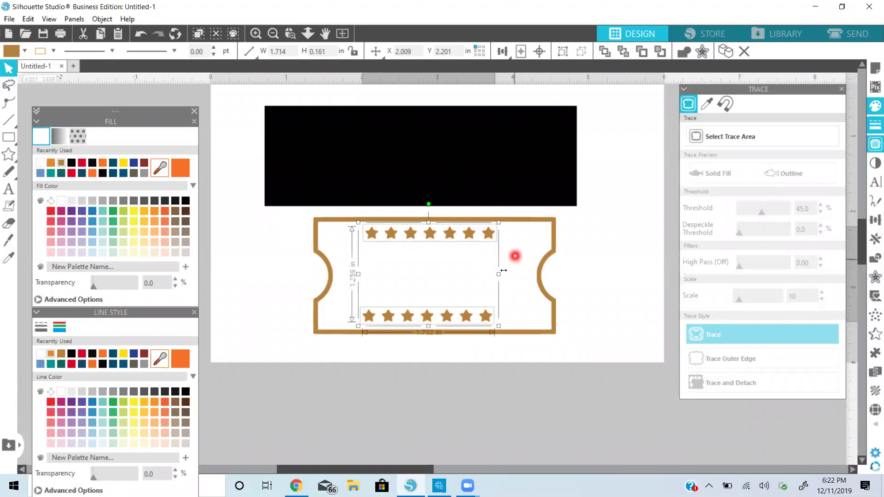
left_click_drag(498, 274, 544, 271)
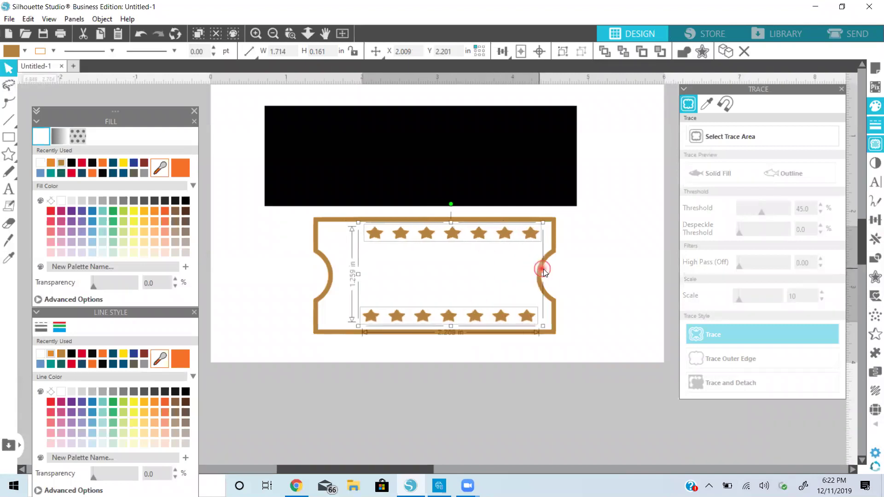
double_click(357, 272)
key("ctrl+z")
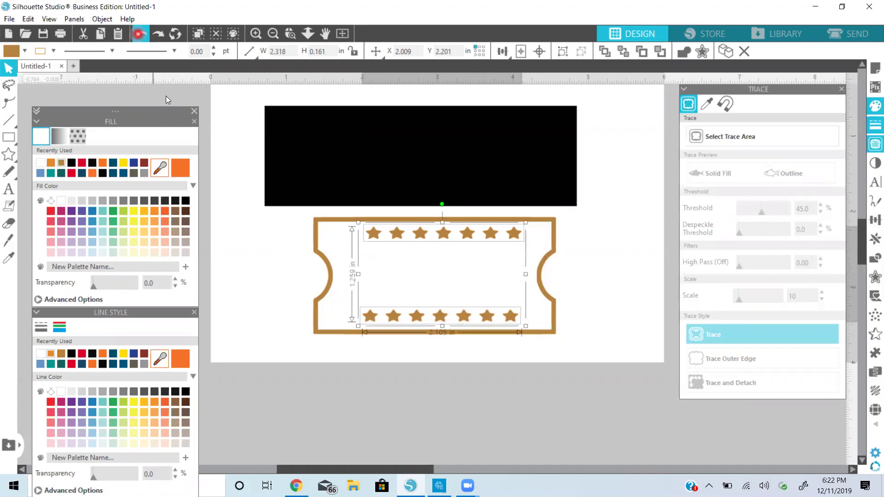
left_click(140, 33)
left_click(430, 284)
left_click_drag(358, 274, 317, 271)
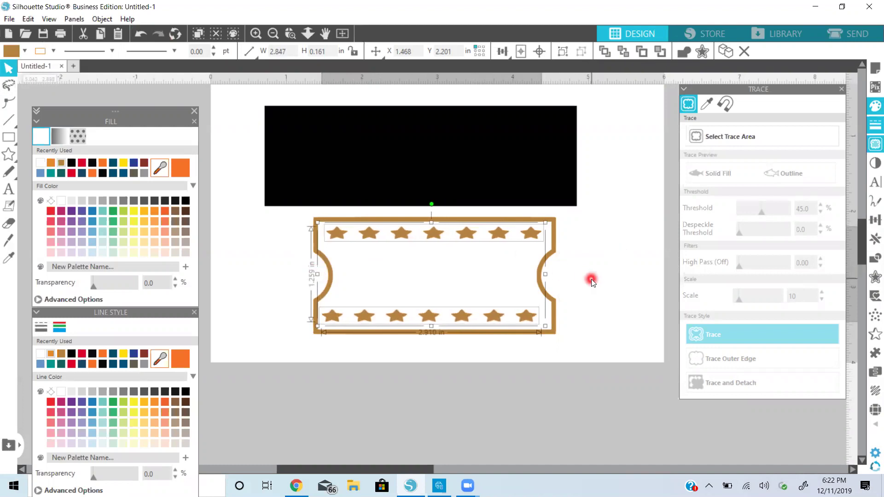
left_click(294, 268)
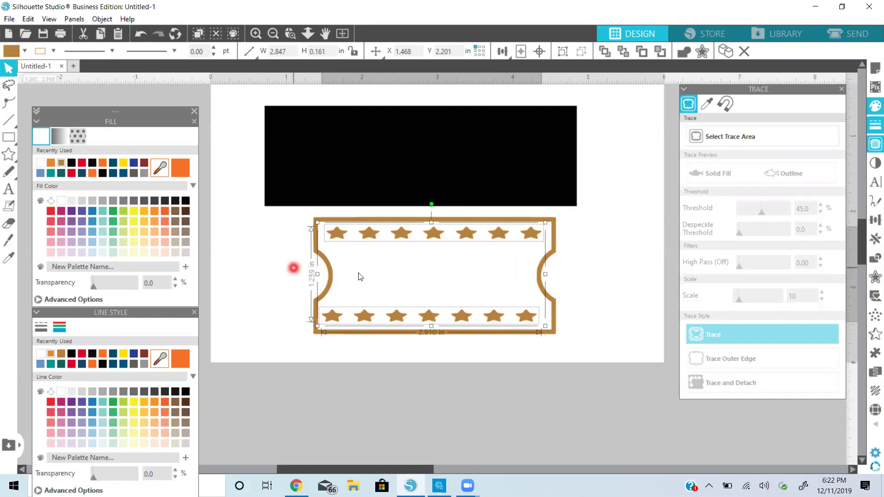
Add 'Admit One' text in 72 pt Arial below the star-lined ticket
left_click(9, 190)
left_click(280, 407)
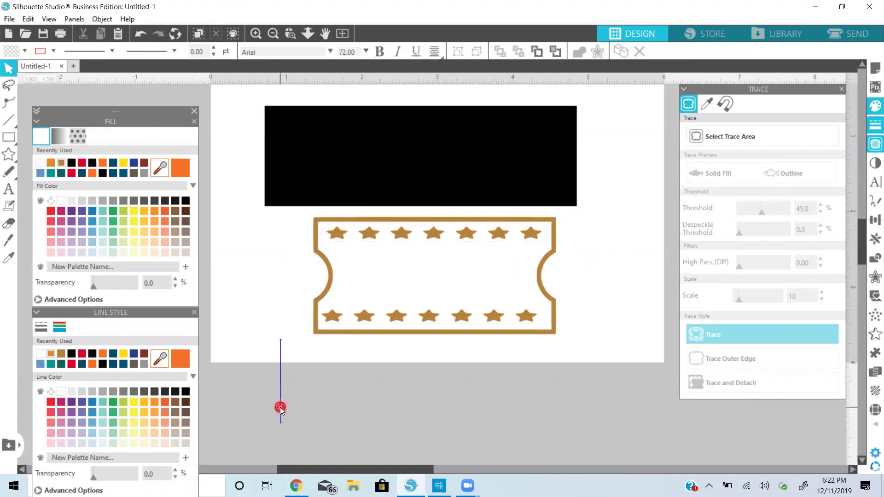
type("Admit")
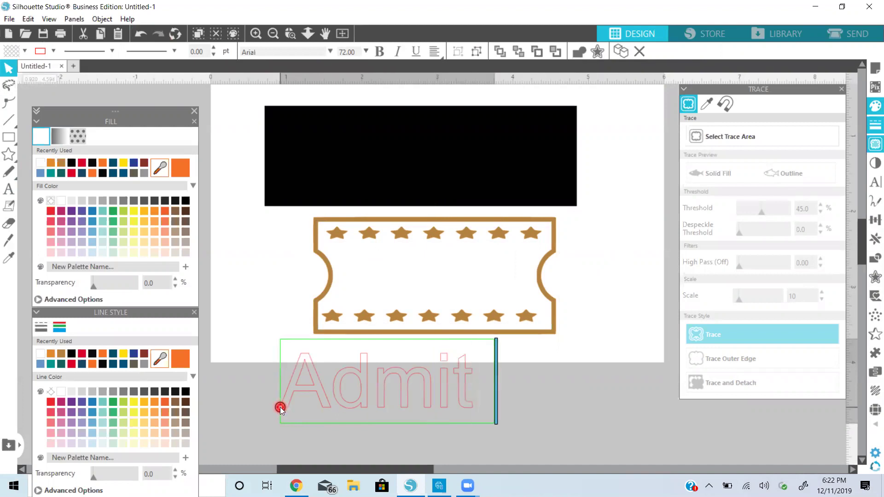
type(" On")
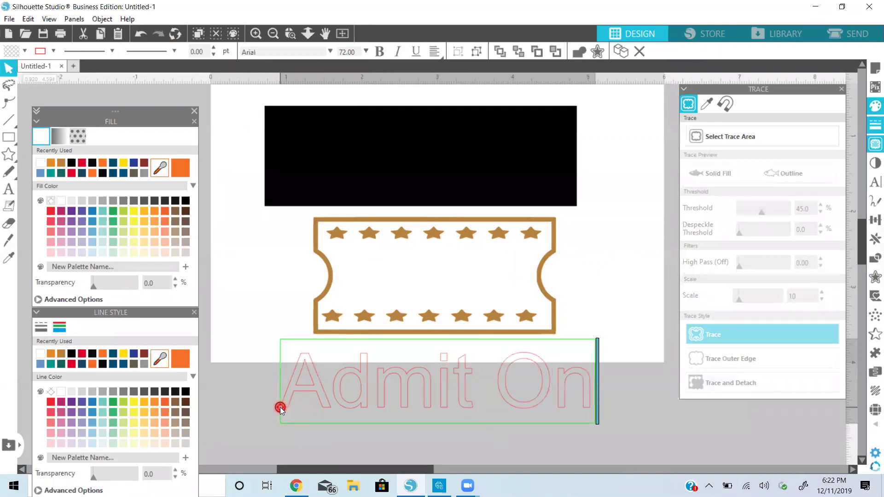
type("e")
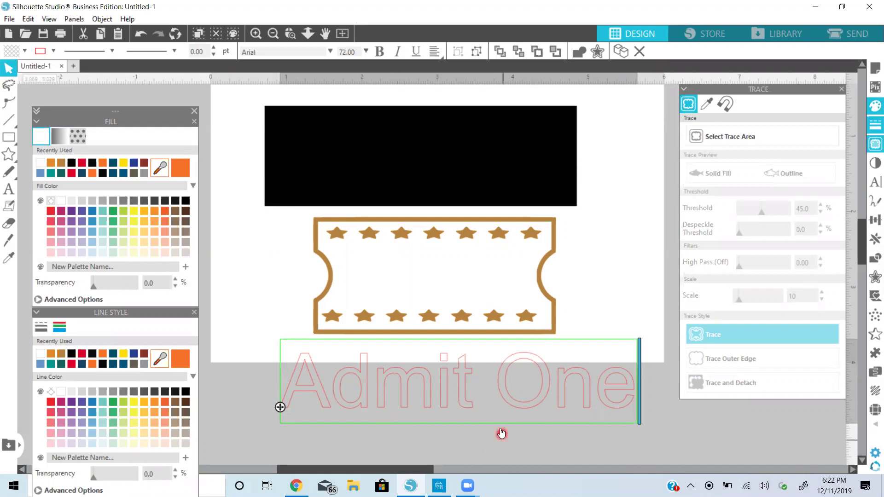
left_click(549, 437)
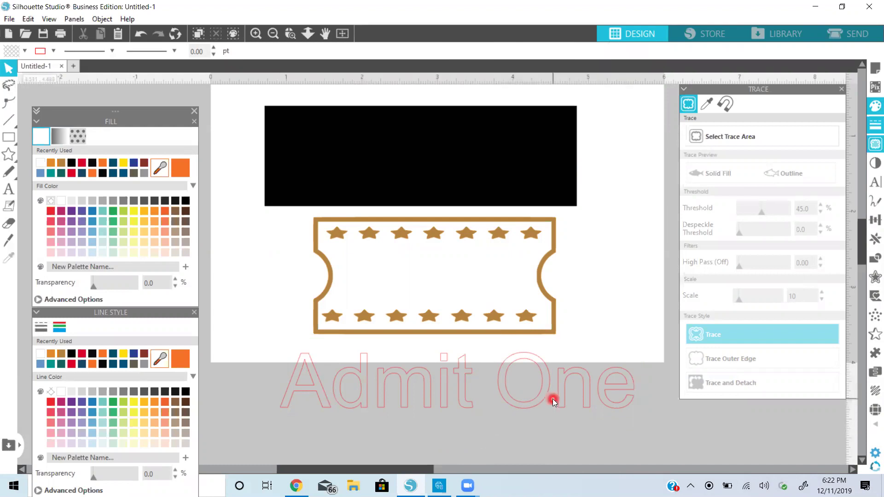
left_click(541, 390)
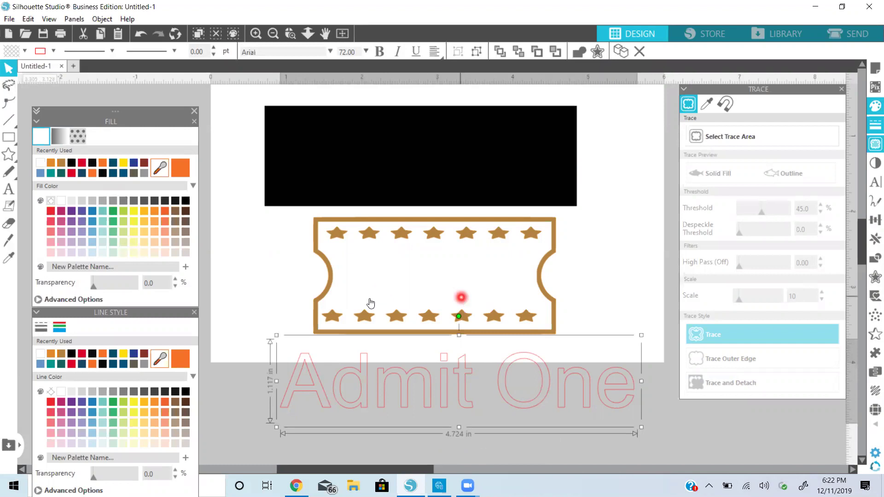
left_click(408, 292)
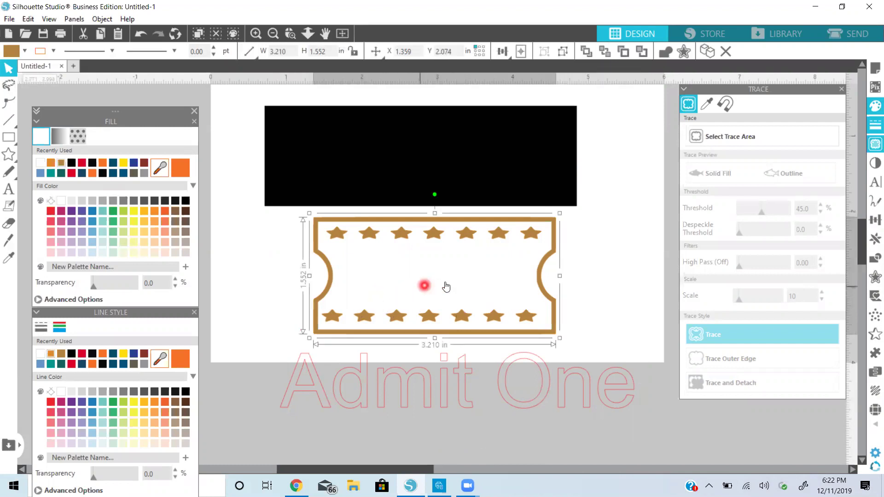
Nudge the ticket slightly right and set its outline colour to white
left_click_drag(425, 285, 394, 288)
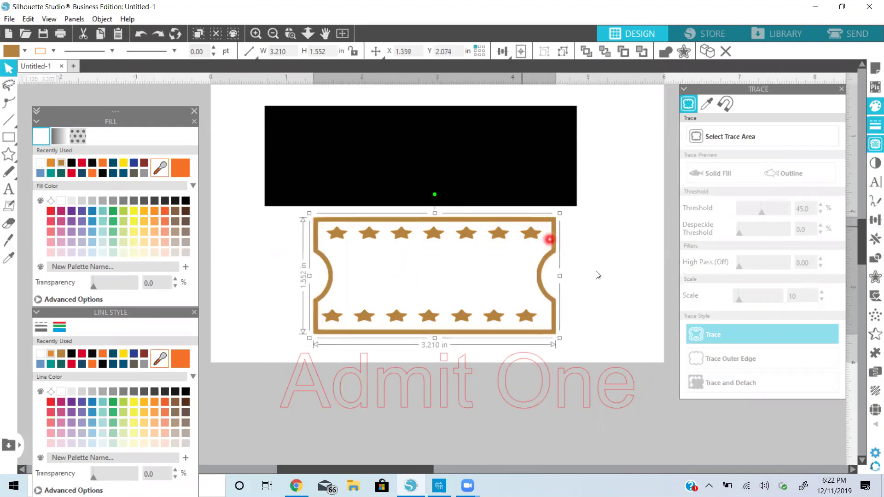
double_click(470, 272)
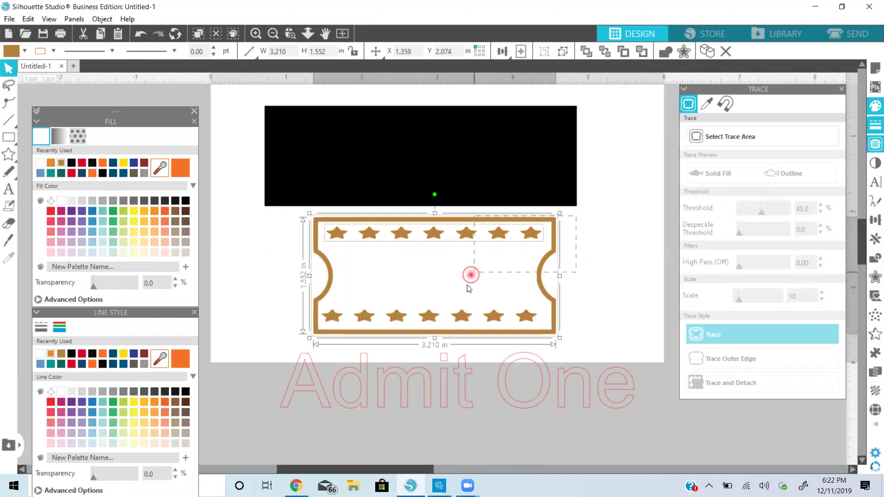
left_click_drag(457, 322, 454, 436)
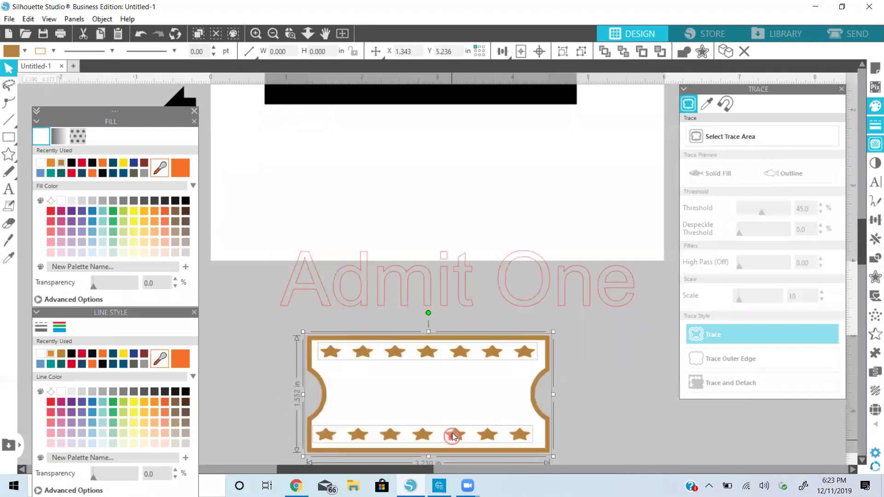
left_click(630, 349)
left_click(547, 365)
left_click(476, 384)
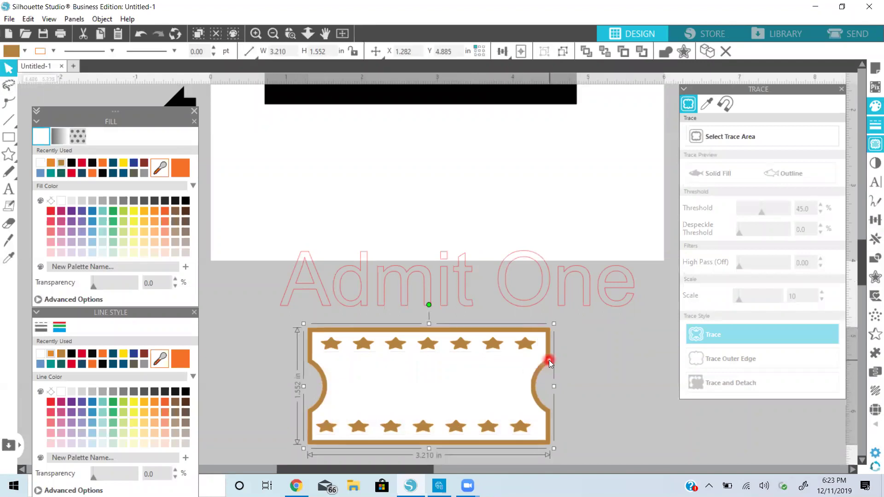
left_click(187, 200)
left_click(40, 164)
left_click(40, 354)
Fill the ticket with the tan colour
left_click(416, 387)
left_click(262, 360)
left_click(446, 378)
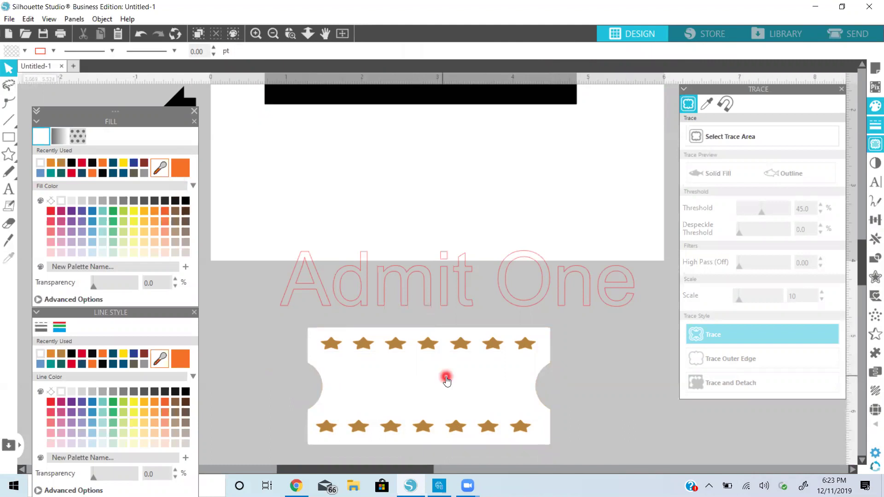
left_click(52, 166)
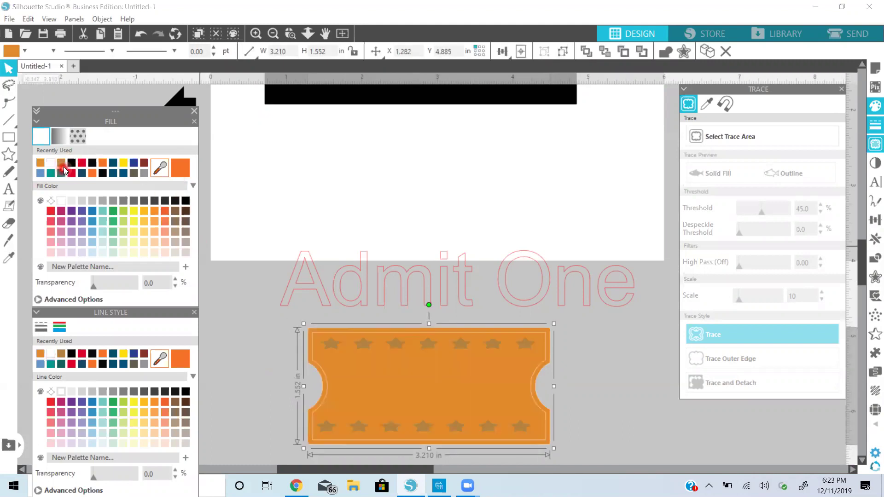
left_click(87, 384)
Select the ticket shapes and the white backing shape behind the ticket
left_click(280, 249)
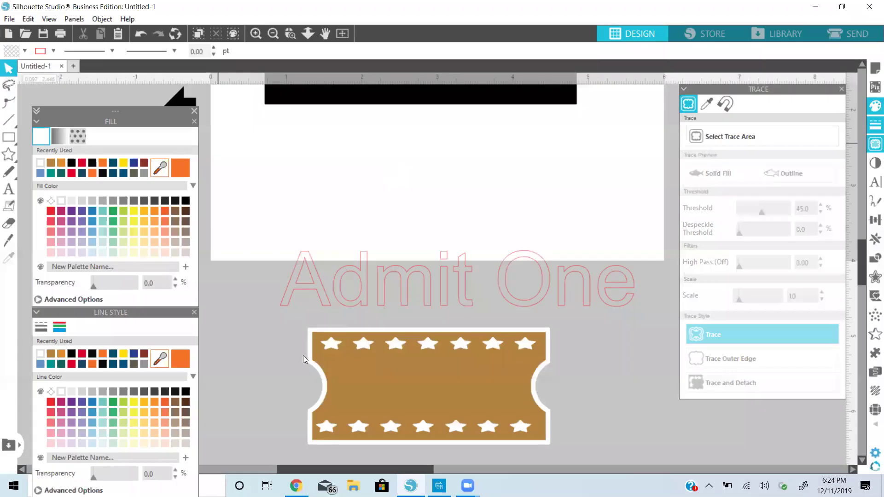
left_click(303, 358)
left_click(343, 370)
left_click(294, 357)
left_click(361, 367)
left_click(379, 374)
left_click(310, 350)
left_click(390, 303)
Give the Admit One text a white fill and white outline, then raise it slightly
left_click(362, 299)
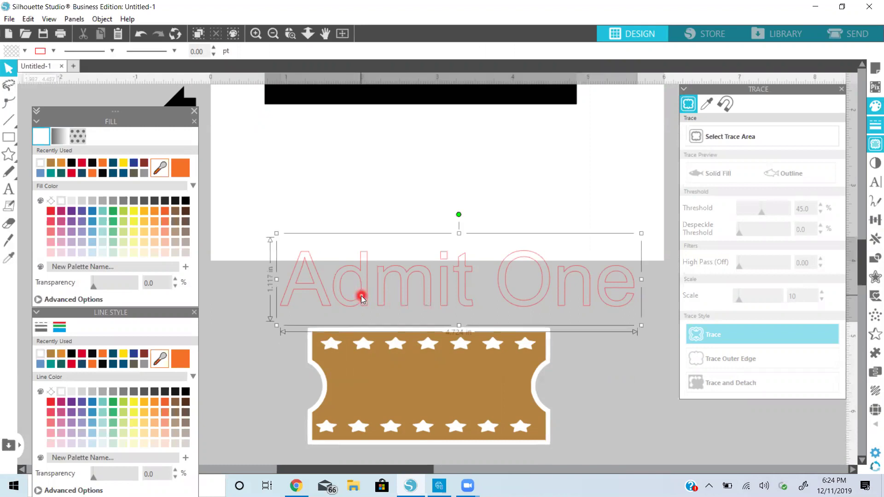
left_click(63, 201)
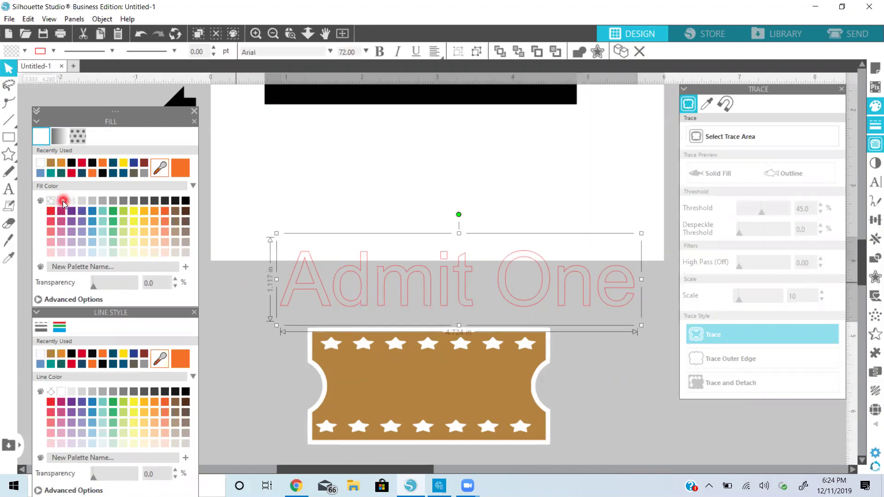
left_click(54, 391)
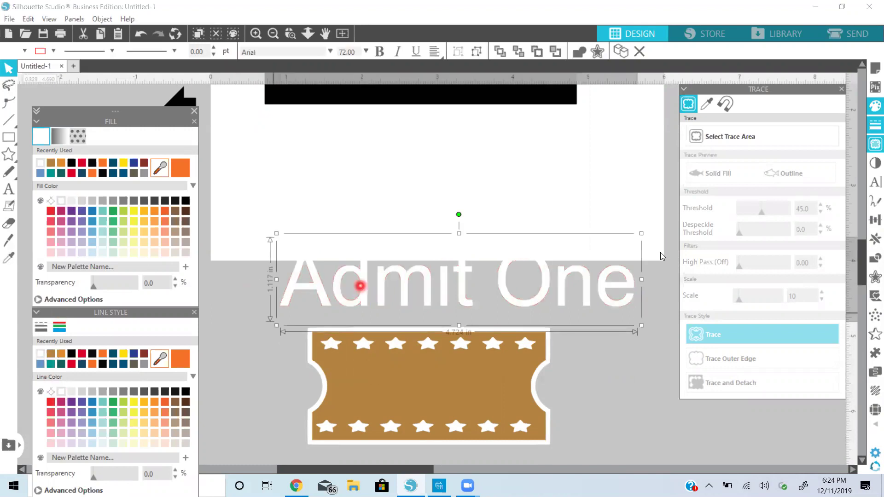
left_click_drag(619, 308, 619, 302)
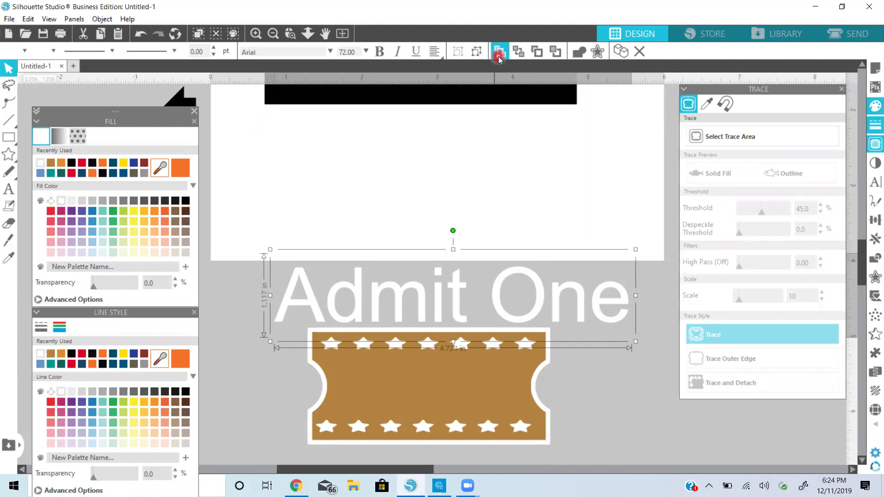
Drag the white Admit One text to the middle of the tan ticket and show the font options
left_click_drag(583, 300, 585, 379)
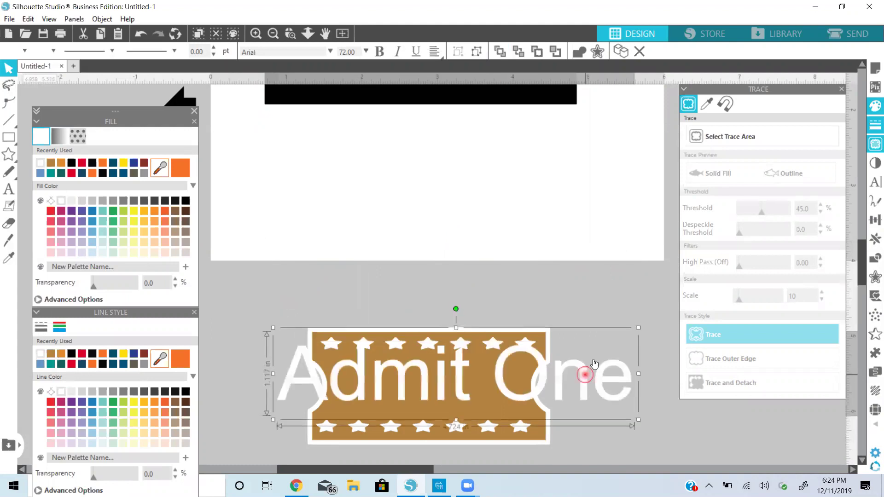
left_click(872, 186)
left_click(746, 209)
scroll(749, 237, "down", 3)
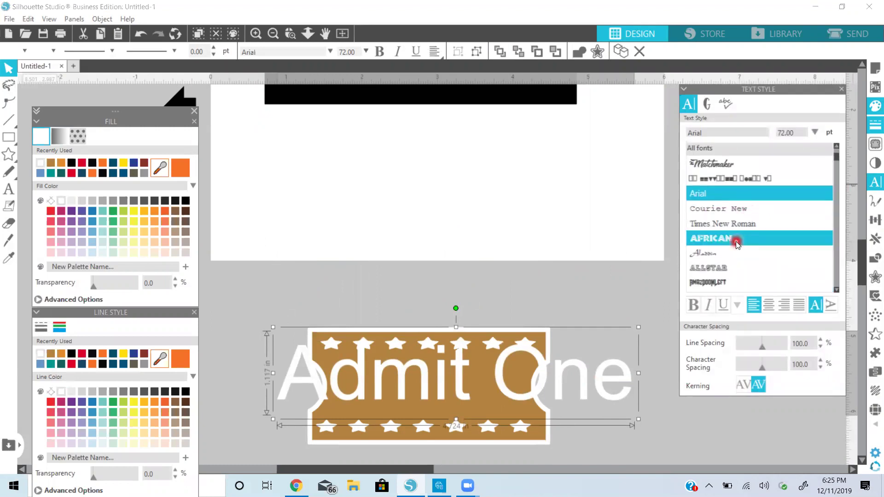
Try African and Another Round, then set Admit One in Allstar, scaled to 34.62 pt
left_click(737, 243)
scroll(737, 242, "down", 4)
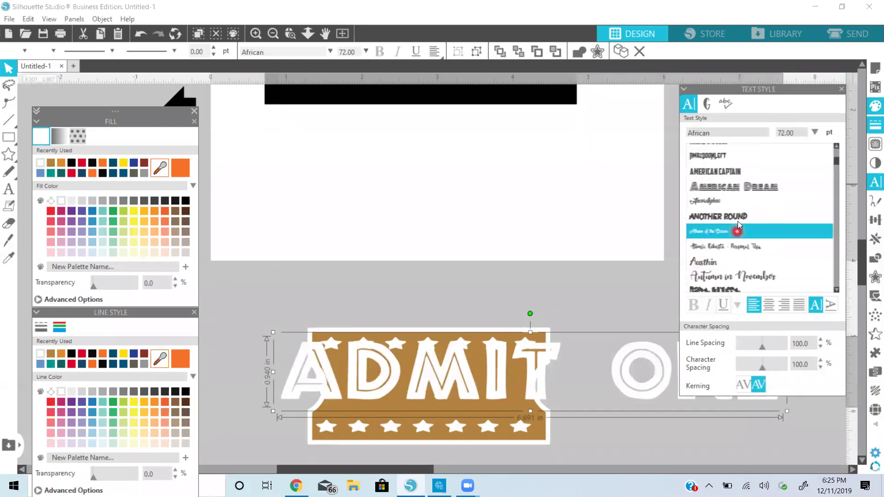
left_click(739, 219)
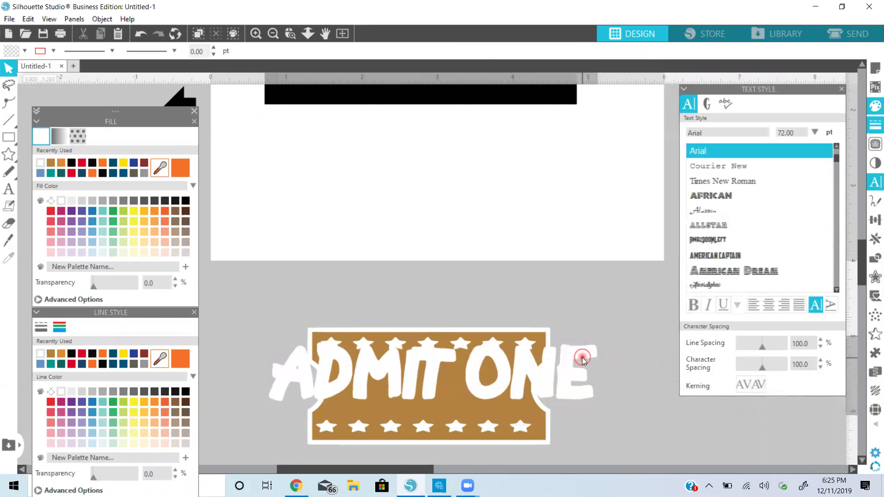
left_click_drag(599, 333, 504, 385)
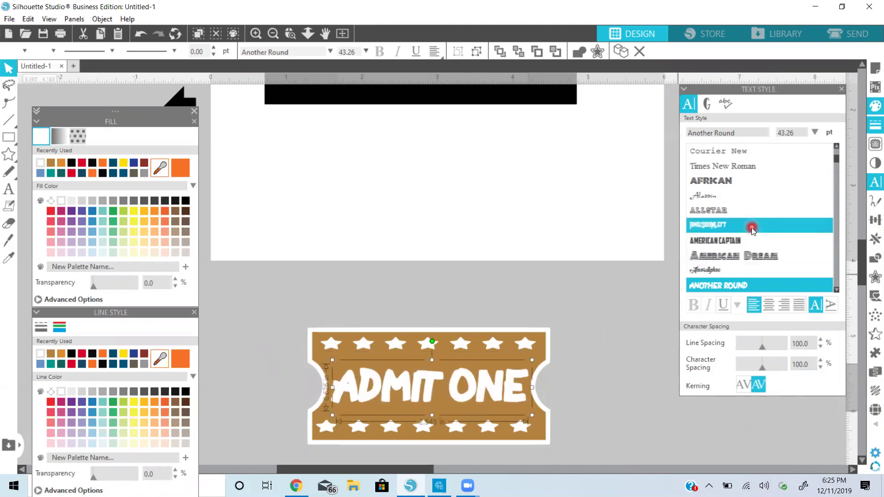
left_click(749, 213)
scroll(750, 212, "down", 2)
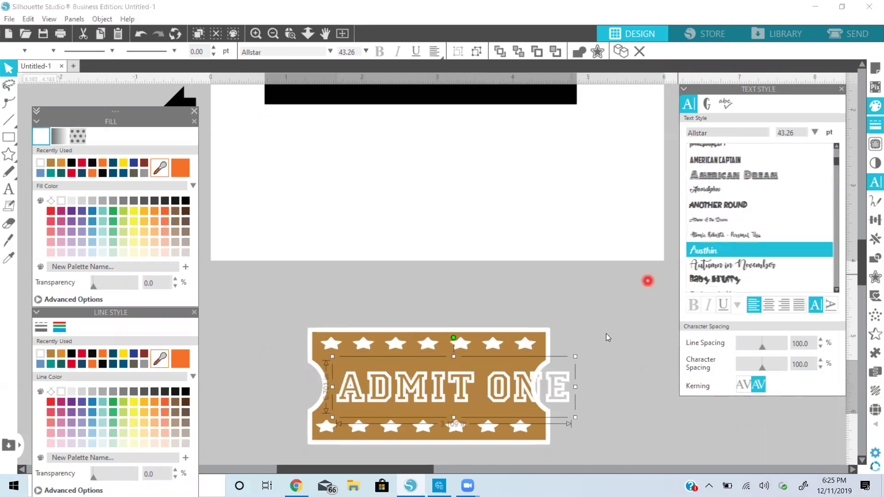
left_click_drag(576, 357, 509, 377)
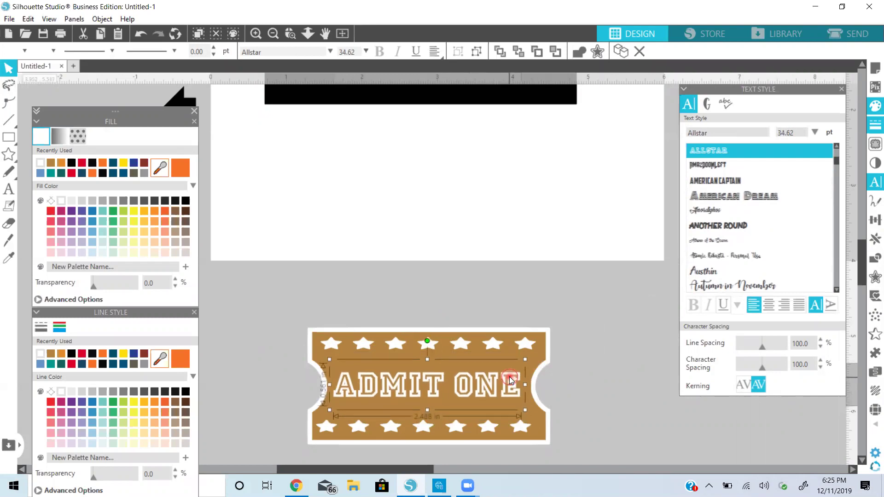
left_click(533, 362)
Centre ADMIT ONE on the ticket, group them, and shift the group slightly right
left_click(301, 124)
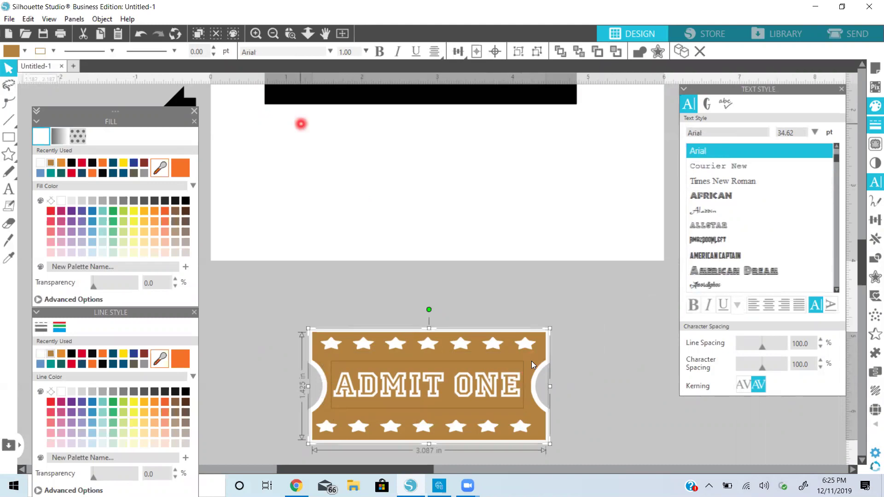
left_click(497, 51)
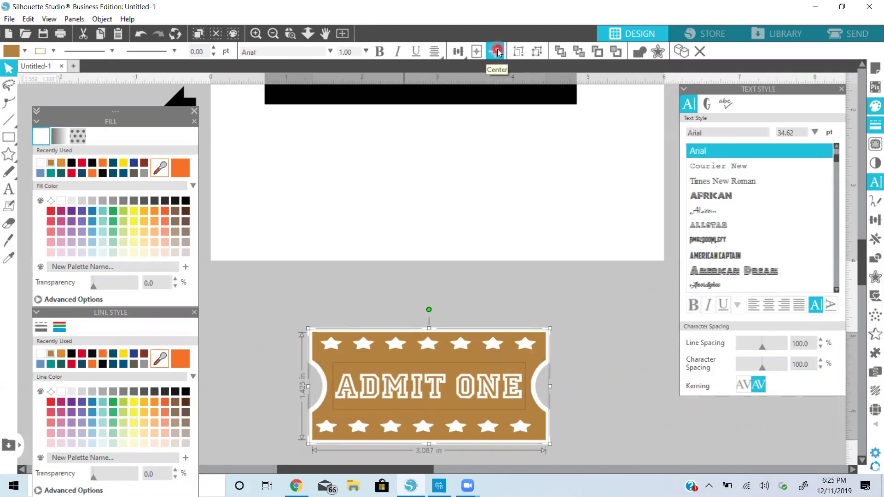
left_click(620, 301)
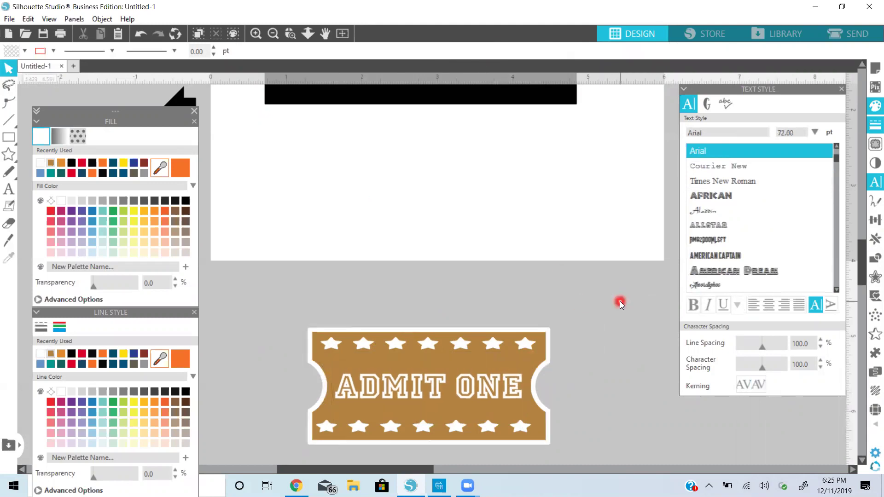
left_click(576, 435)
left_click_drag(577, 435, 358, 325)
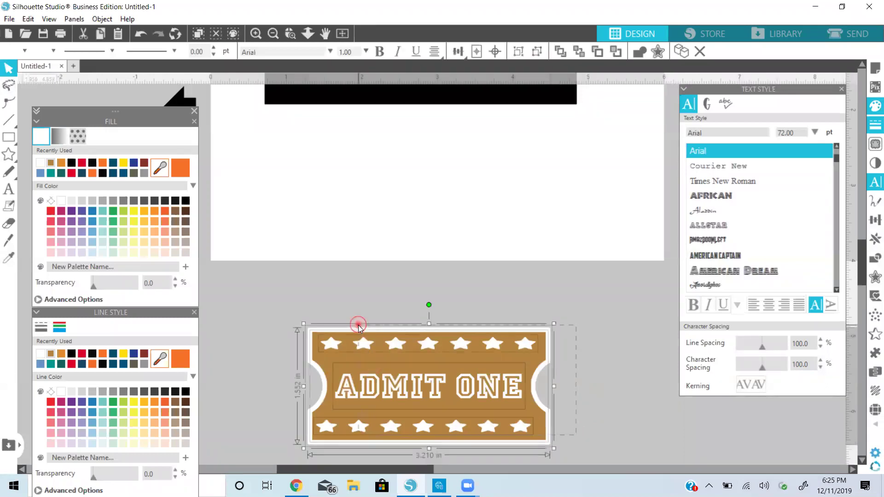
right_click(398, 390)
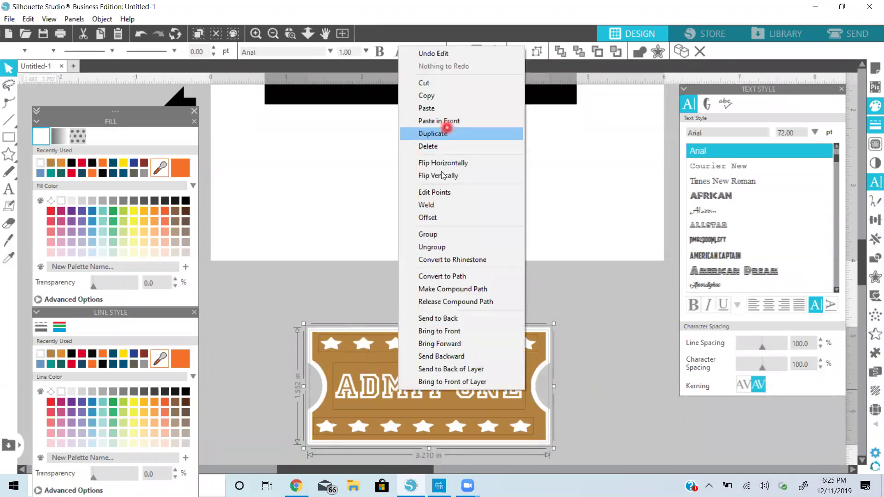
left_click(450, 234)
left_click_drag(477, 257, 452, 376)
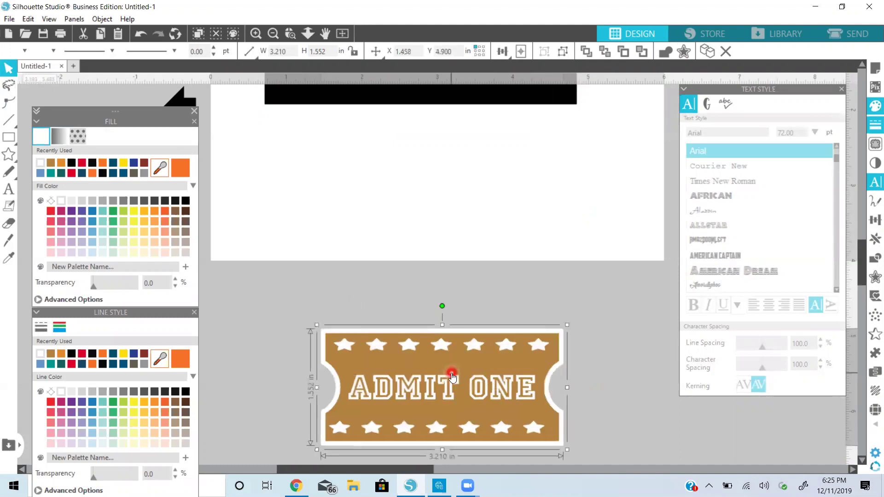
Try Convert to Rhinestone, dismiss the warning, then ungroup and select the tan ticket shape
right_click(452, 376)
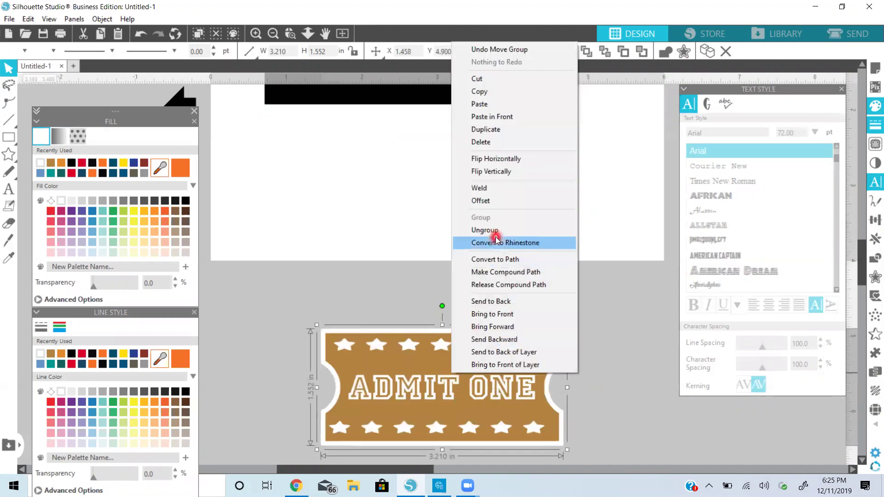
left_click(494, 238)
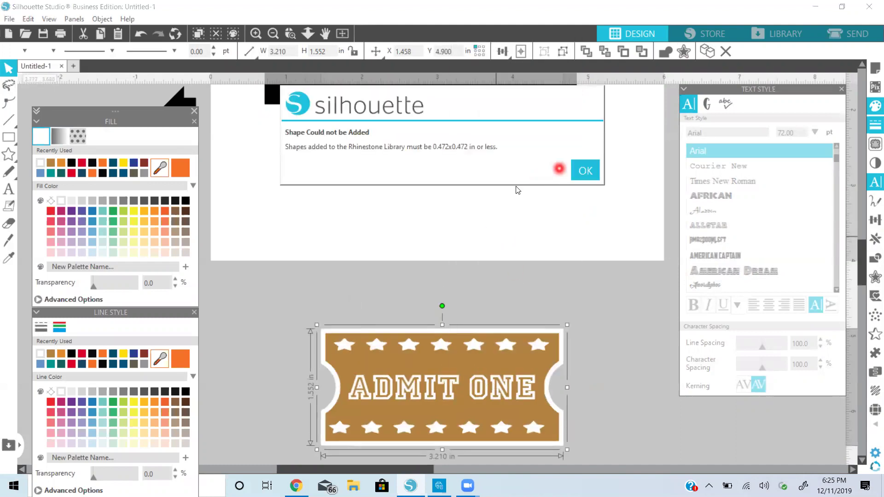
left_click(577, 171)
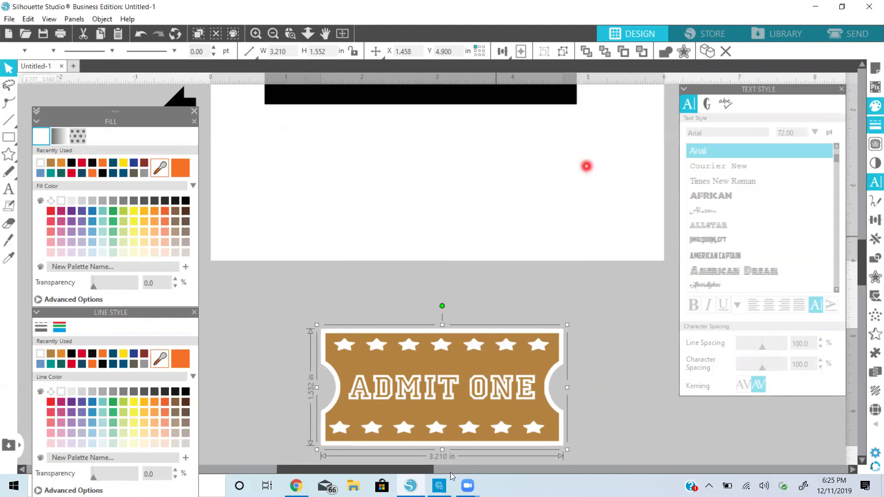
right_click(443, 395)
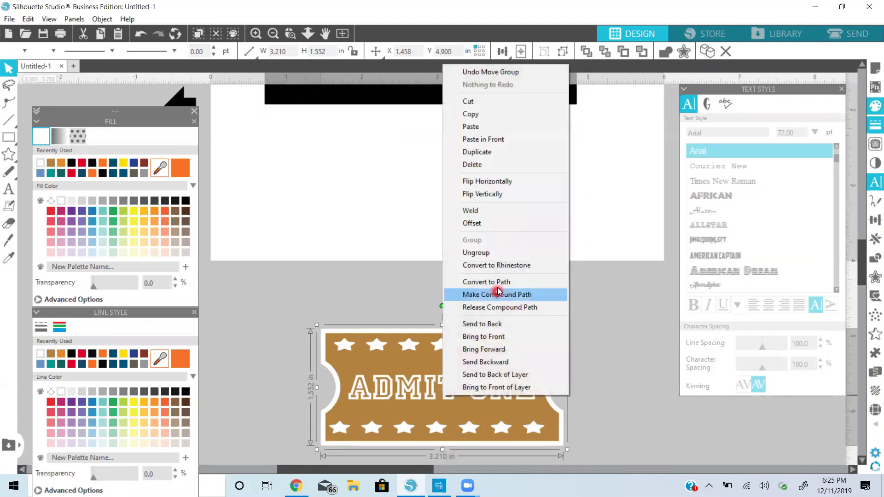
left_click(490, 253)
left_click(587, 307)
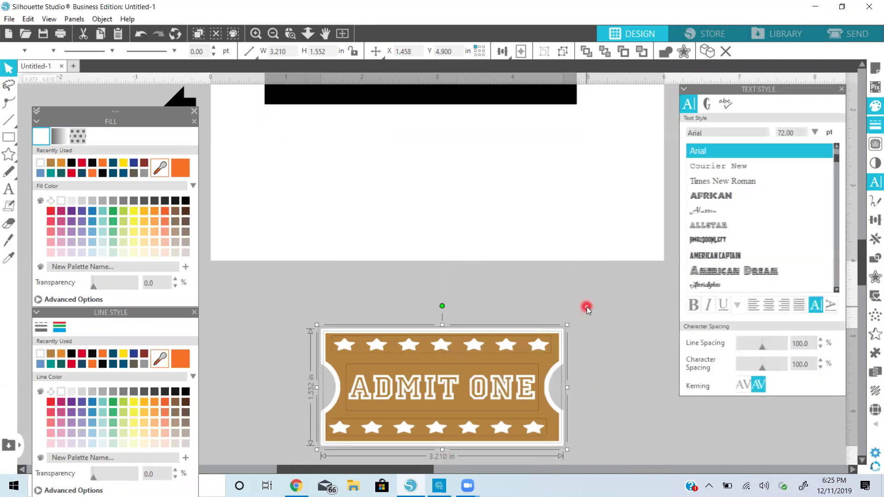
left_click(534, 368)
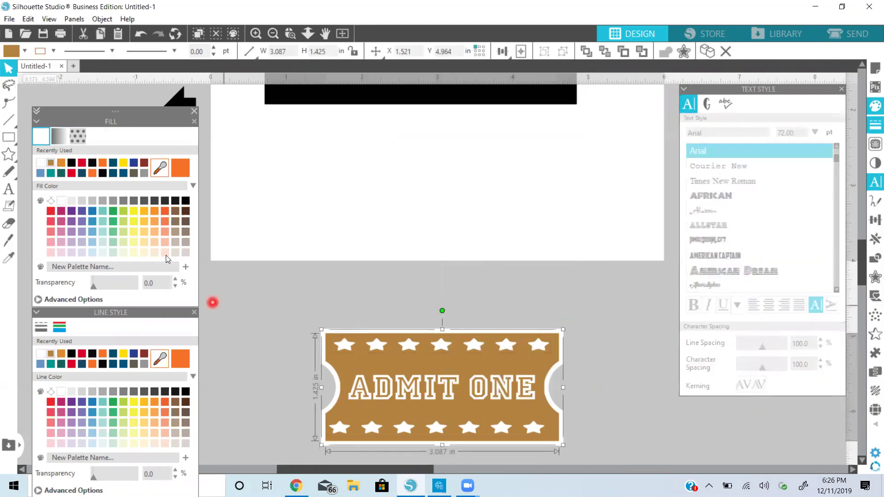
left_click(79, 142)
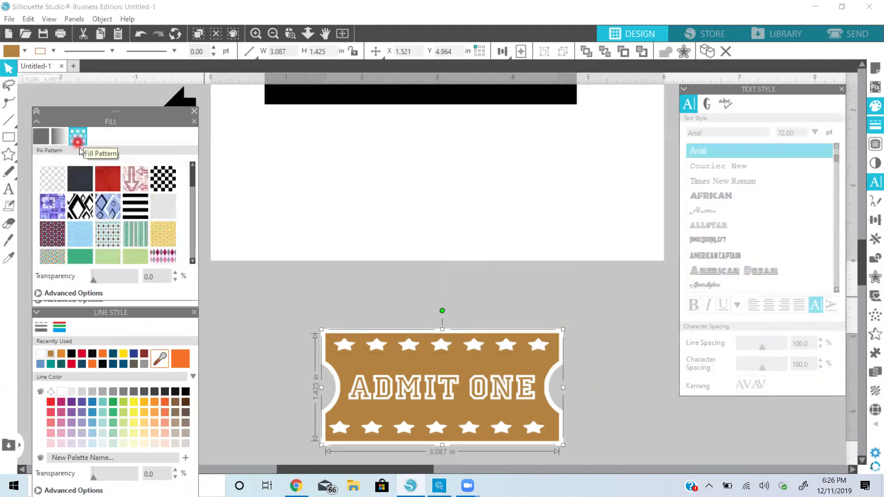
Fill the ticket shape with gold glitter, then select the whole ticket with its white border
scroll(99, 209, "down", 5)
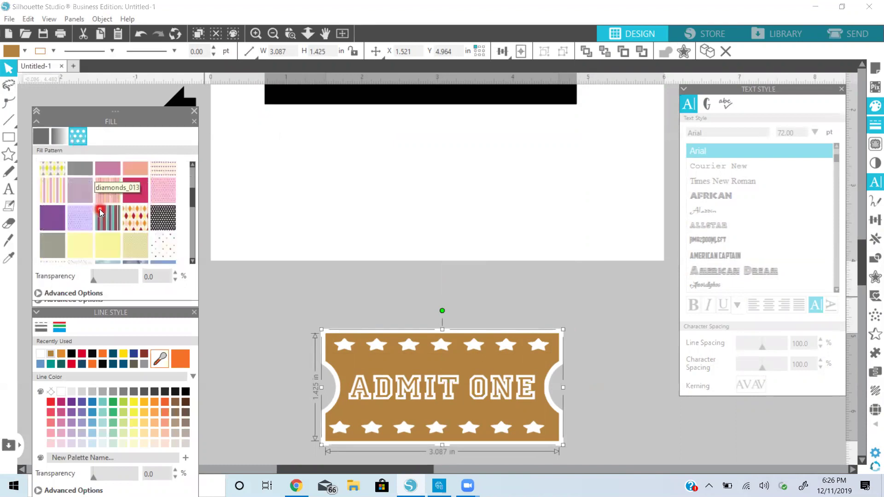
scroll(100, 209, "down", 8)
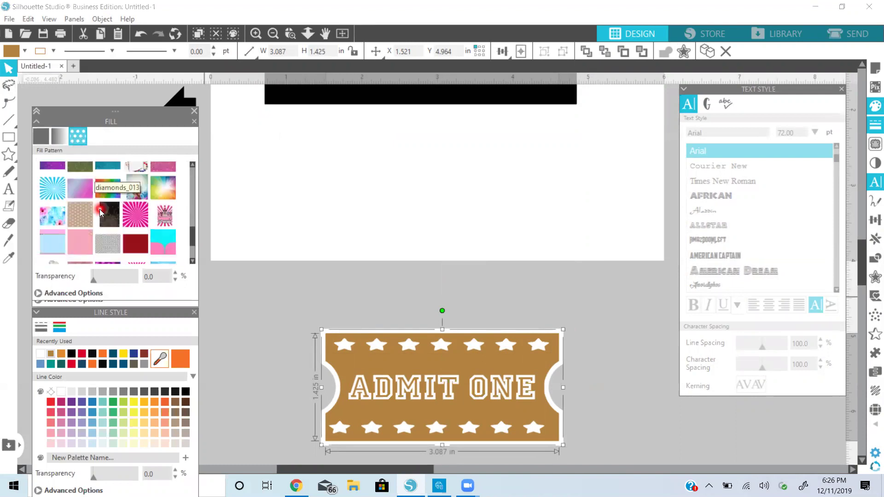
scroll(100, 212, "up", 2)
left_click(108, 221)
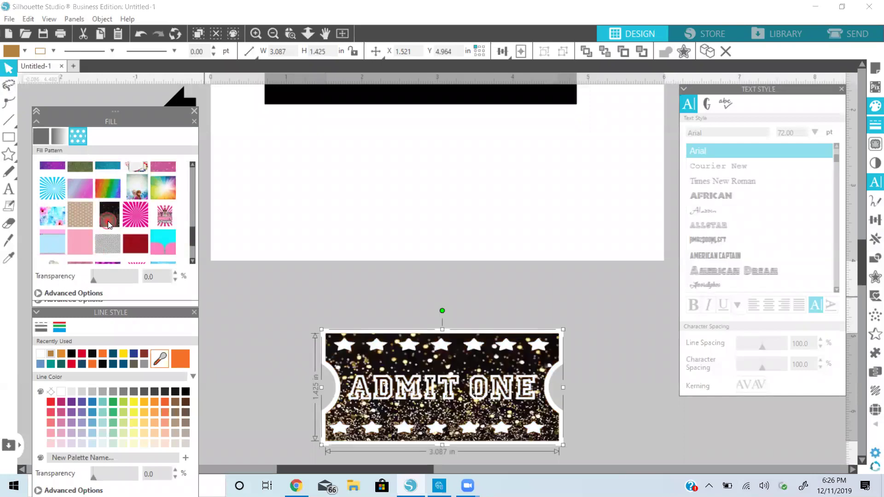
scroll(107, 221, "down", 3)
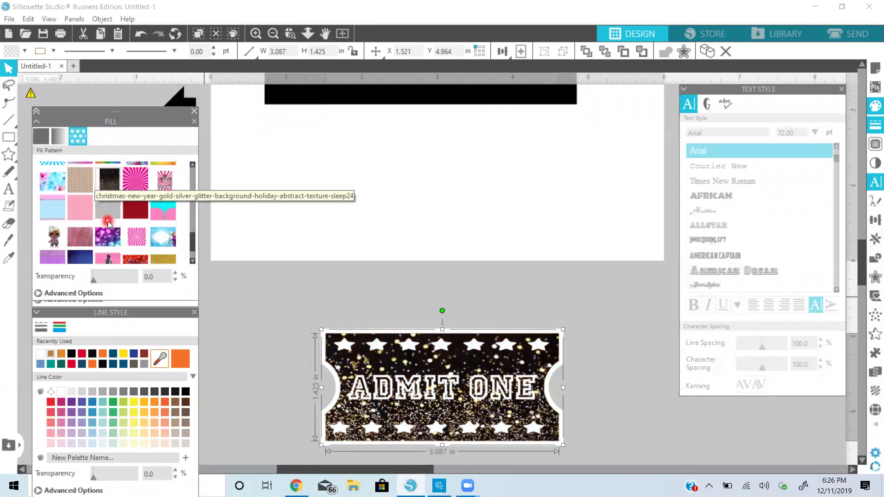
left_click(157, 230)
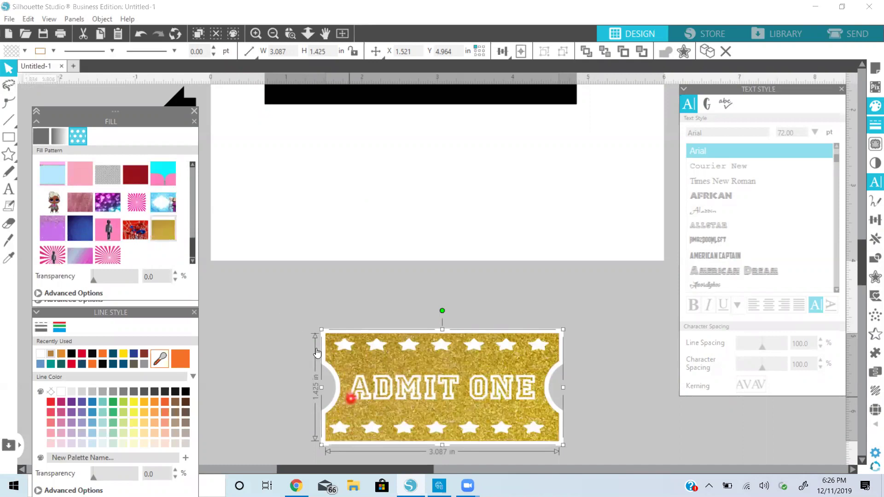
left_click(578, 426)
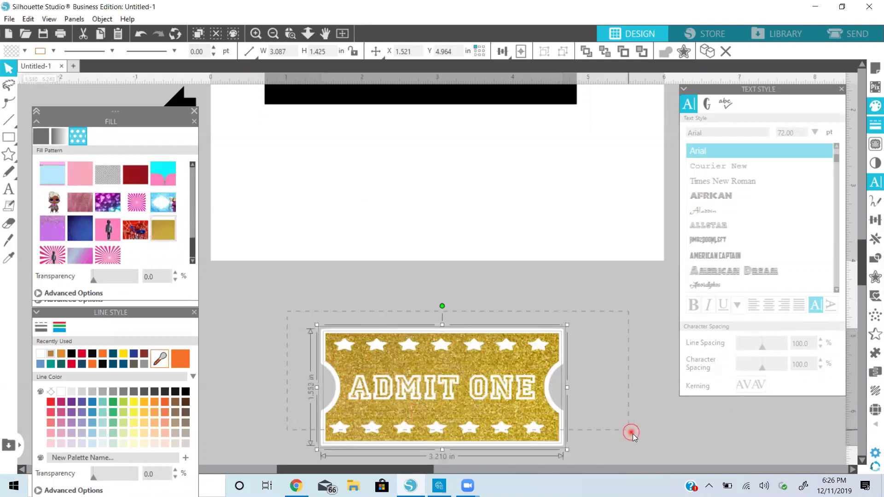
left_click(484, 389)
Group the ticket pieces and move the gold ticket onto the black bar at X 1.778, Y 0.984
right_click(454, 368)
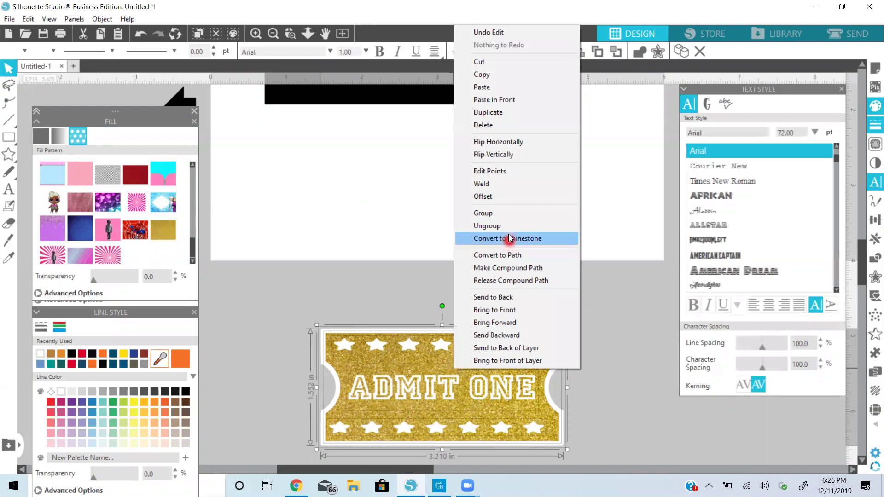
left_click(491, 216)
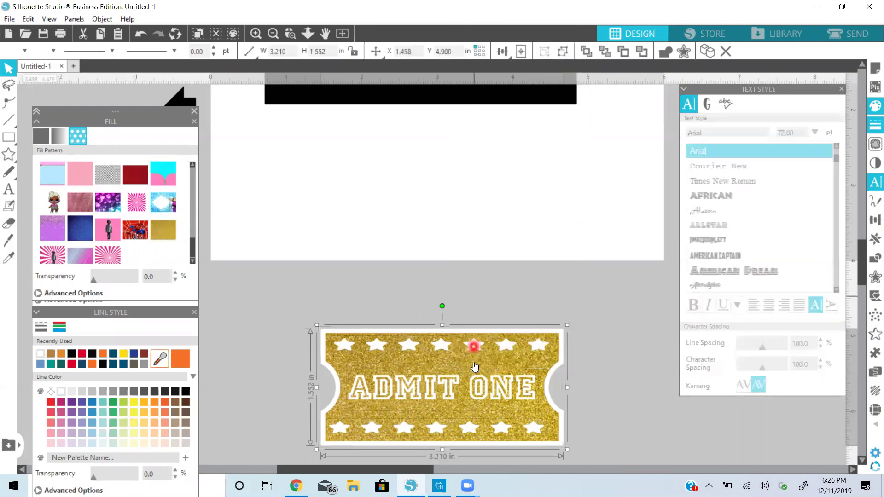
left_click_drag(474, 359, 498, 214)
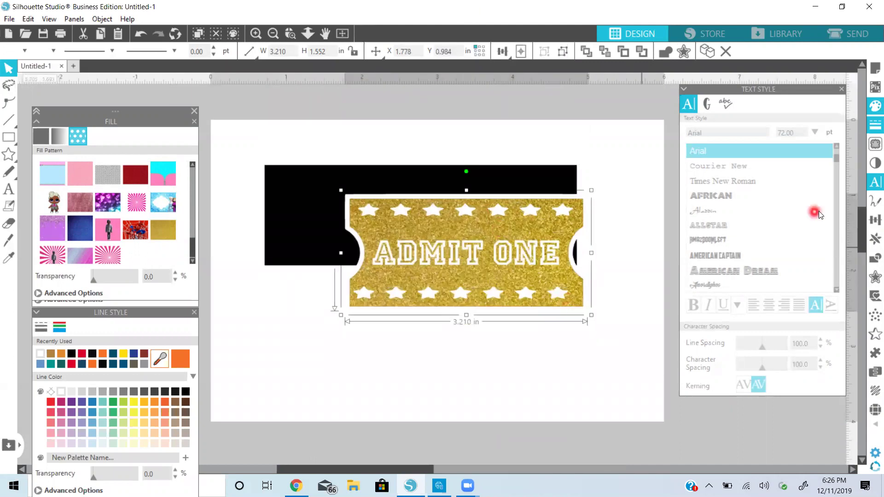
left_click(872, 242)
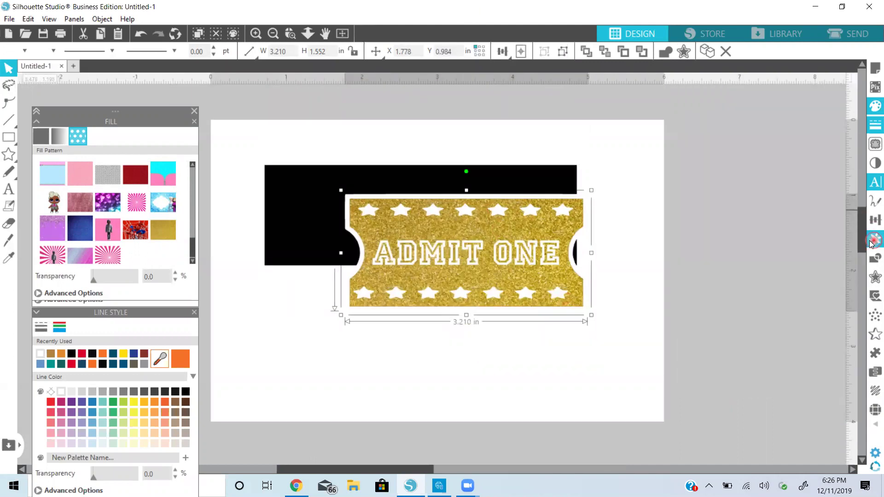
Rotate the ticket to 90°, shrink it to 0.536 in wide, and place it at the bar's right end
left_click(872, 224)
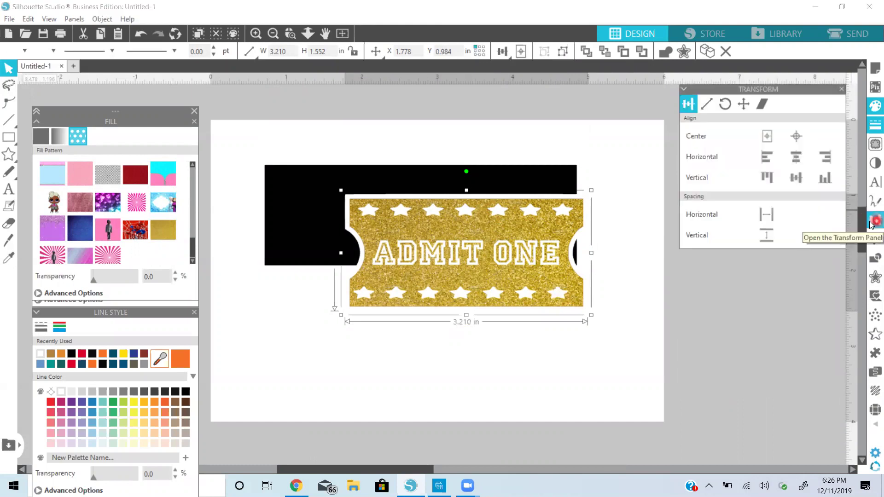
left_click(725, 104)
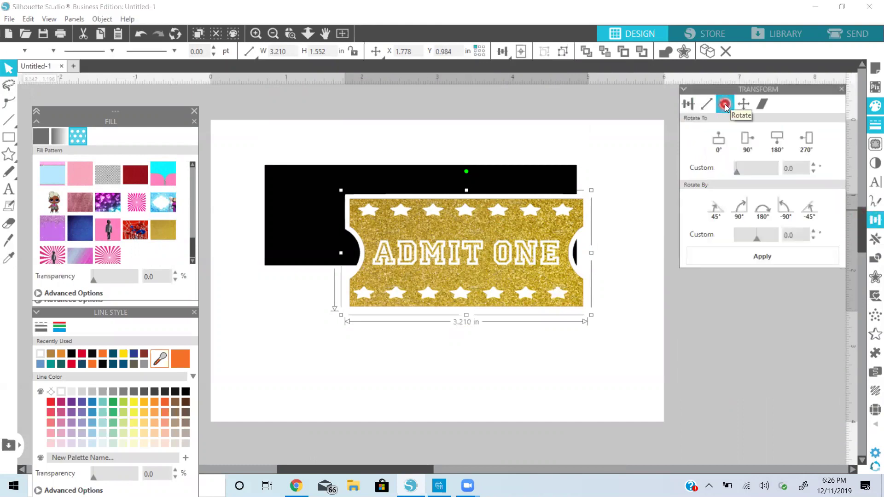
left_click(716, 134)
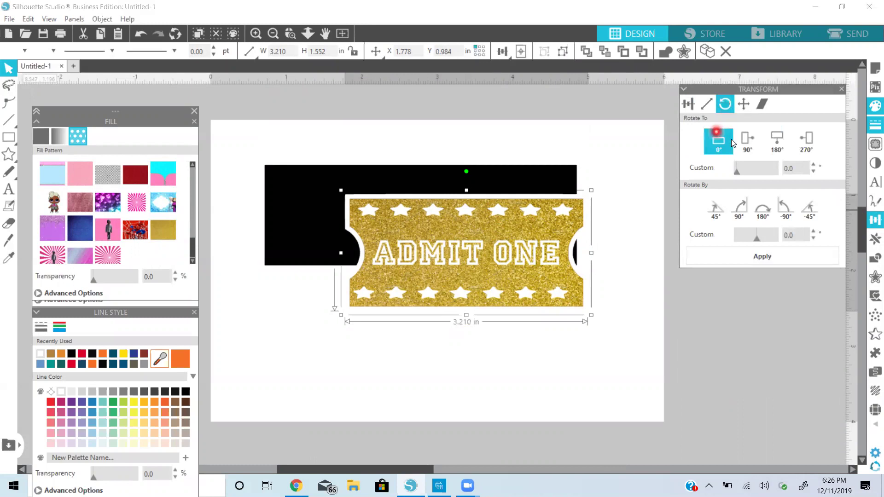
left_click(741, 139)
left_click(523, 134)
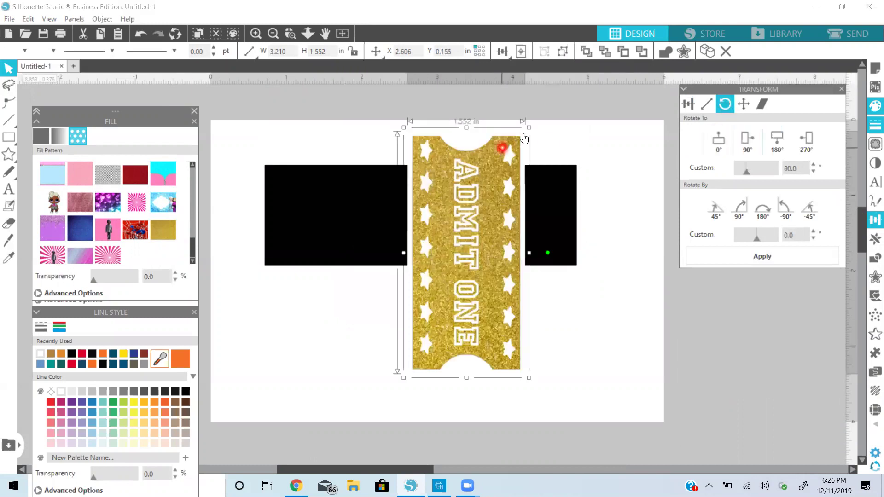
left_click_drag(525, 133, 462, 226)
left_click_drag(455, 258, 559, 184)
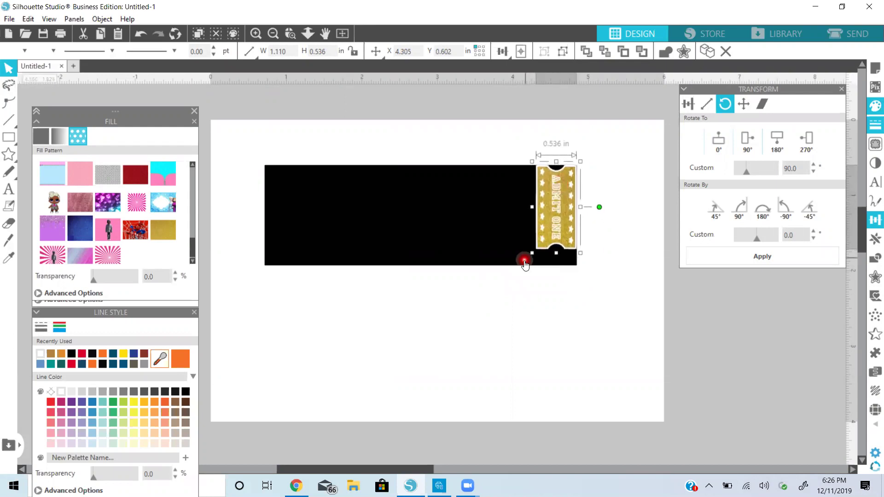
Enlarge the stub to 0.644 in wide and align its top edge with the black bar
left_click_drag(532, 253, 528, 269)
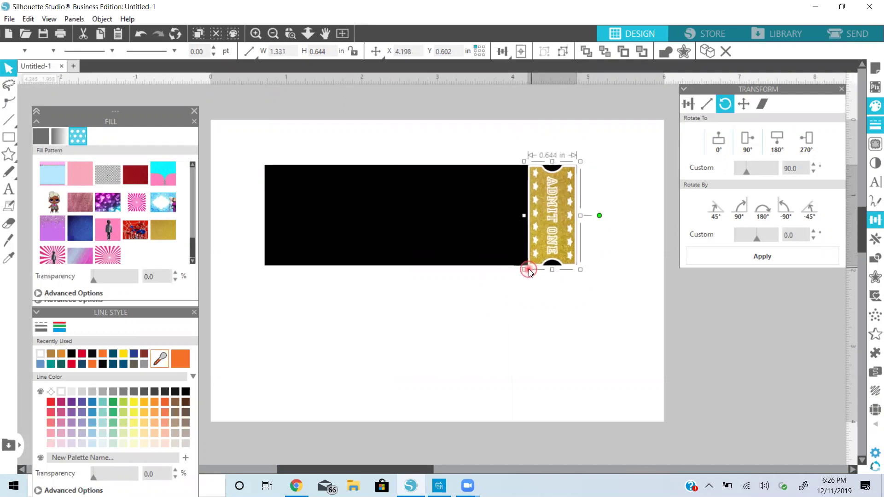
left_click(514, 291)
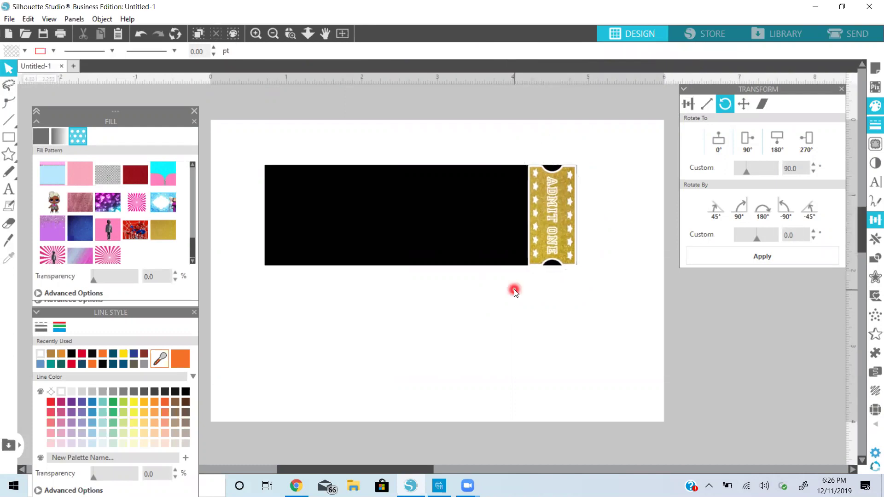
left_click(539, 258)
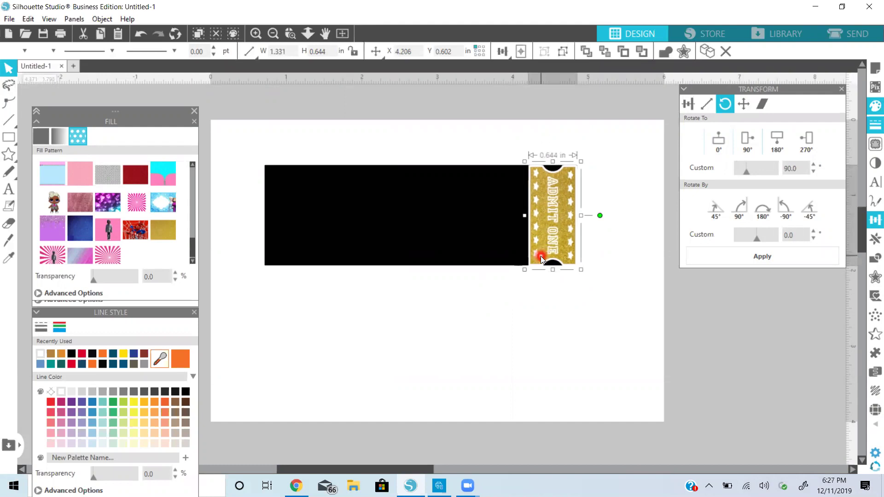
left_click(553, 162)
left_click_drag(555, 166, 554, 165)
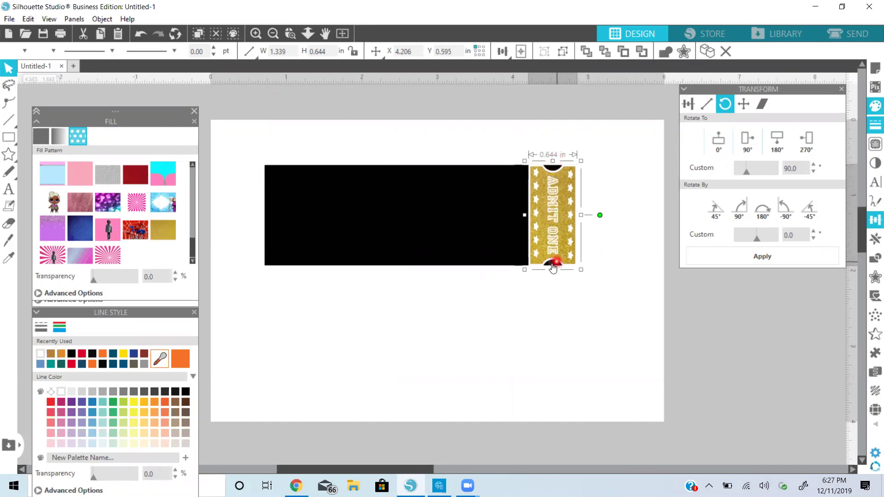
left_click(341, 245)
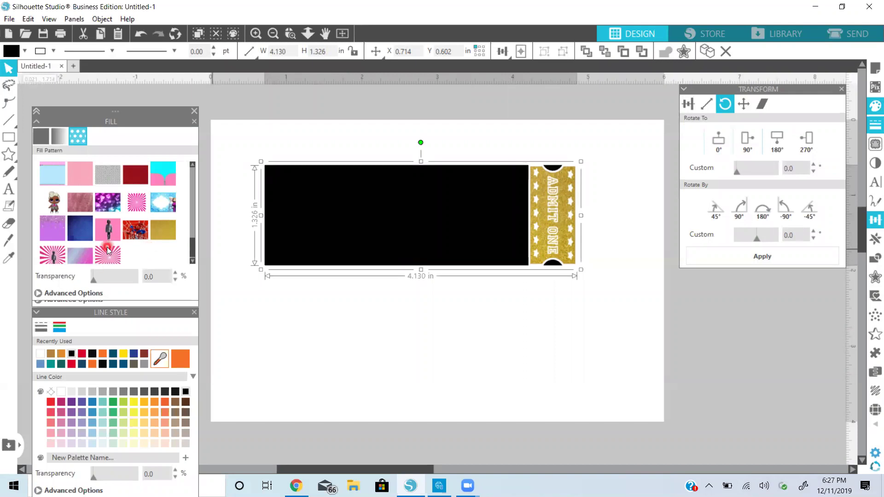
Apply the dark gold-and-silver glitter pattern to the 4.130 by 1.326 in black bar
scroll(107, 250, "down", 1)
scroll(106, 250, "up", 2)
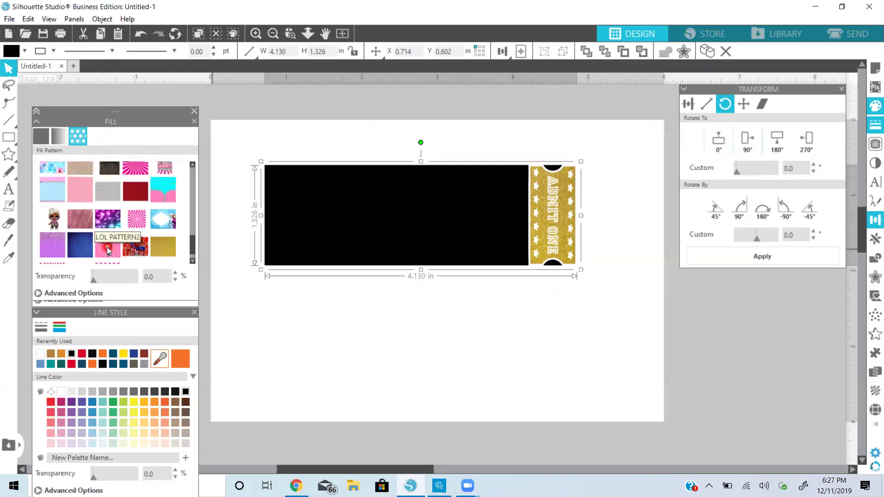
left_click(119, 174)
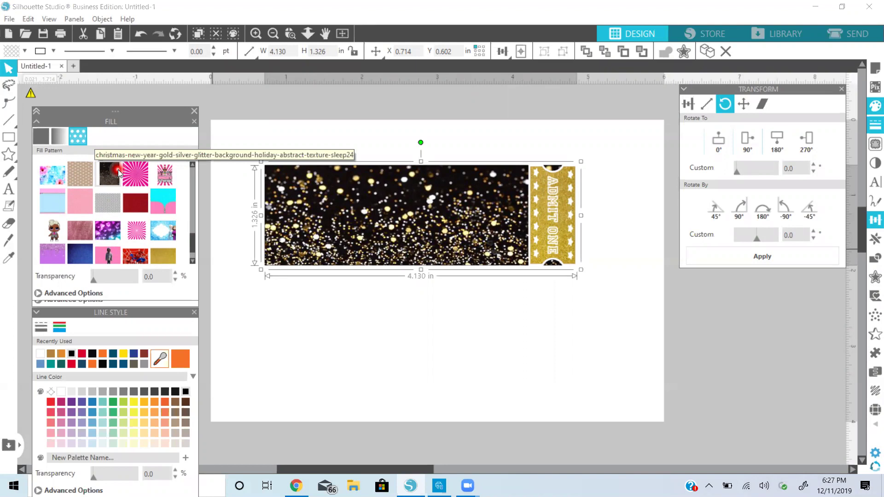
Undo the bar's glitter fill back to solid black and move the ticket group to X 0.166, Y 0.320
left_click(143, 37)
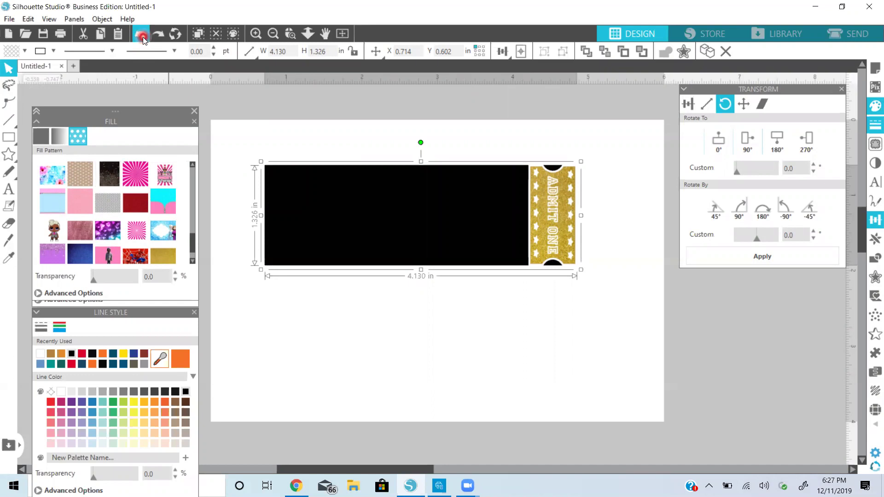
left_click(245, 337)
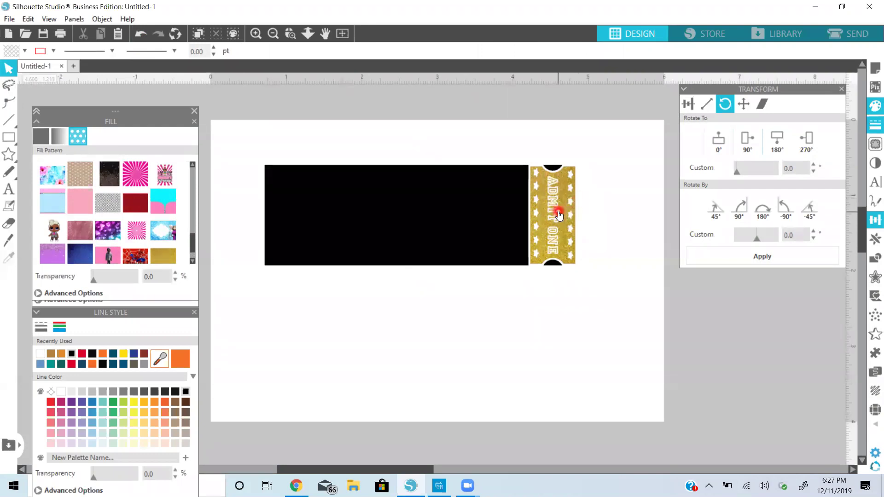
left_click(542, 209)
left_click_drag(542, 208, 501, 231)
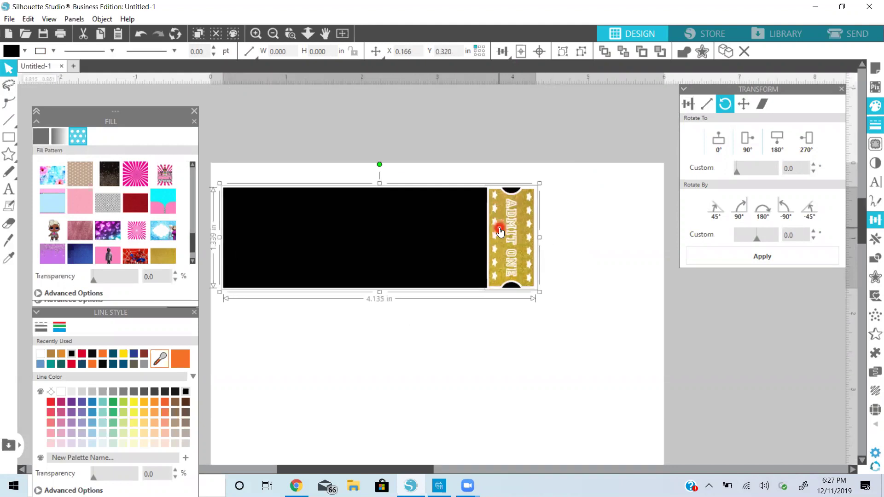
Add a text box below the bar reading READY TO STAY UP LATE
left_click(5, 189)
left_click(283, 354)
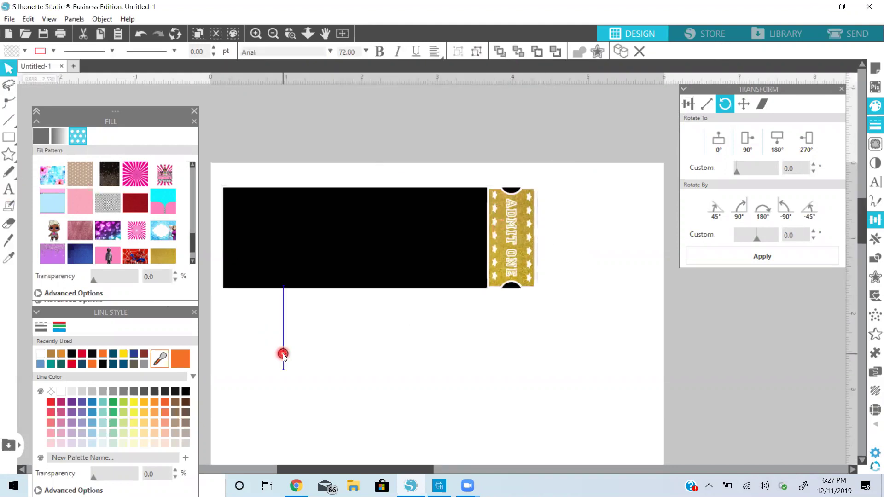
type("READY")
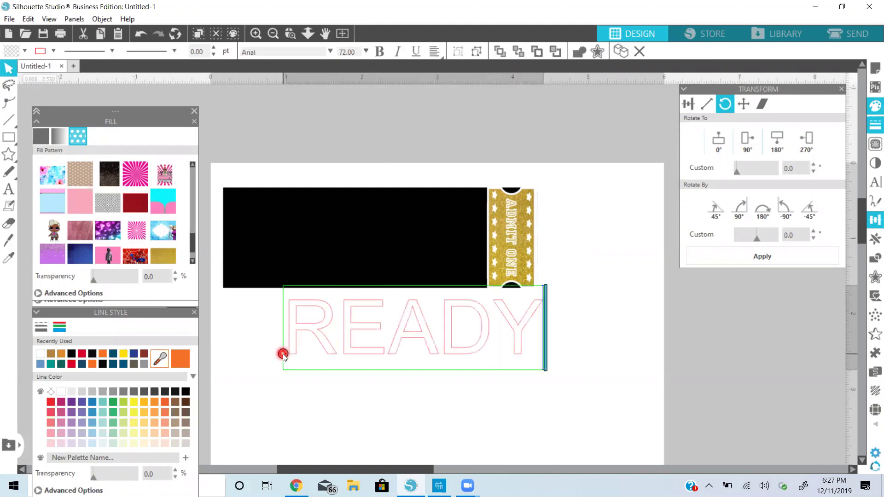
type(" T")
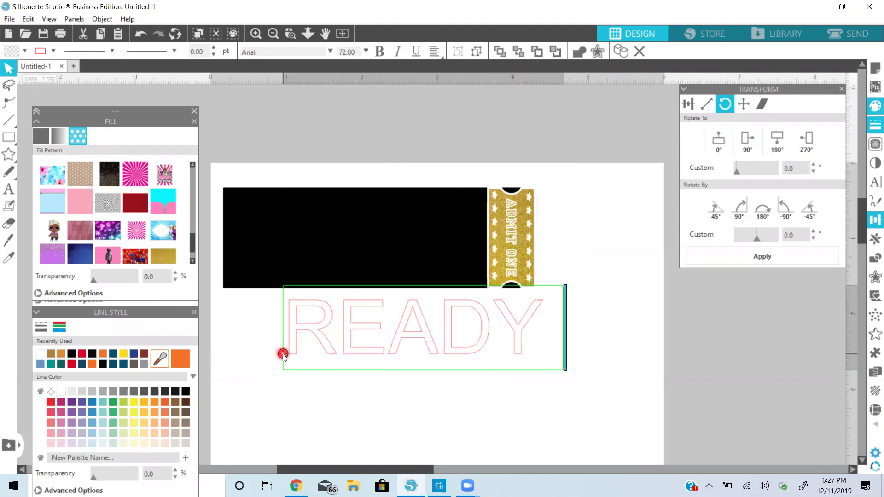
type("O STAY")
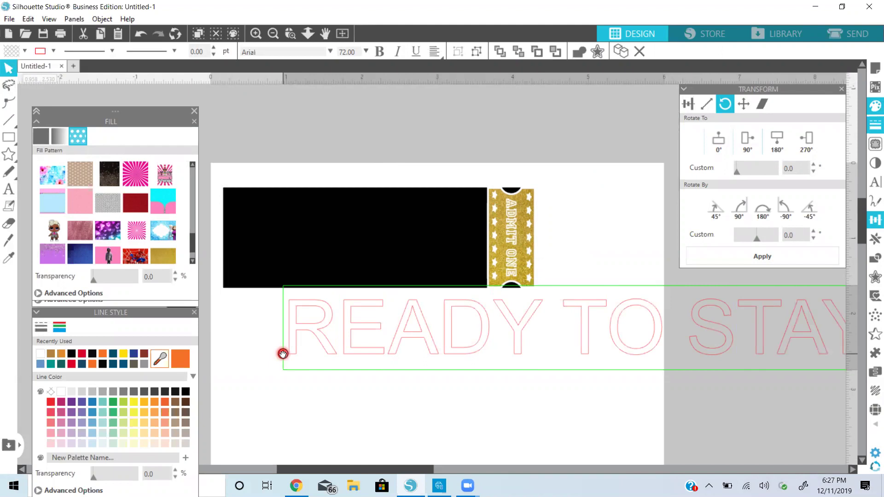
key("Return")
type("LATE")
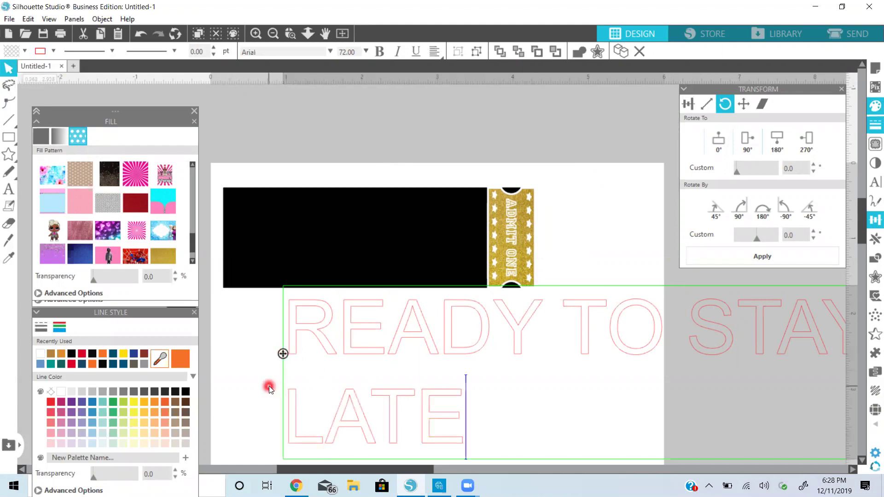
left_click(627, 238)
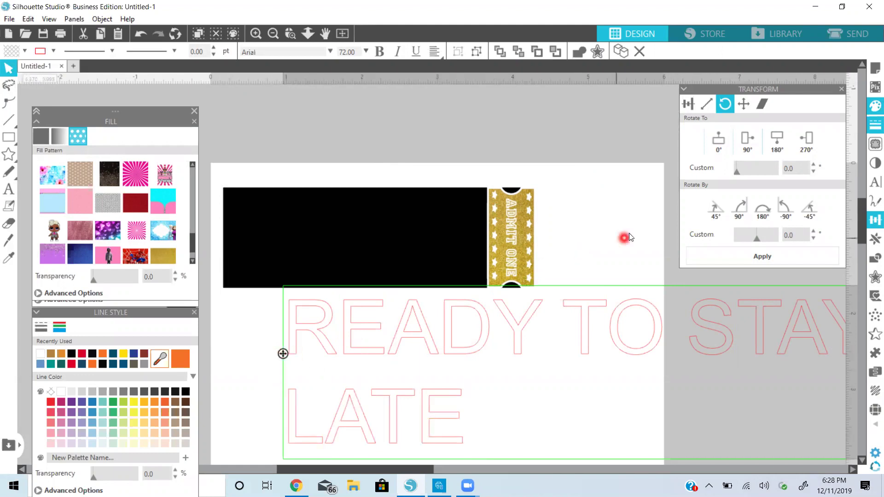
Widen the READY TO STAY UP LATE text box so the words fit on one line
left_click(275, 34)
left_click(276, 33)
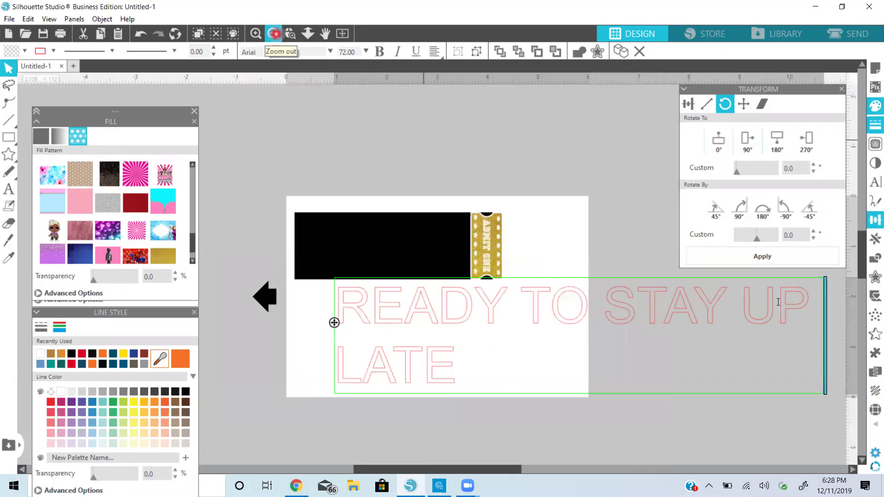
left_click(584, 299)
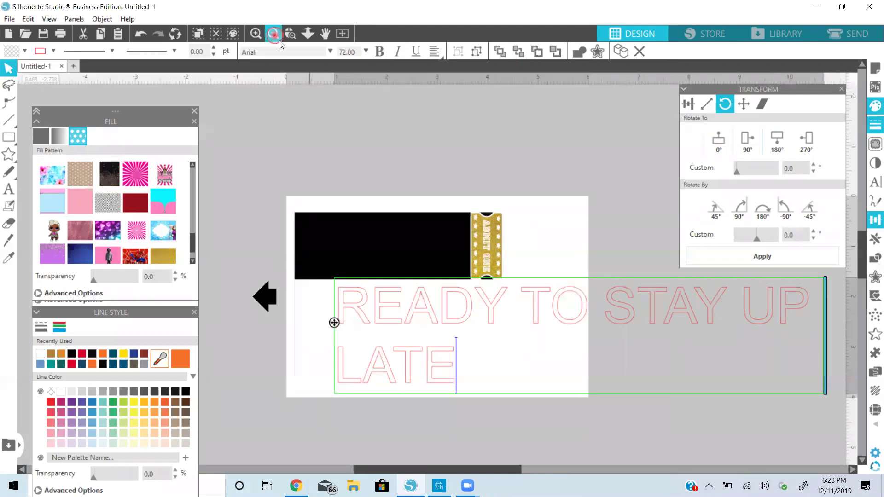
left_click(275, 33)
left_click_drag(626, 286, 700, 305)
left_click_drag(698, 305, 772, 291)
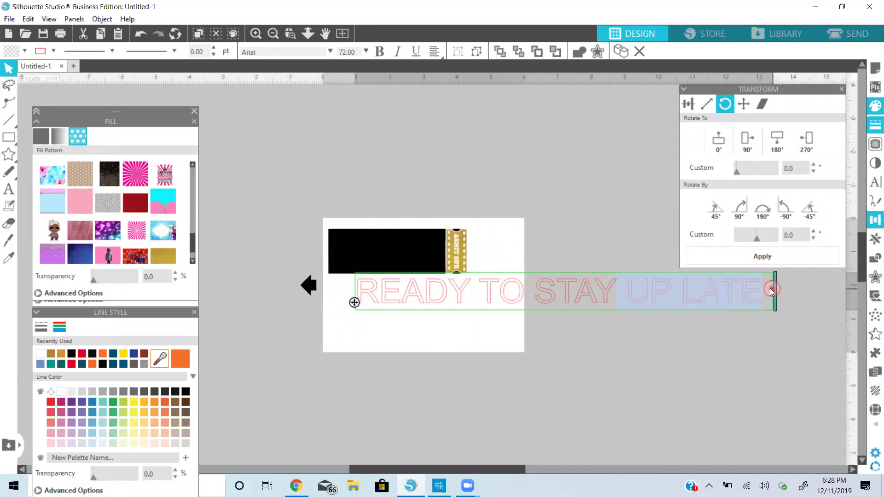
left_click(734, 323)
Shrink the text to 2.769 in wide and place it across the top of the black bar
left_click(732, 307)
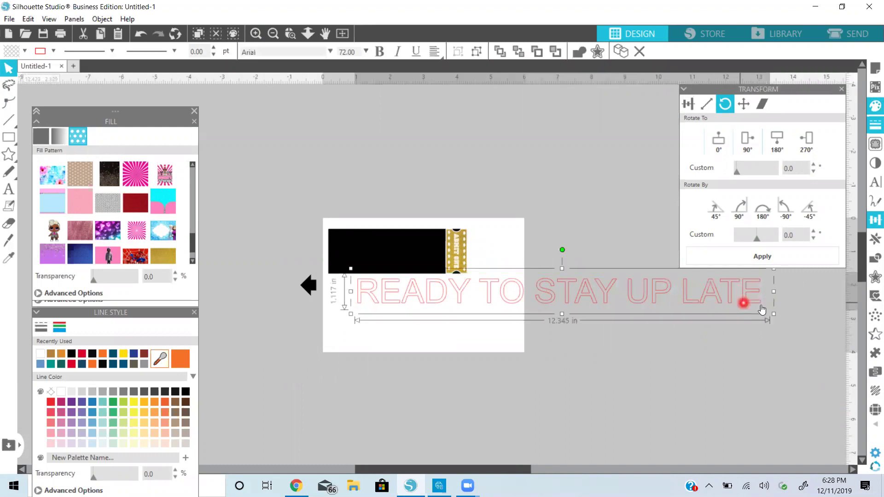
left_click_drag(773, 305, 451, 331)
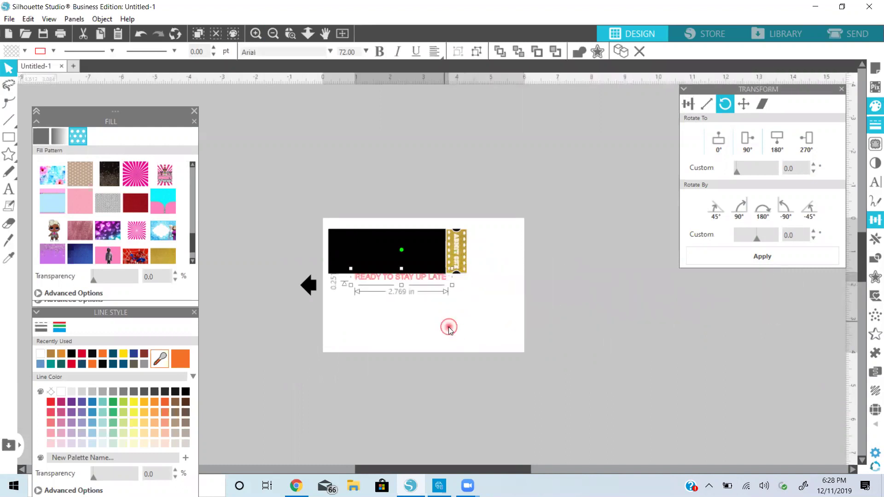
left_click_drag(433, 277, 420, 317)
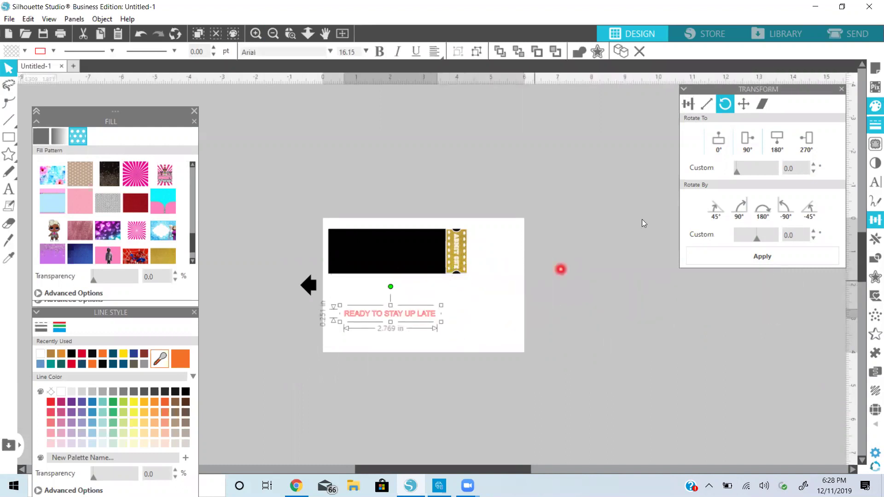
left_click(256, 33)
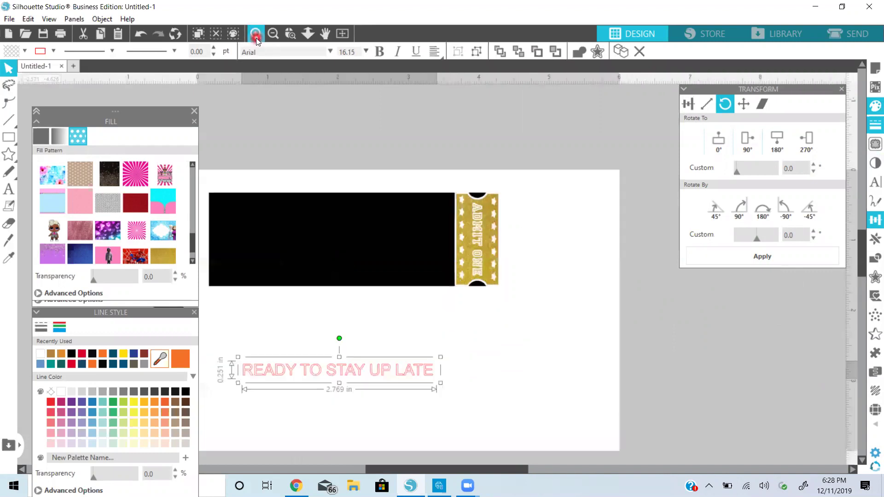
left_click_drag(479, 468, 429, 468)
left_click(492, 373)
left_click_drag(492, 373, 473, 332)
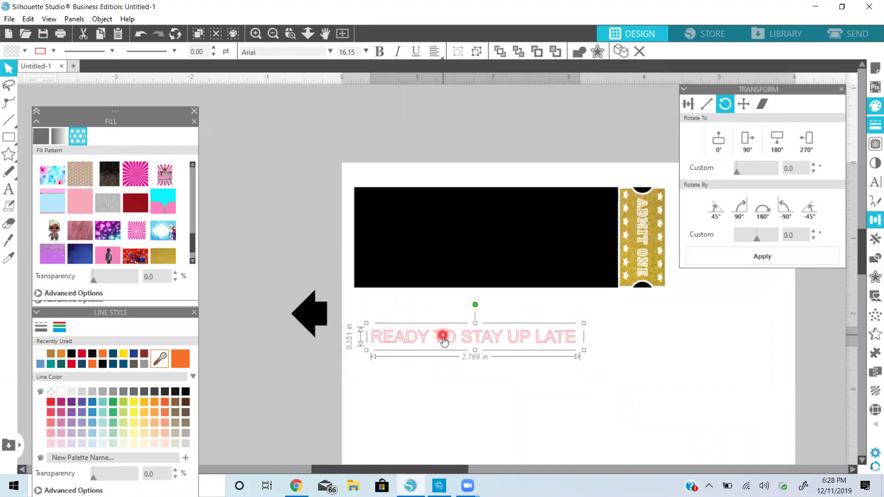
left_click_drag(443, 337, 435, 216)
left_click(41, 136)
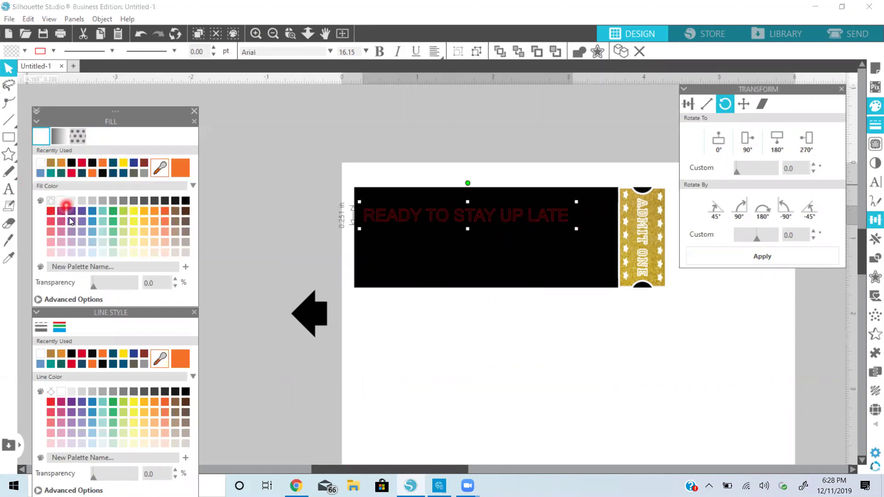
Make the READY TO STAY UP LATE fill and outline white
left_click(60, 201)
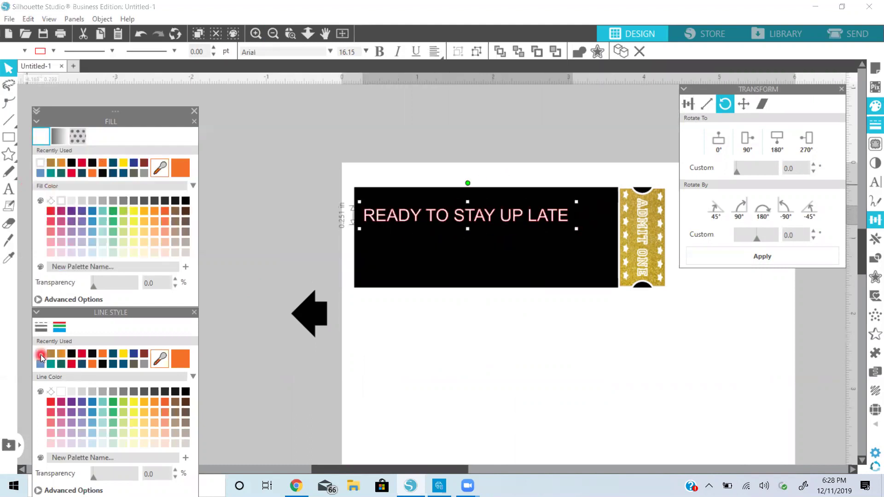
left_click(41, 354)
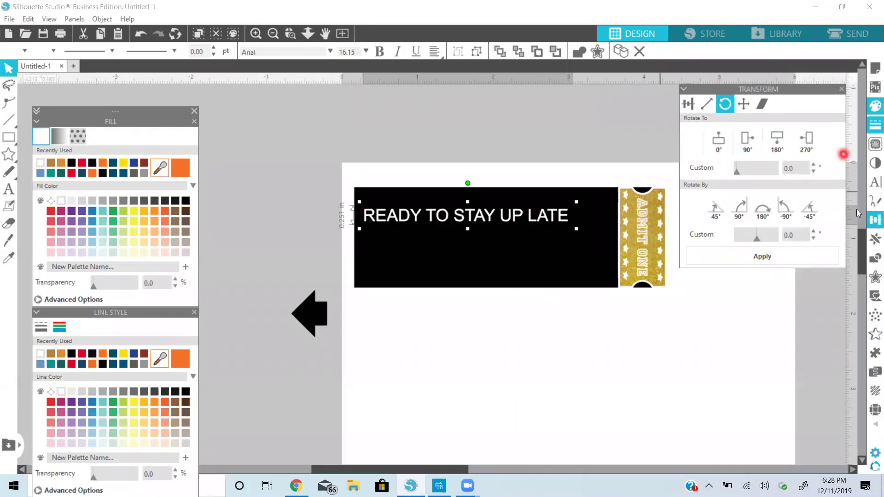
left_click(875, 183)
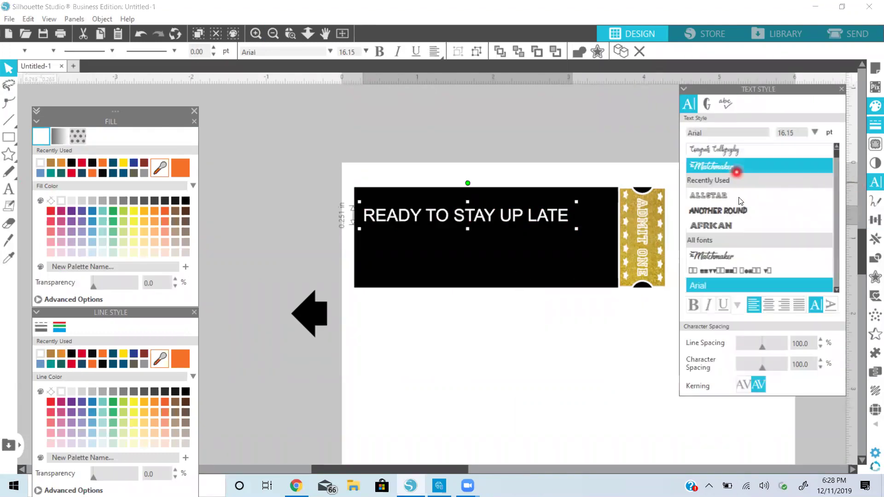
Try Another Round, American Captain and Candara, then set the text in Chocolate DRINK DEMO
left_click(740, 210)
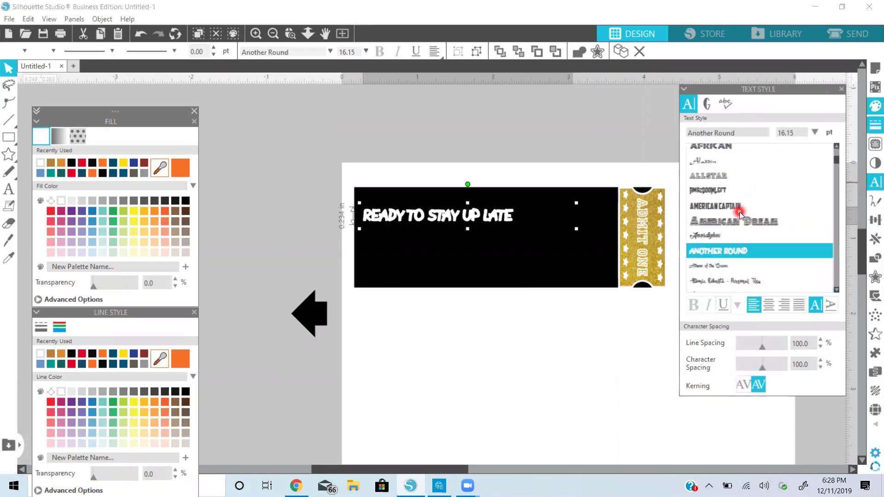
left_click(734, 165)
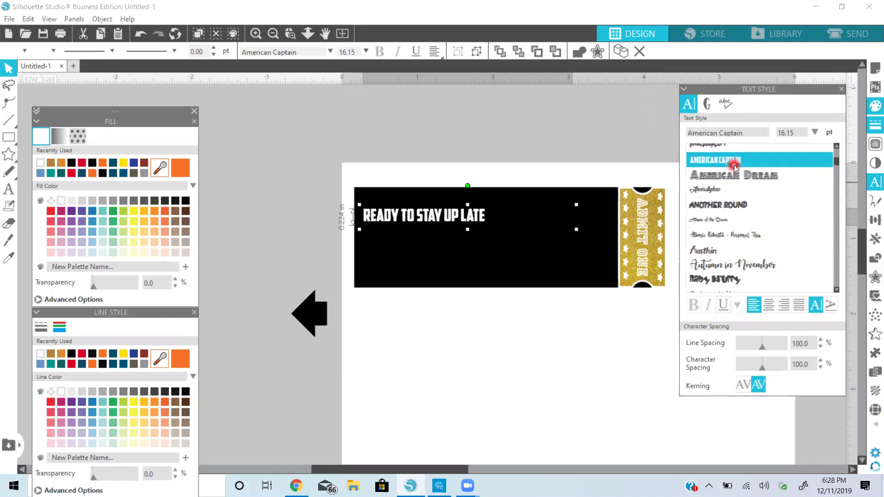
left_click(741, 220)
scroll(741, 221, "down", 5)
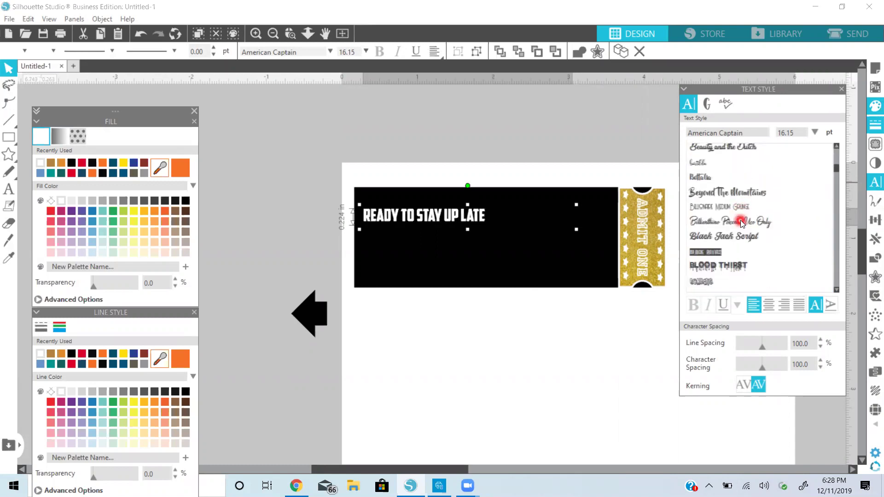
scroll(741, 220, "down", 5)
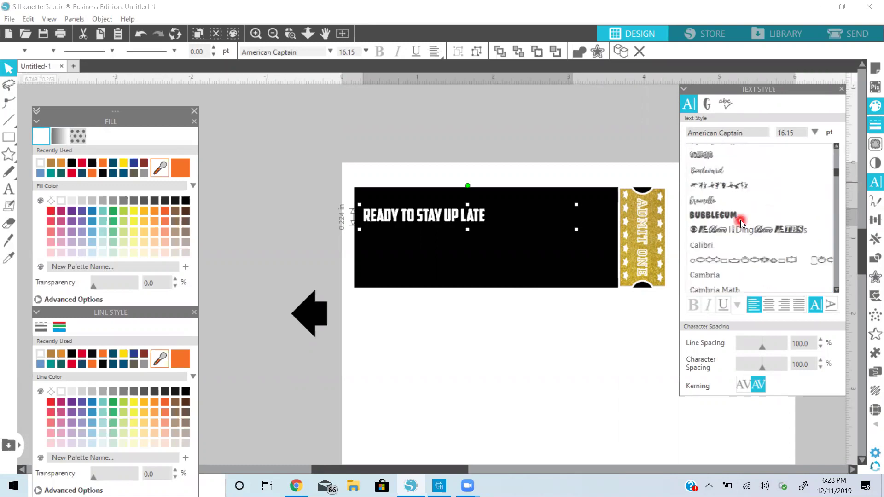
scroll(741, 220, "down", 3)
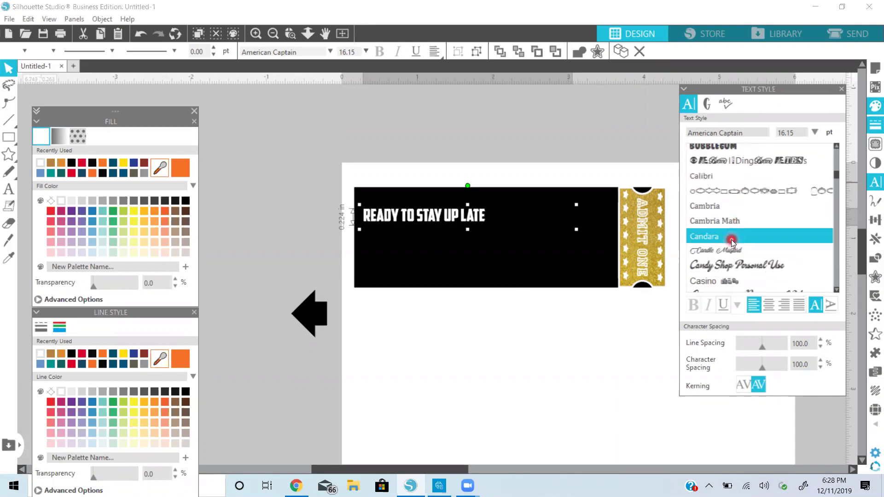
left_click(731, 236)
scroll(731, 240, "down", 3)
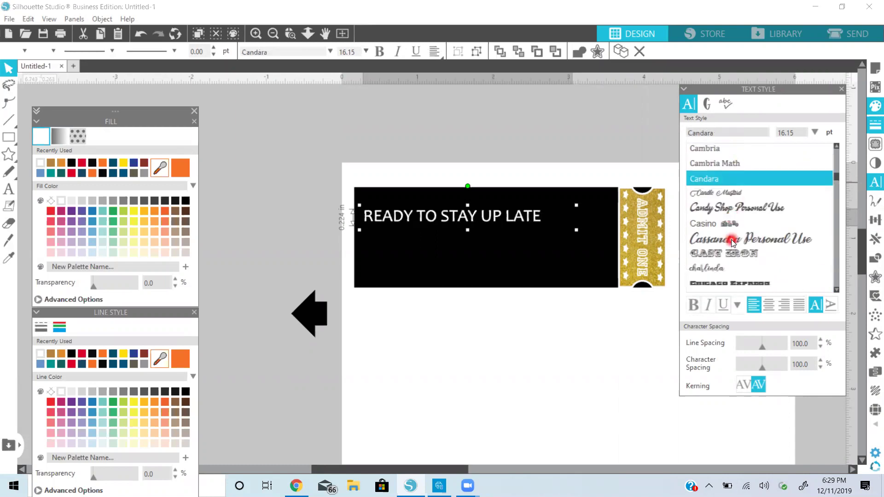
scroll(731, 240, "down", 3)
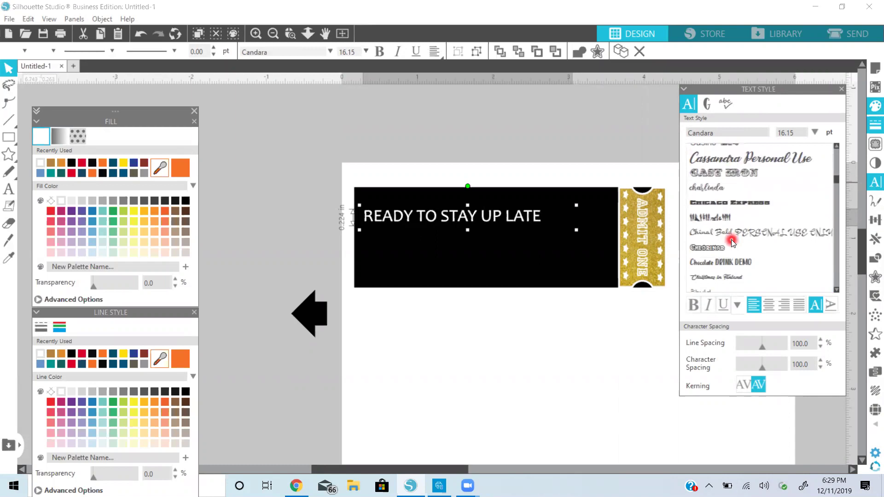
left_click(731, 239)
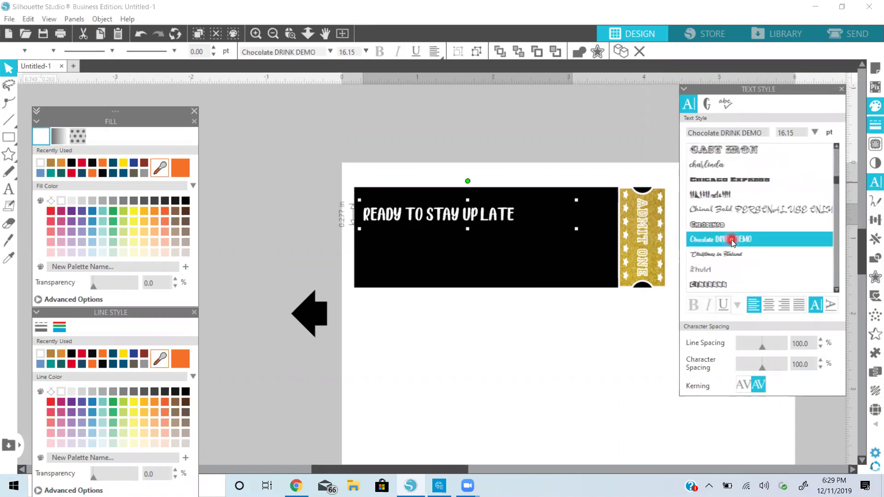
double_click(516, 216)
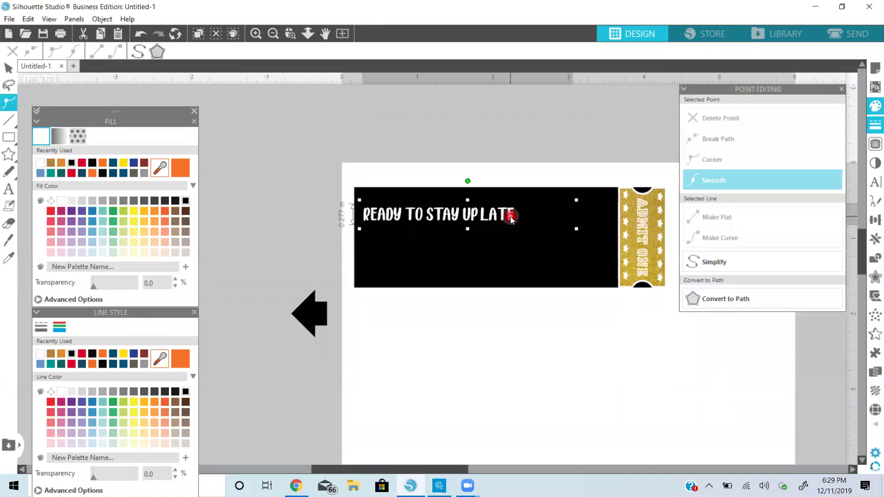
Append ?! so the headline reads READY TO STAY UP LATE?!
double_click(510, 217)
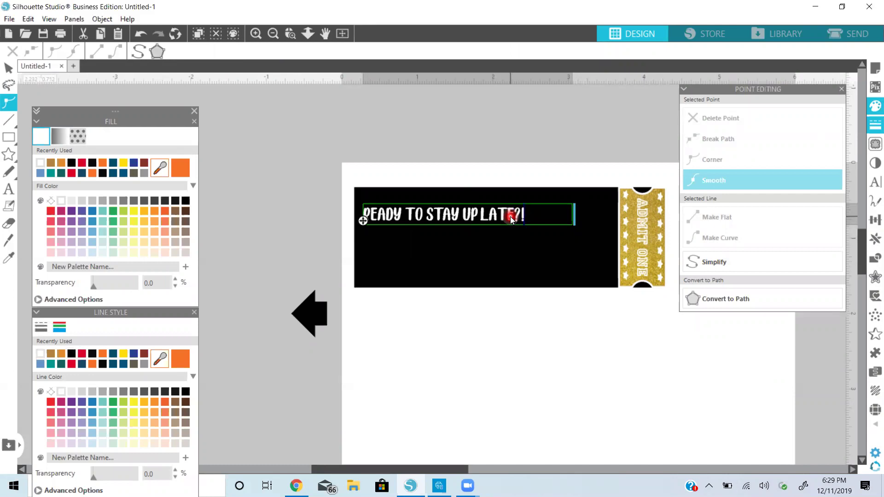
left_click(515, 164)
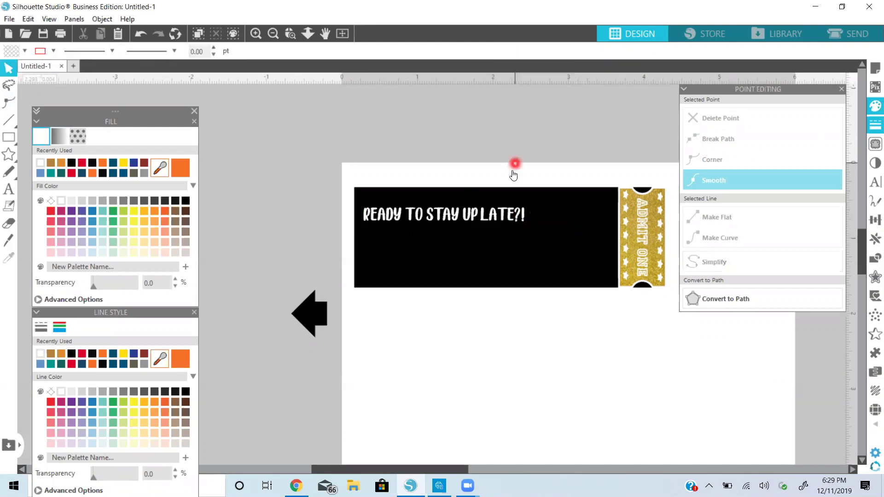
left_click_drag(505, 213, 504, 203)
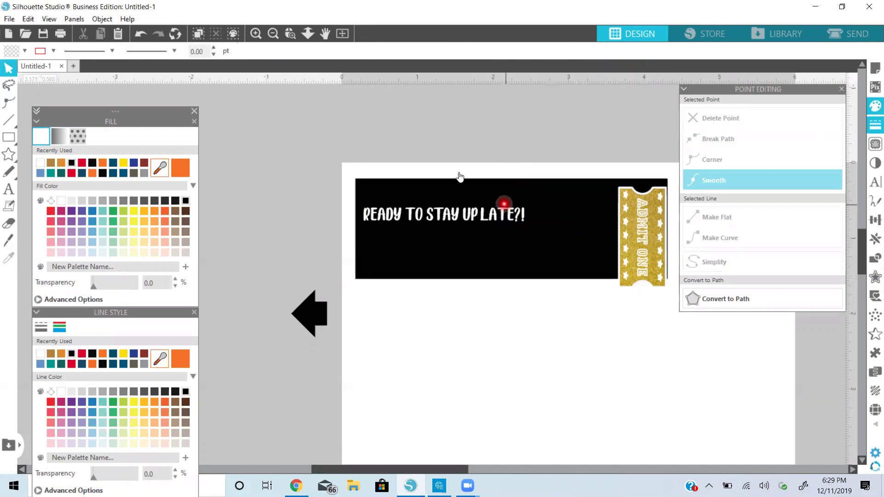
left_click(140, 37)
Move the headline closer to the ticket top and shrink it to 9.04 pt
left_click(500, 211)
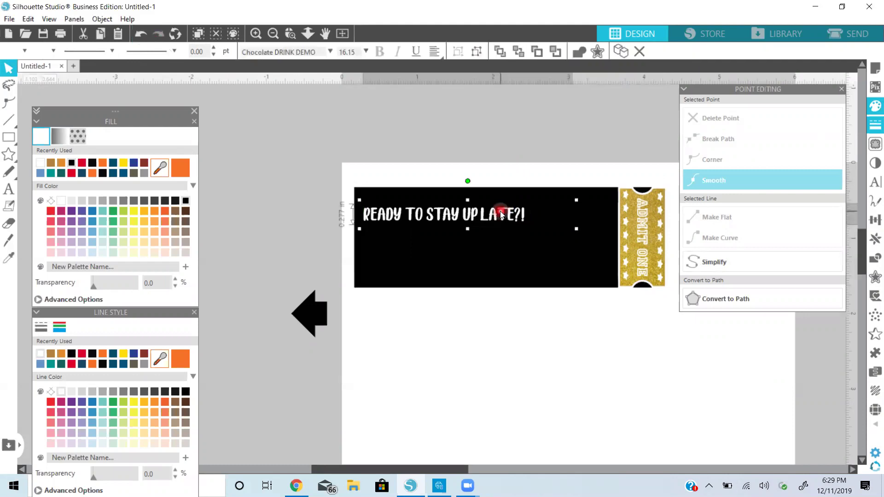
left_click_drag(500, 209, 499, 202)
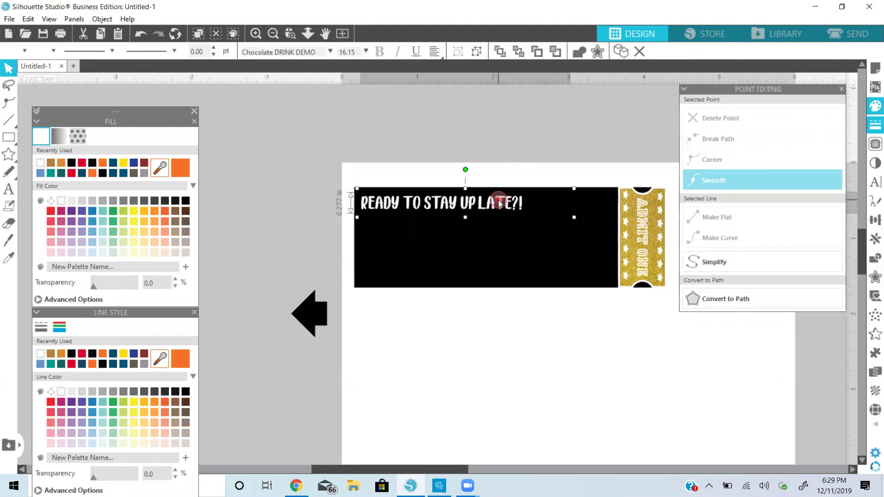
left_click_drag(574, 218, 367, 221)
double_click(449, 220)
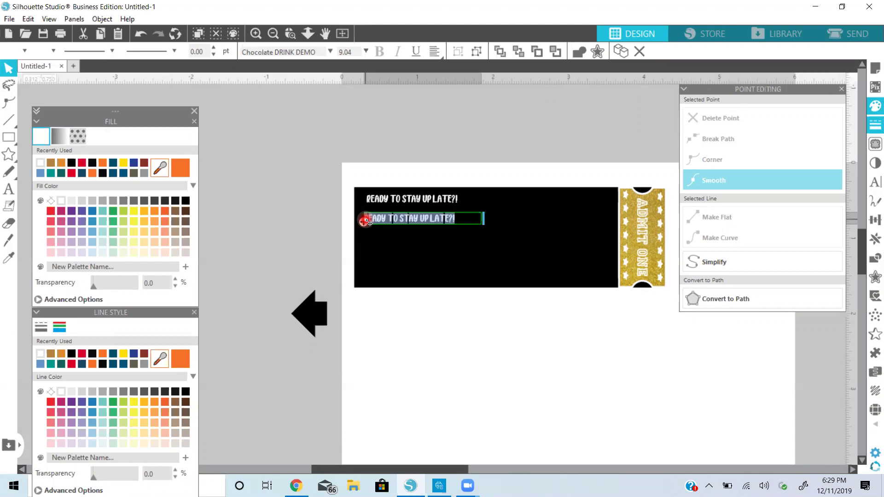
Retype the copied line as YOU'RE INVITED TO plus the host's name, placed under the headline
key("BackSpace")
type("YOU'RE")
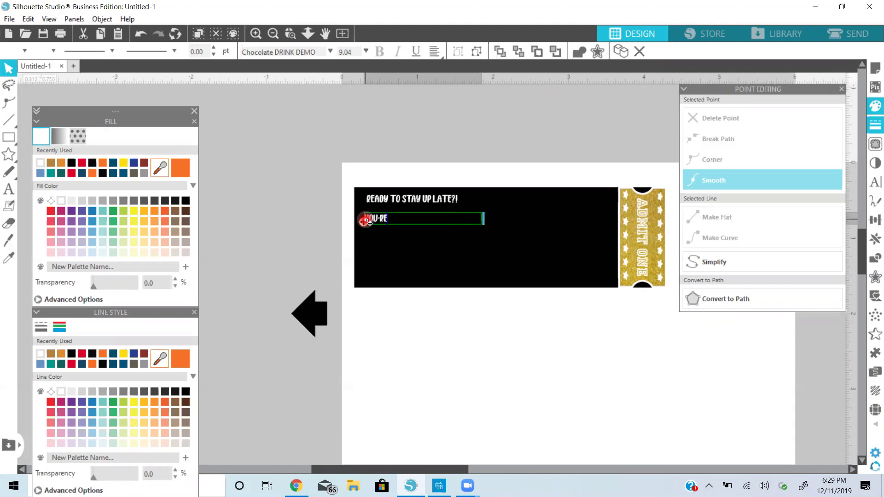
type(" INVITED TO SHIERKA'S")
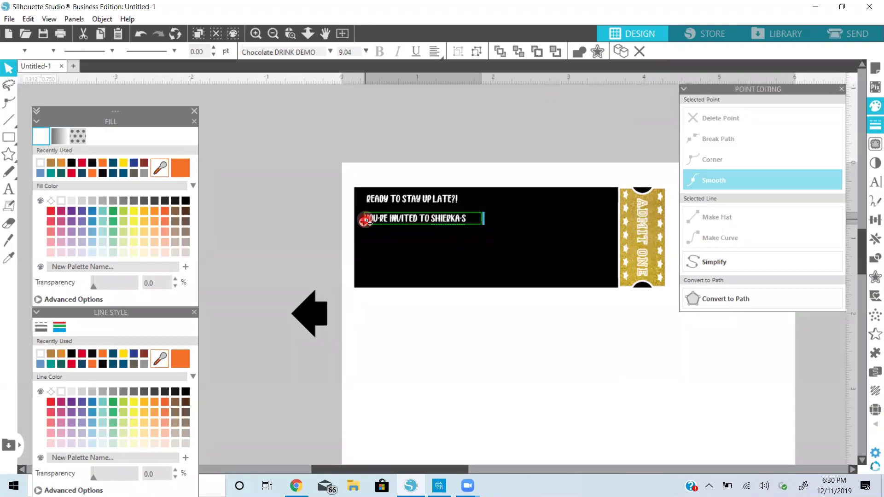
left_click(306, 233)
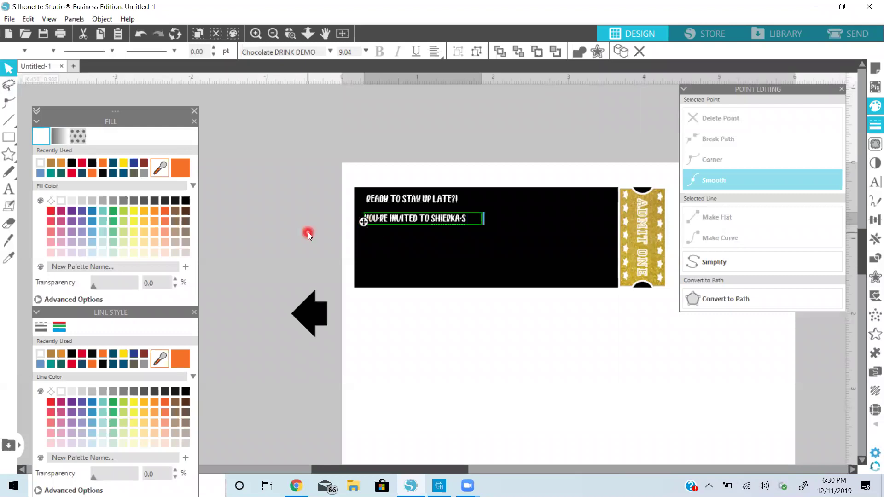
left_click(409, 220)
left_click(385, 221)
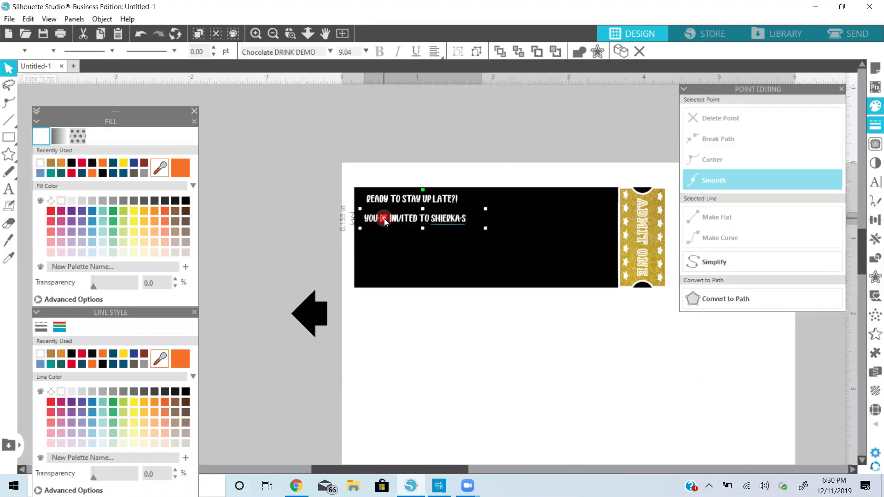
left_click_drag(384, 218, 405, 236)
Duplicate the invitation line and change the copy's wording to SLEEPOVER
left_click(405, 213)
double_click(469, 239)
left_click_drag(469, 239, 364, 240)
type("SLEEP")
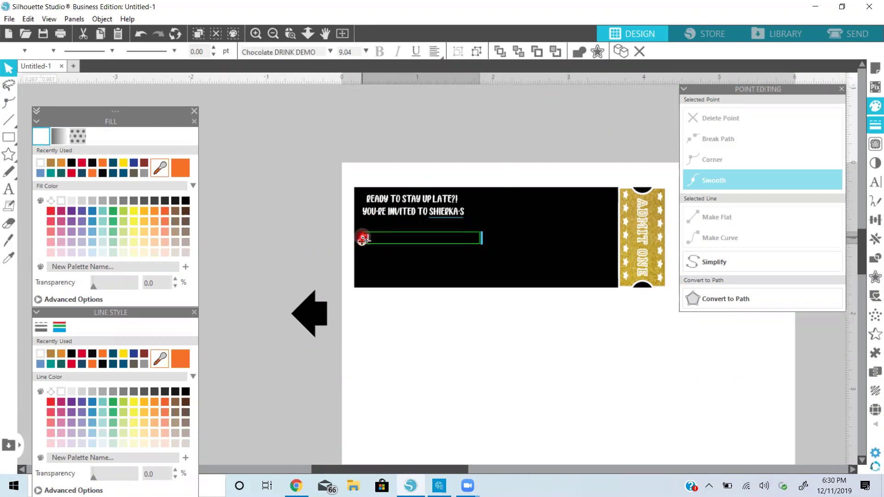
type("OVER")
left_click_drag(363, 240, 404, 238)
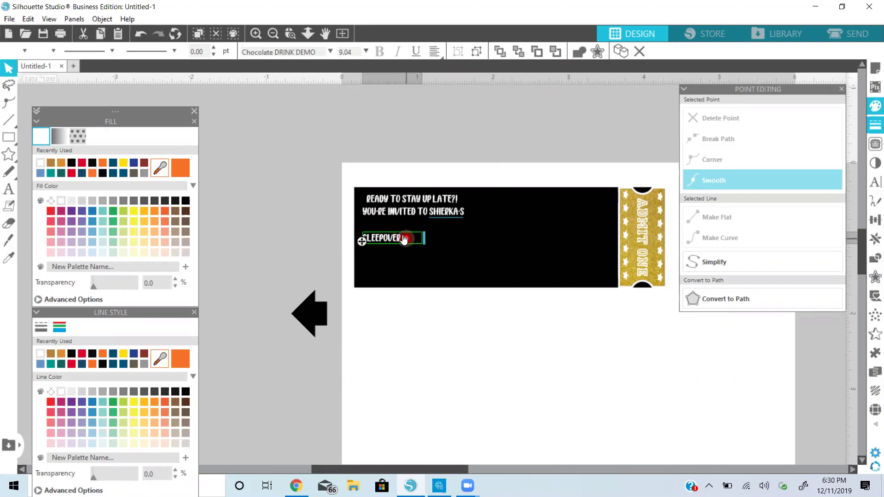
left_click_drag(405, 238, 258, 196)
Try the Empire Straight, Ebrima, Fluo Gums and Full Pack 2025 fonts on SLEEPOVER
left_click(272, 122)
left_click_drag(272, 122, 275, 122)
left_click_drag(460, 135, 443, 124)
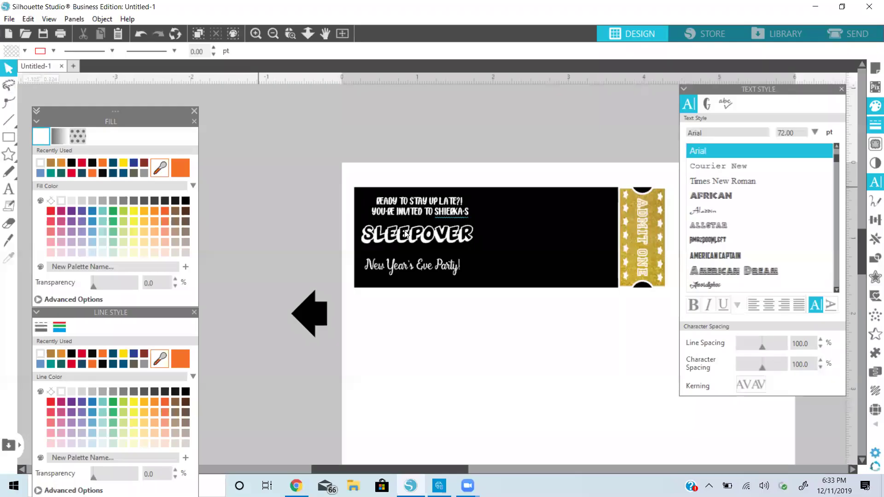
left_click(717, 204)
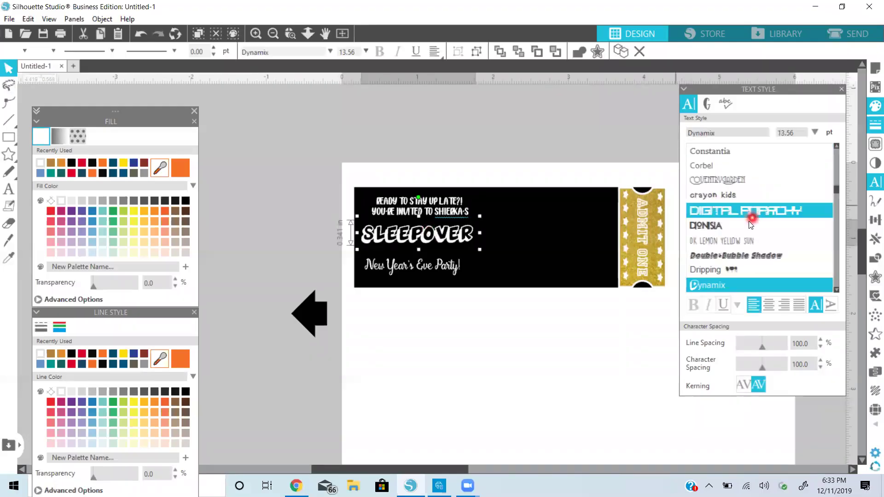
scroll(749, 221, "down", 5)
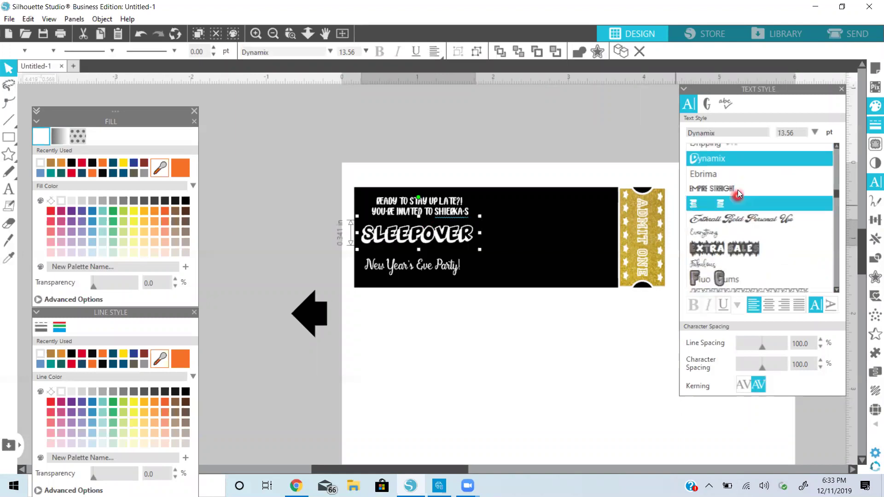
left_click(737, 189)
left_click(730, 177)
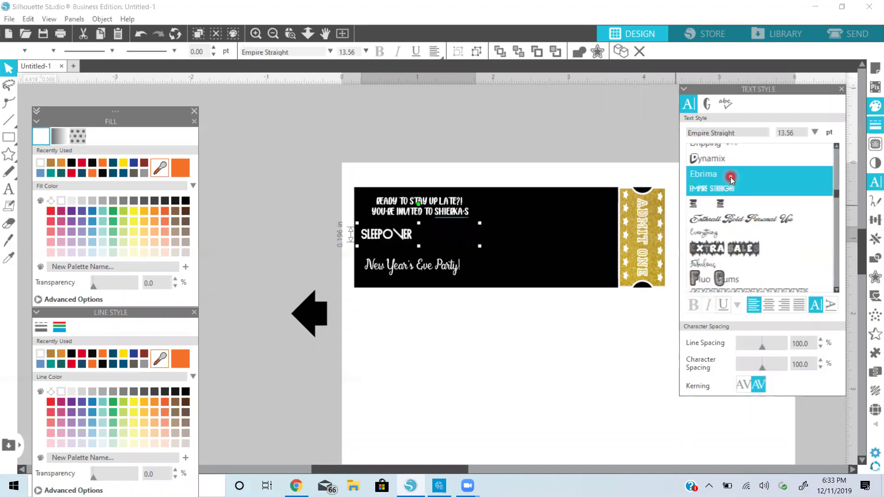
scroll(730, 177, "down", 3)
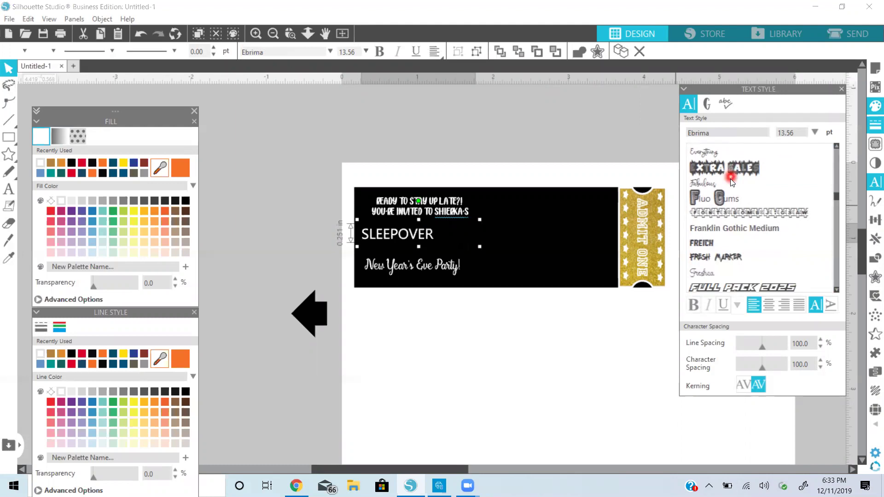
left_click(732, 199)
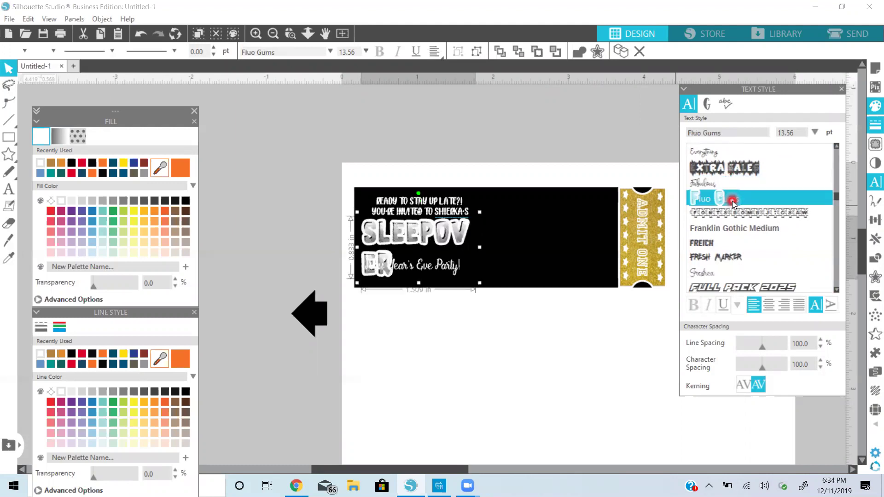
scroll(732, 201, "down", 5)
left_click(733, 206)
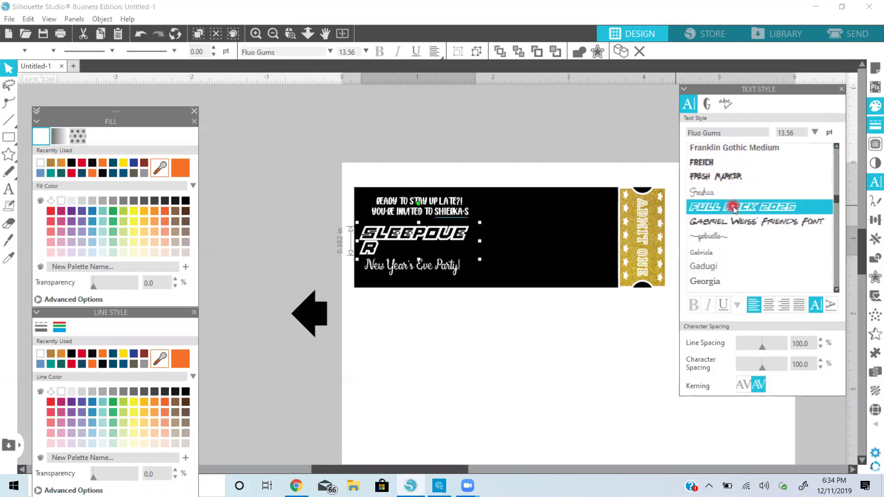
Try gabriella, Glitter Font and Gunmetal, then set SLEEPOVER in Impact
scroll(733, 206, "down", 2)
left_click(733, 206)
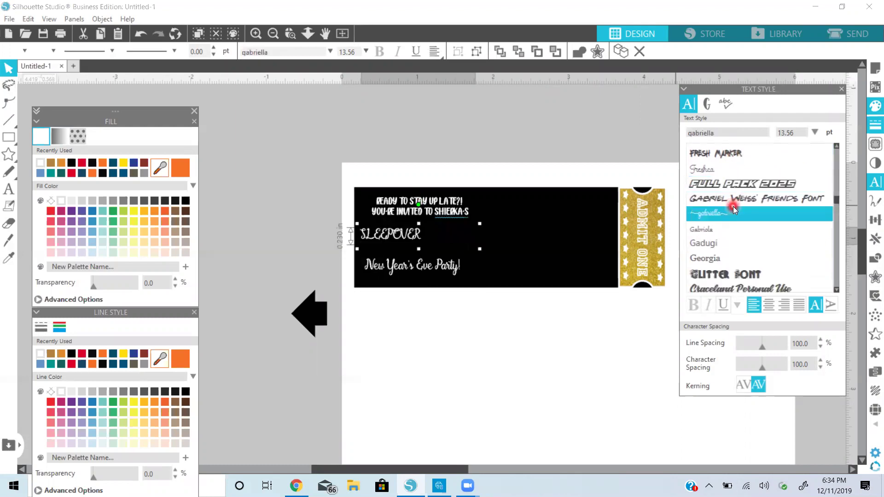
scroll(733, 206, "down", 4)
left_click(733, 215)
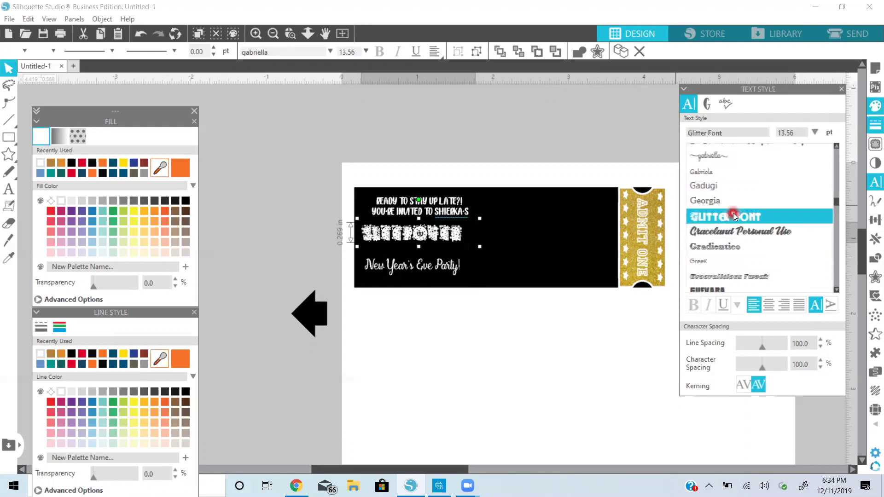
scroll(733, 212, "down", 8)
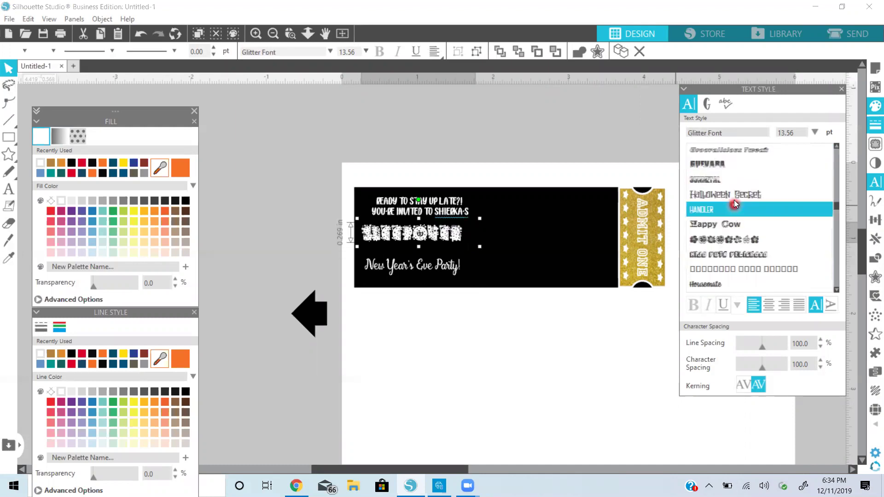
left_click(729, 179)
scroll(729, 184, "down", 3)
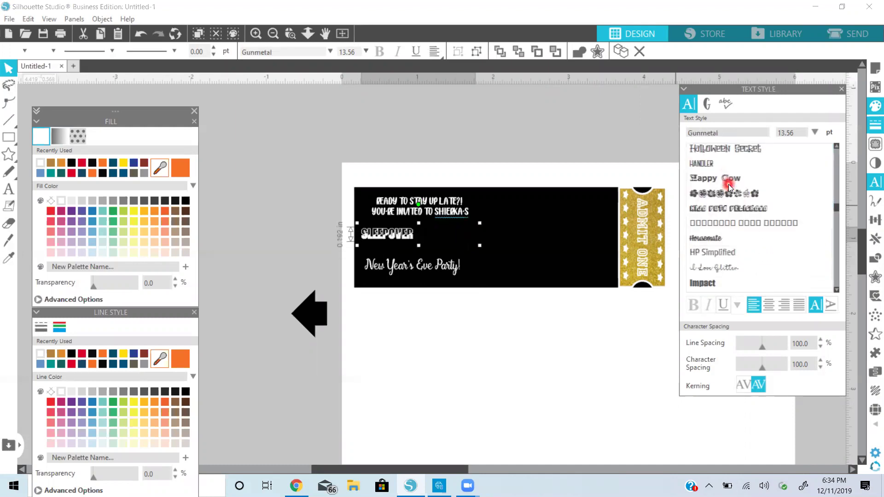
scroll(728, 184, "down", 2)
left_click(729, 184)
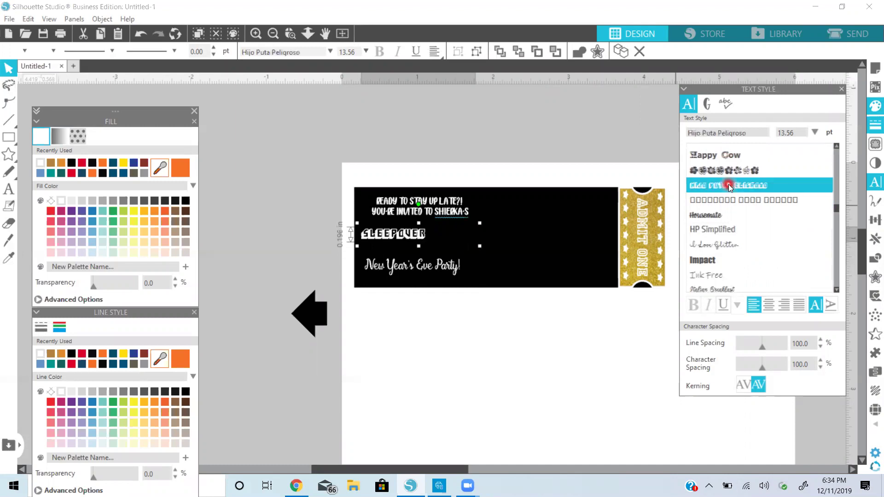
scroll(731, 243, "down", 4)
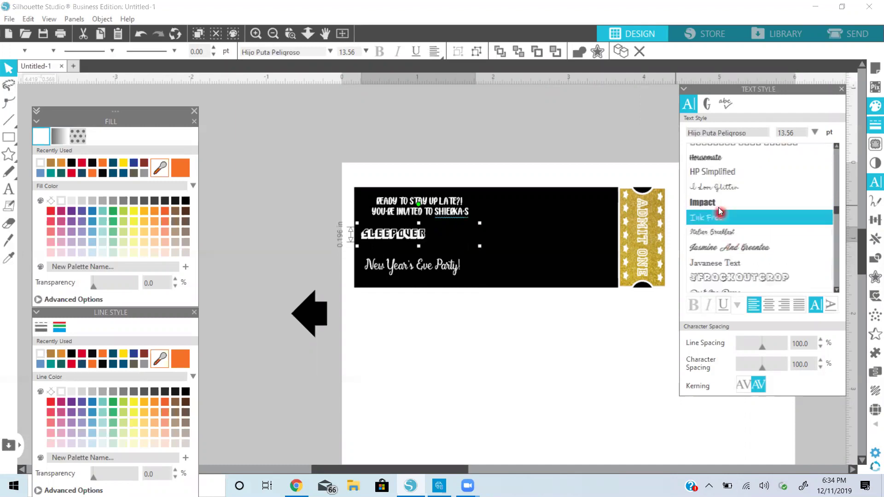
left_click(717, 205)
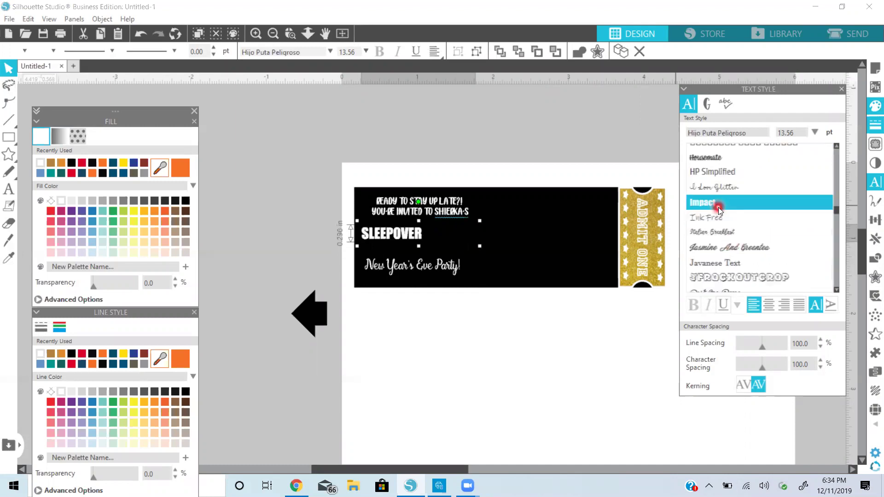
Fit SLEEPOVER's text box to the word and enlarge it to 26.20 pt
double_click(421, 239)
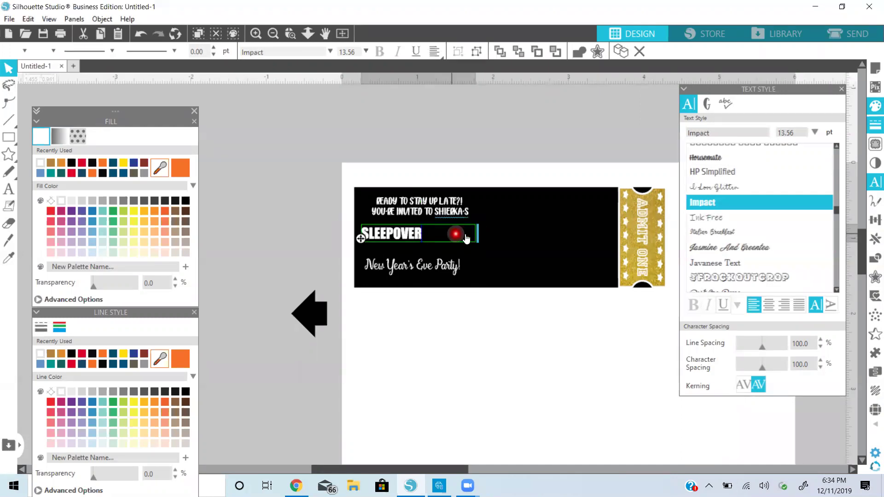
left_click_drag(477, 236, 423, 234)
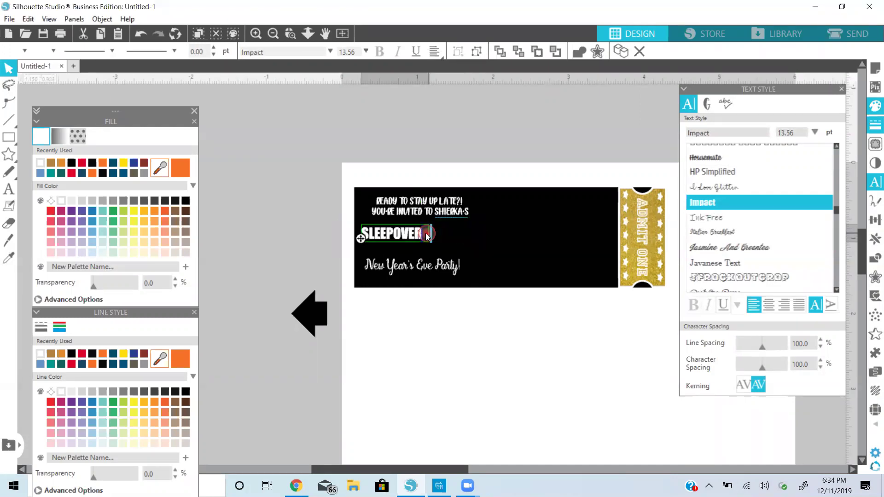
left_click(296, 234)
left_click(421, 237)
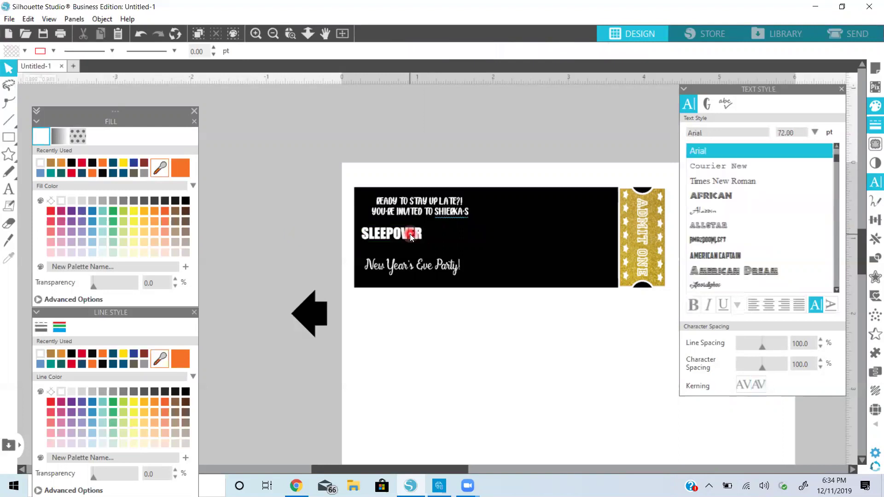
left_click(430, 248)
left_click_drag(431, 248, 469, 234)
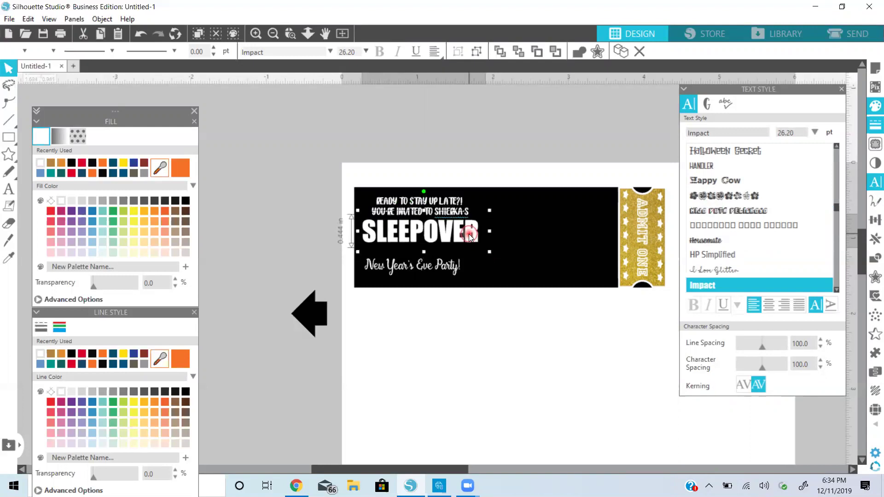
Enlarge SLEEPOVER and fill it with the gold glitter pattern
left_click_drag(469, 234, 470, 237)
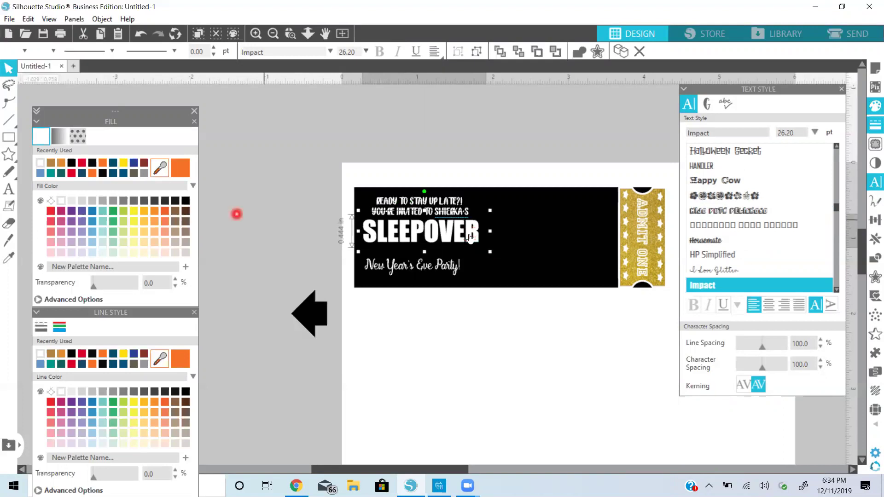
left_click(77, 136)
scroll(119, 244, "down", 2)
left_click(119, 244)
scroll(119, 244, "down", 10)
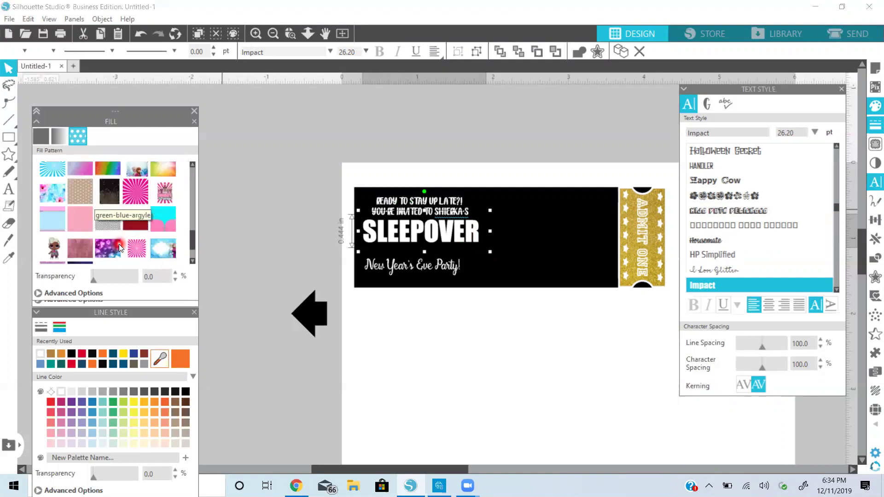
scroll(119, 244, "down", 3)
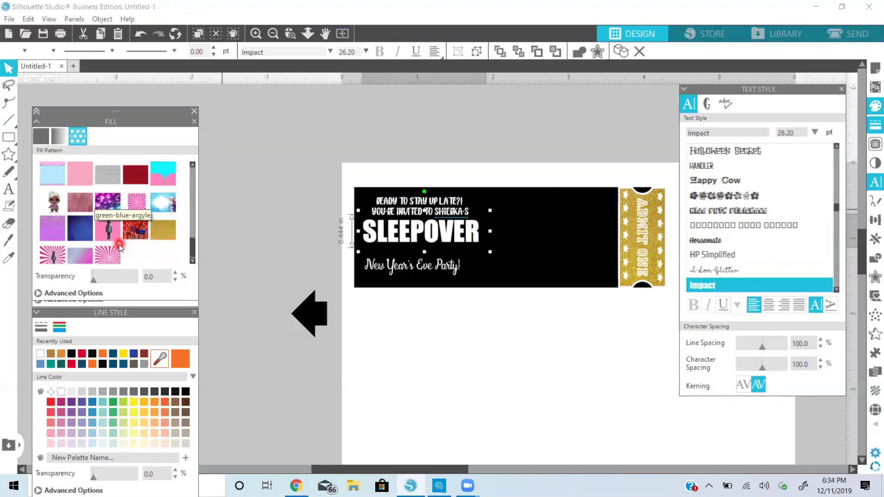
left_click(164, 228)
Give SLEEPOVER a gold outline sampled from its own glitter fill
left_click(103, 370)
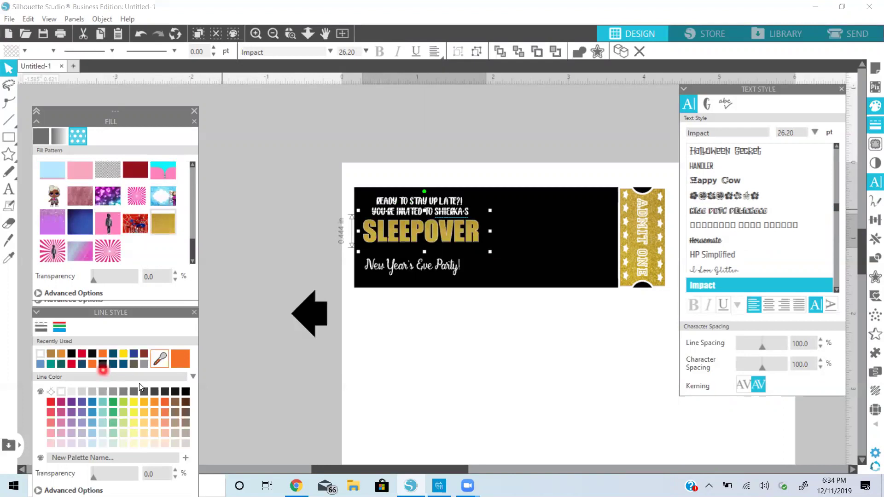
left_click(49, 391)
left_click(168, 364)
left_click(417, 229)
left_click(438, 271)
left_click(428, 268)
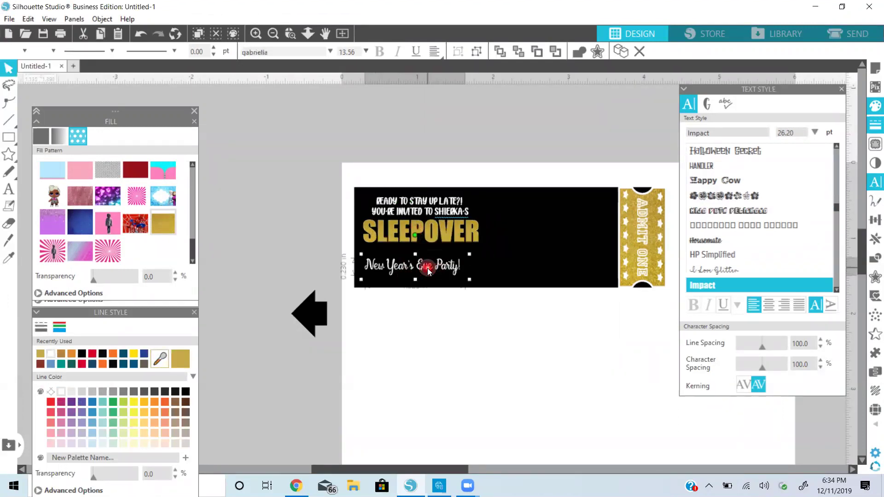
Raise the party line under SLEEPOVER and group it with SLEEPOVER and the headline
left_click_drag(428, 271, 436, 257)
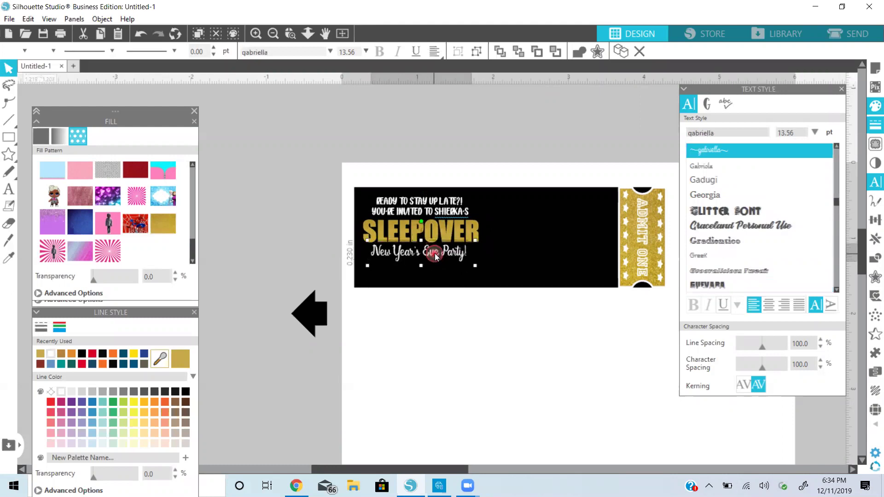
left_click(436, 257)
left_click(440, 236, "shift")
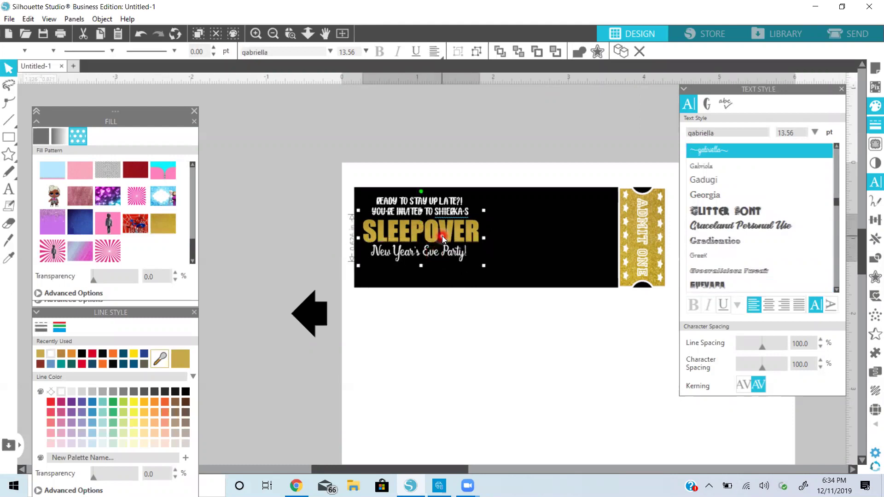
left_click(444, 204, "shift")
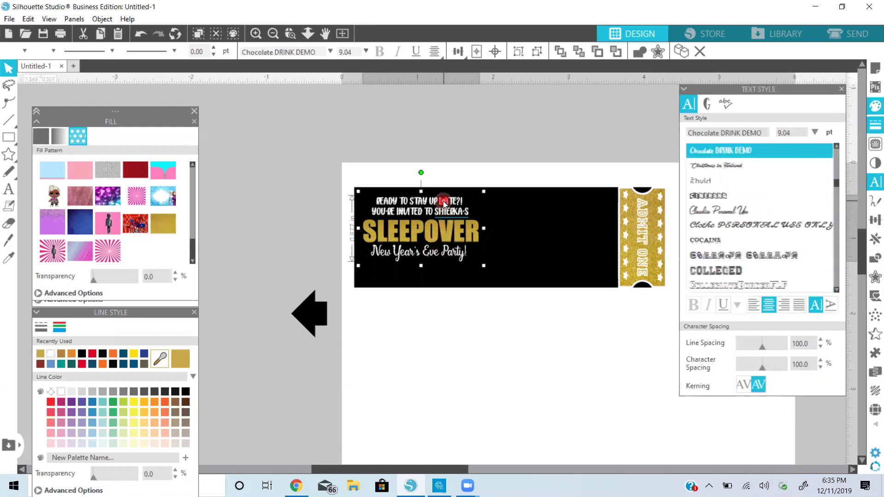
right_click(444, 204)
left_click(477, 312)
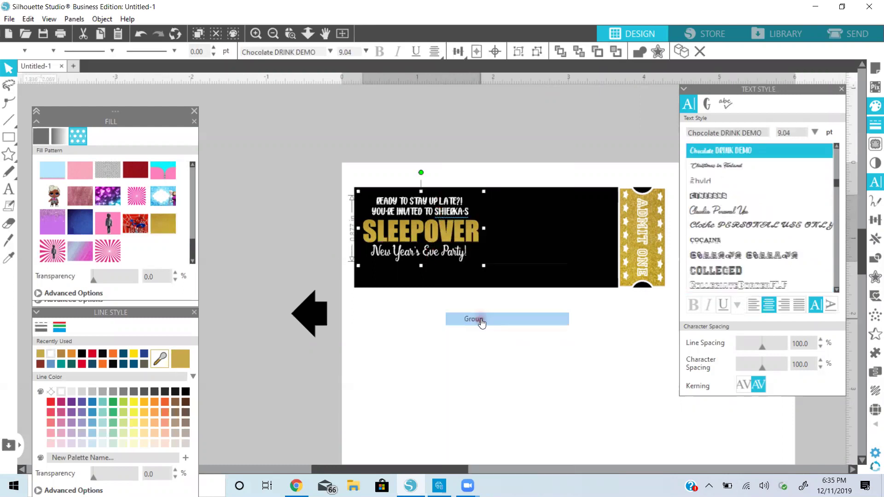
Shift the text group slightly lower, then ungroup it
left_click_drag(454, 234, 449, 242)
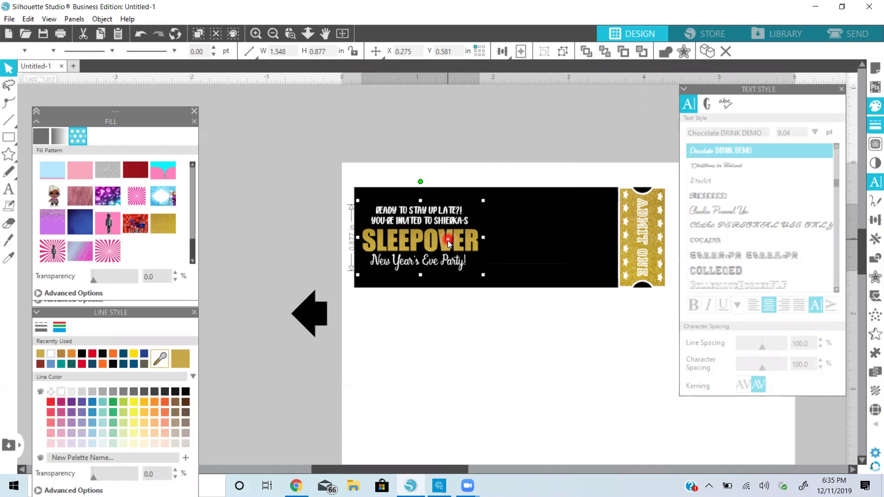
right_click(448, 242)
left_click(484, 336)
Move the New Year's Eve Party! line fully inside the black ticket
left_click(451, 266)
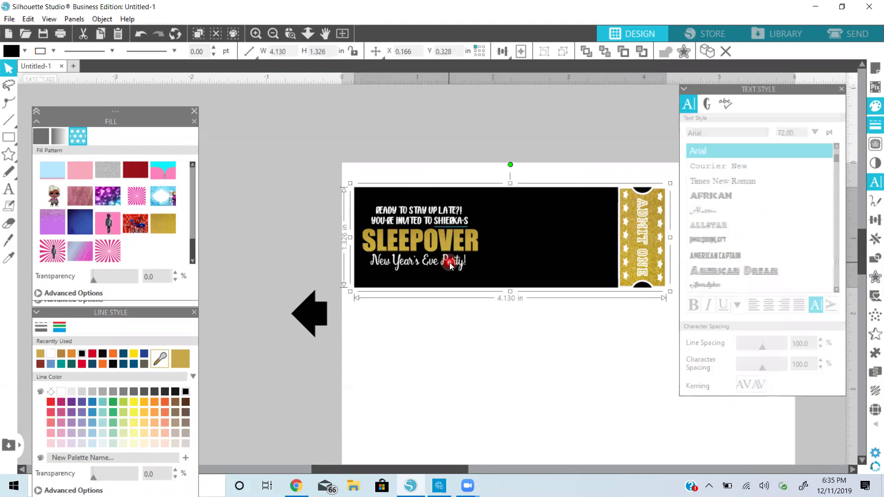
double_click(462, 269)
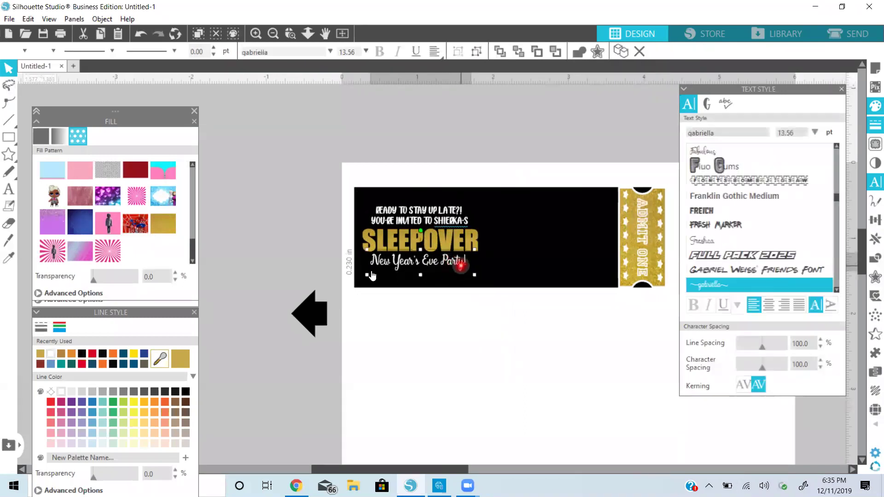
left_click_drag(367, 275, 343, 290)
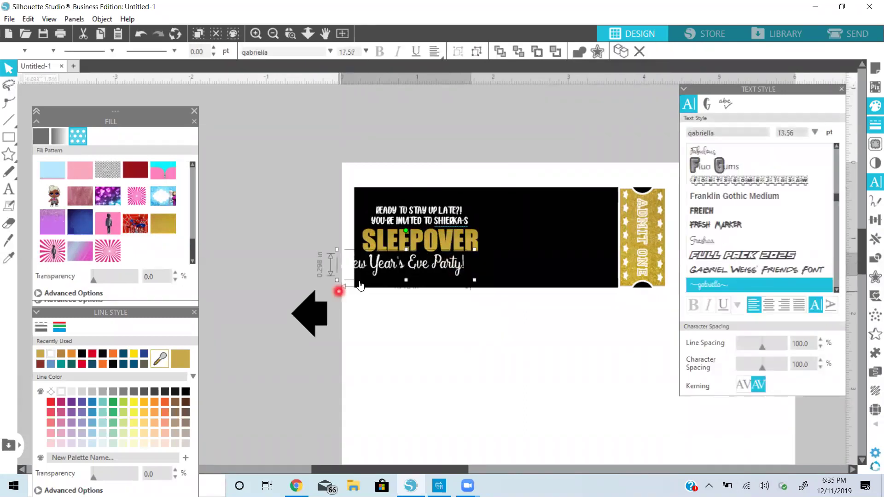
left_click(395, 268)
left_click(395, 268)
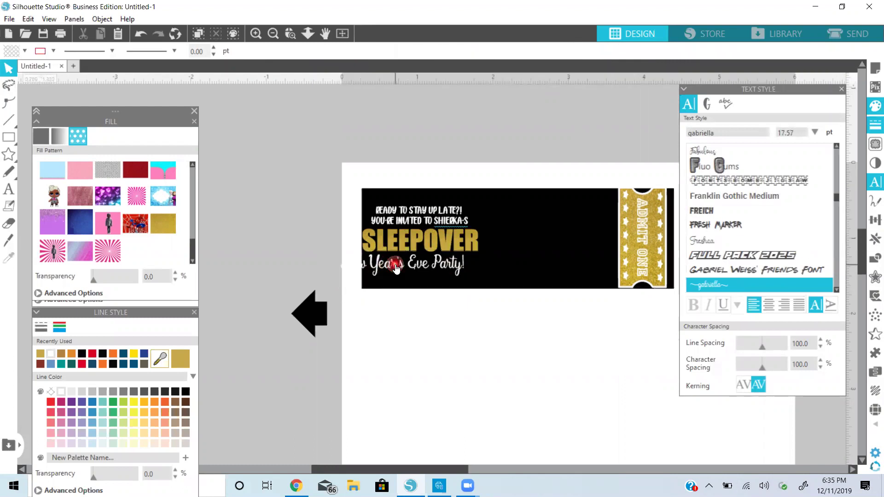
left_click(144, 38)
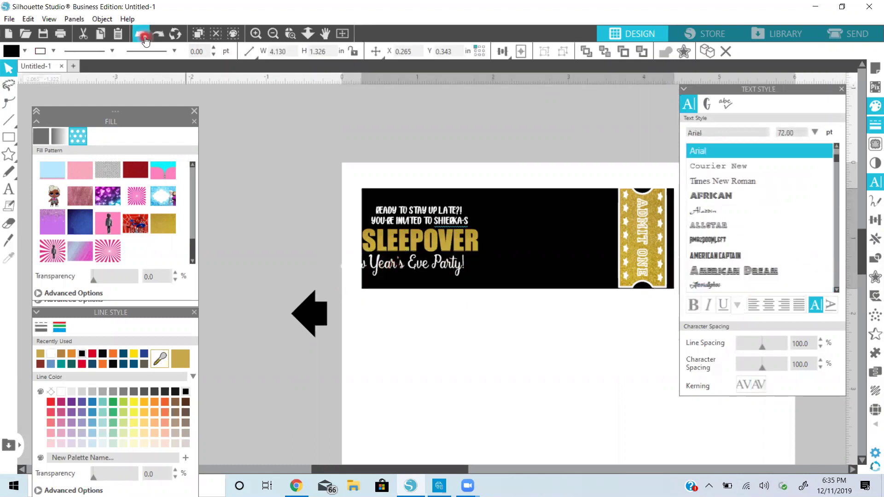
left_click(457, 264)
left_click_drag(459, 266, 491, 272)
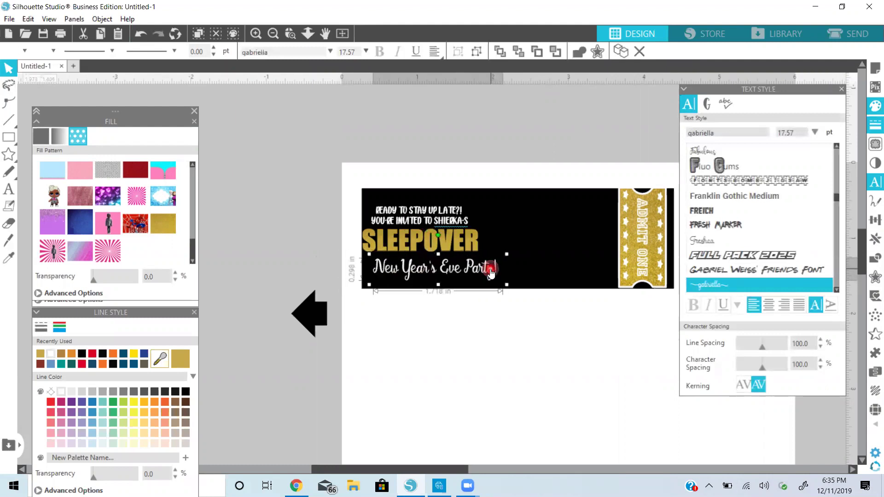
Shift the SLEEPOVER and headline block slightly right on the ticket
left_click(461, 241)
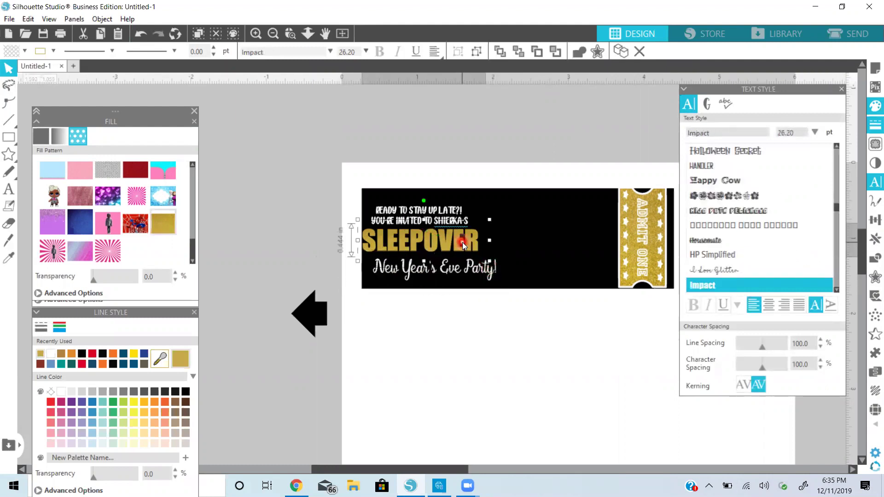
left_click(452, 220)
left_click_drag(449, 211, 464, 212)
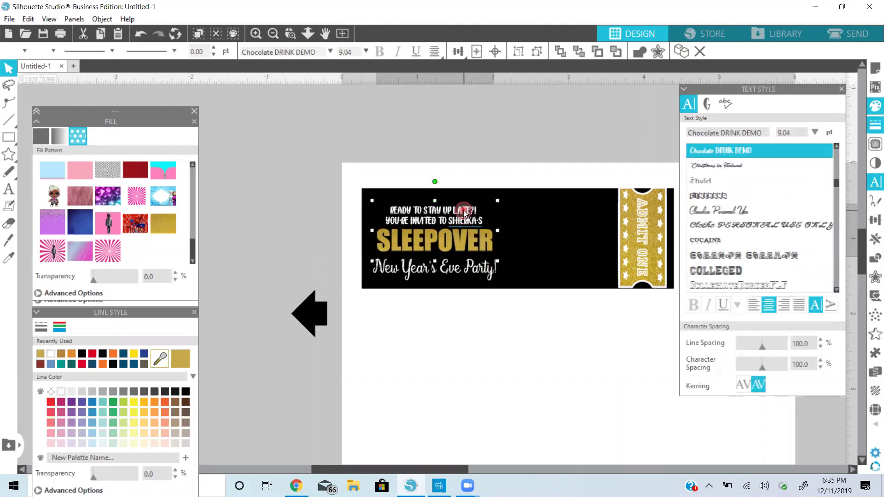
left_click(464, 213)
double_click(466, 270)
left_click(445, 275)
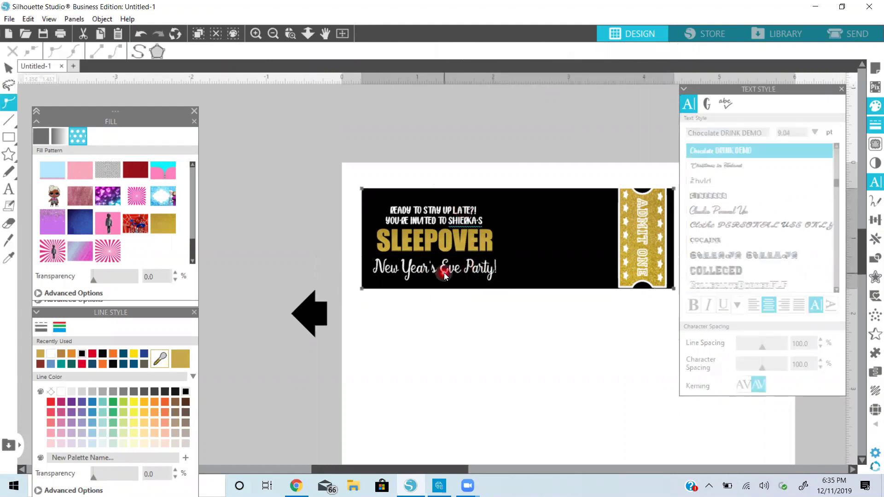
left_click(424, 327)
left_click(439, 266)
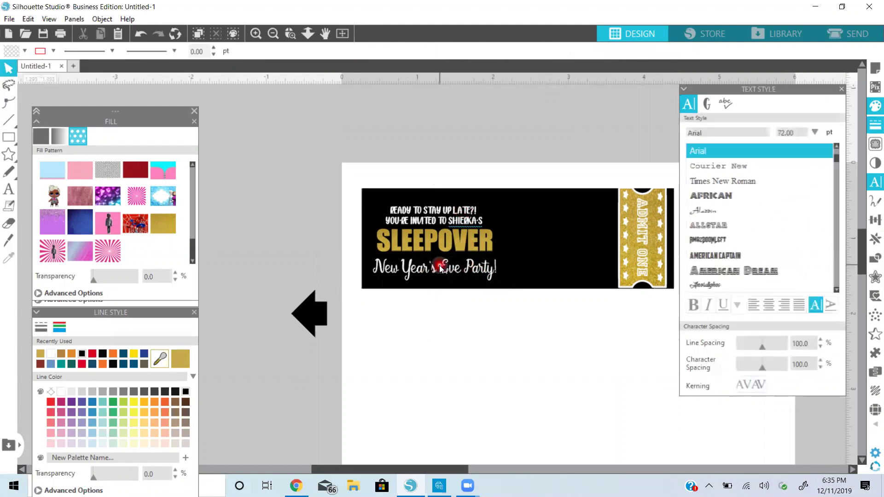
Nudge New Year's Eve Party! up and enlarge it to 1.908 in wide
left_click(423, 267)
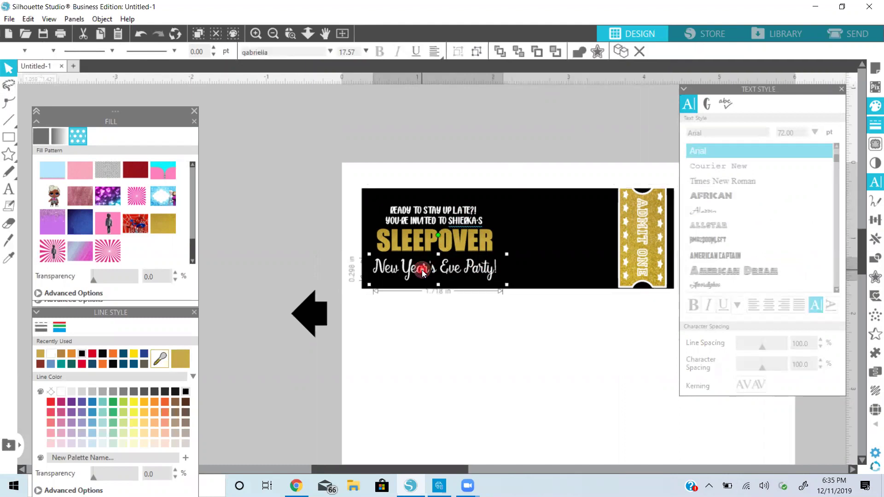
key("Up")
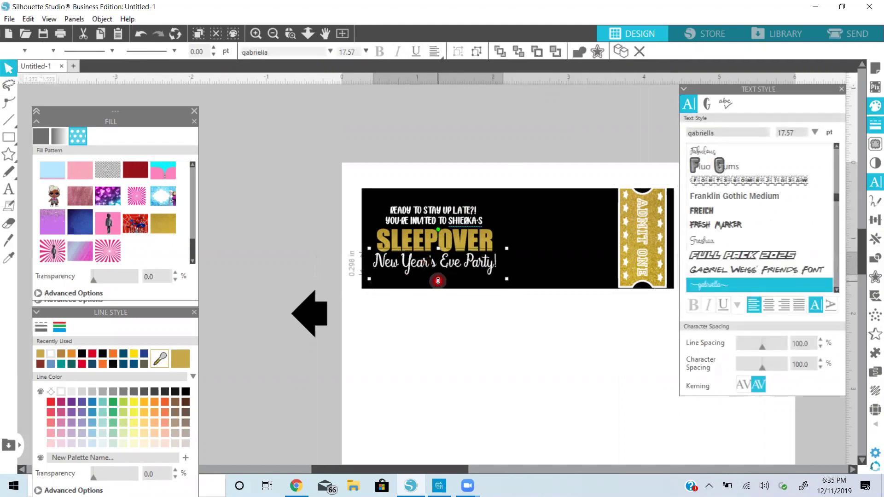
left_click_drag(437, 280, 440, 289)
Widen the New Year's Eve Party! line and give it a purple fill with a matching purple outline
left_click_drag(507, 267, 522, 267)
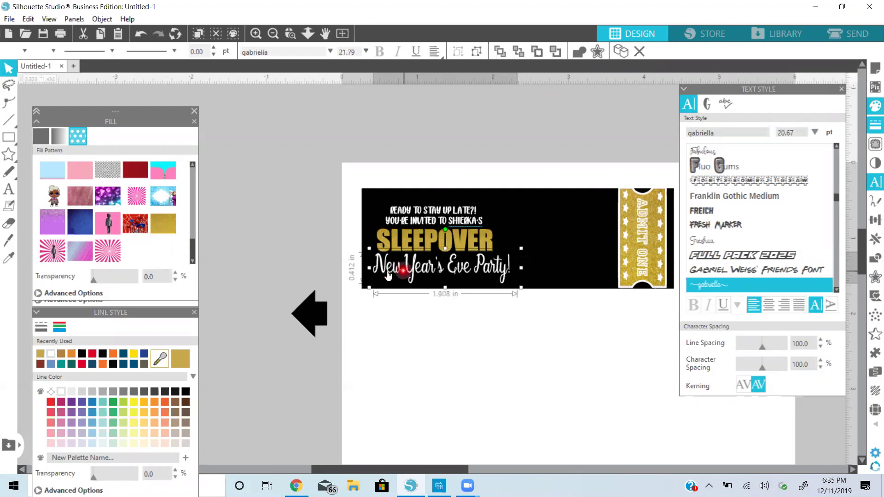
left_click_drag(368, 269, 367, 267)
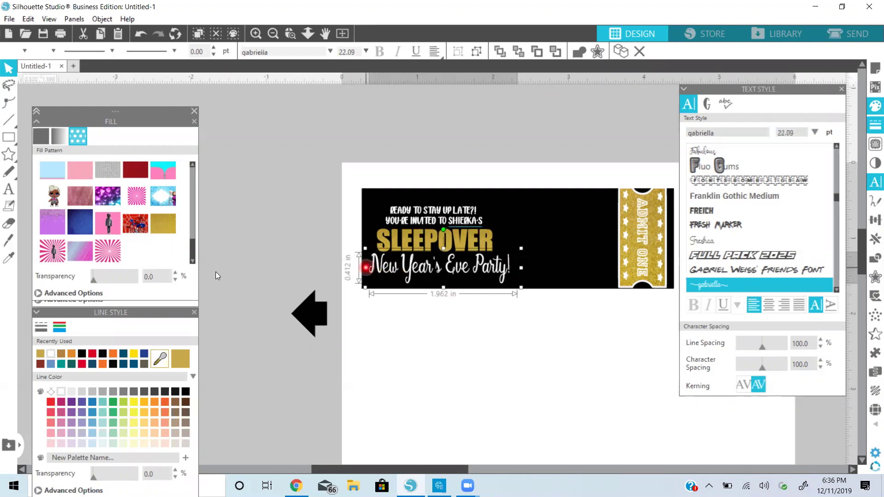
left_click(49, 227)
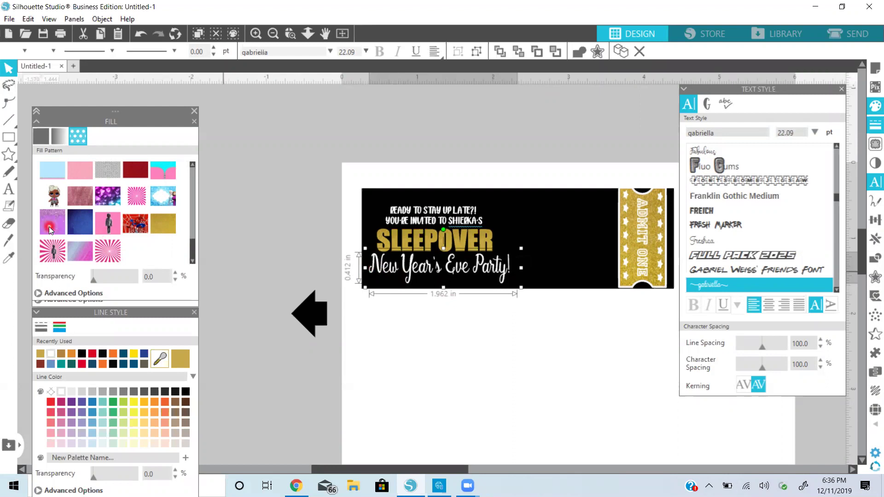
left_click(293, 284)
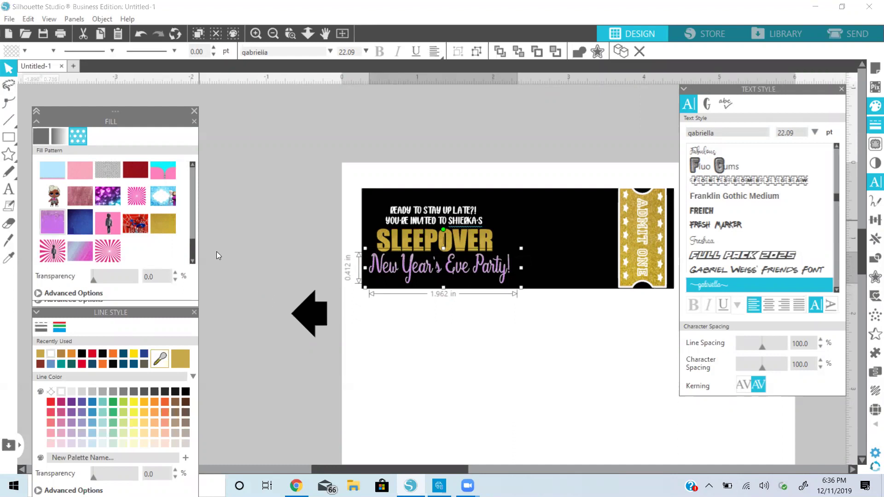
left_click(160, 359)
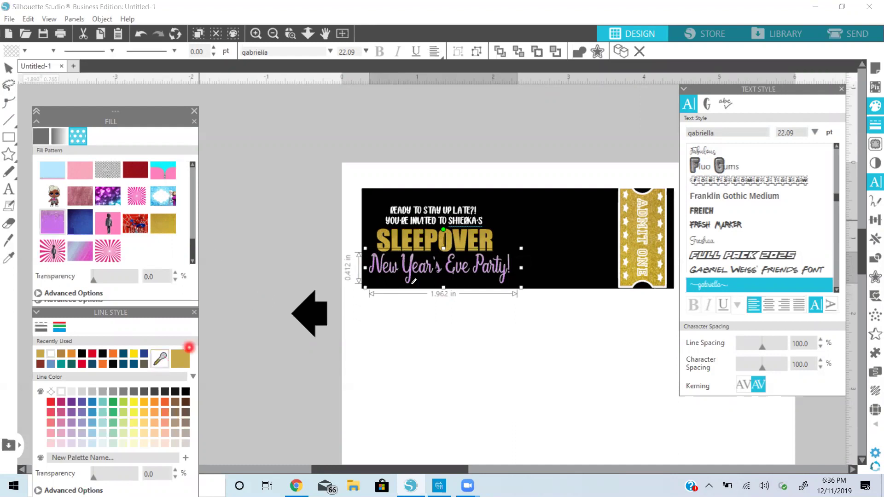
left_click(412, 272)
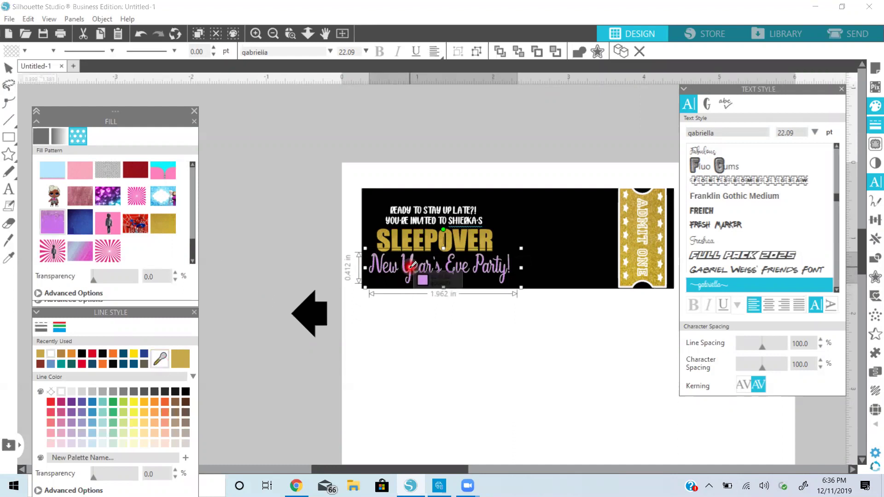
left_click(411, 266)
Select the invitation wording, SLEEPOVER and the New Year's Eve Party! line together
left_click(294, 253)
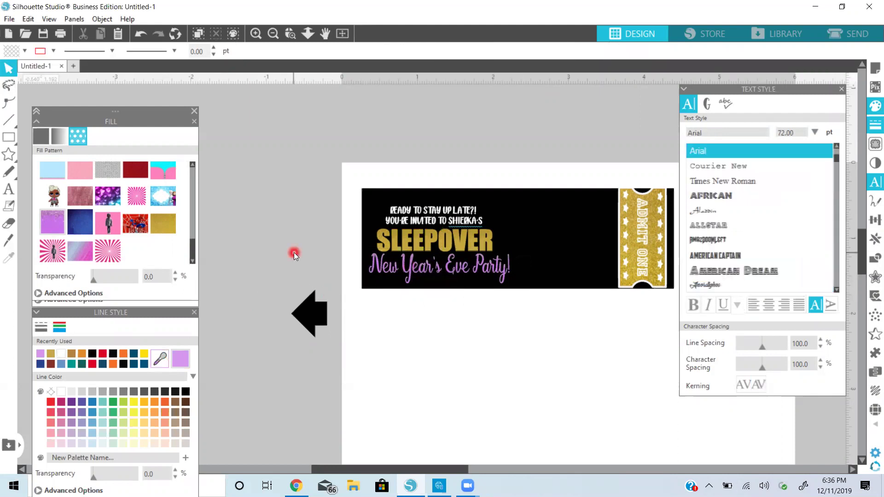
left_click(450, 215)
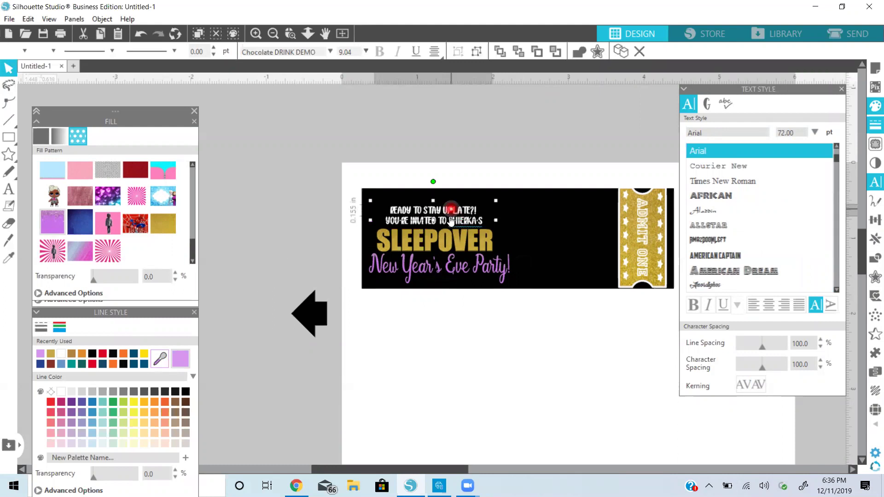
left_click(451, 221)
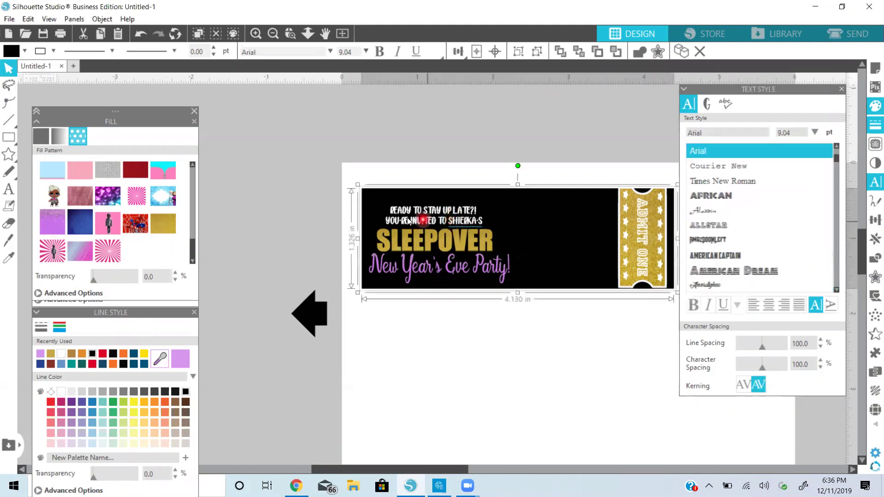
left_click(311, 242)
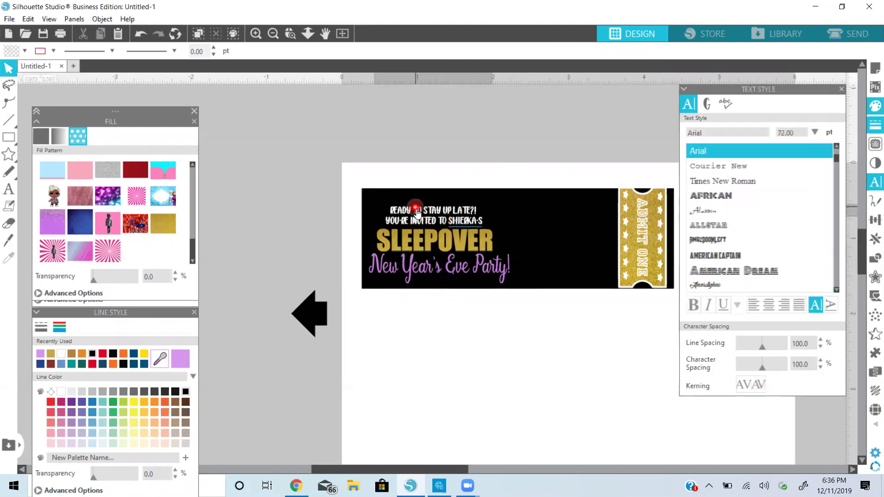
left_click(419, 218)
left_click(420, 230, "shift")
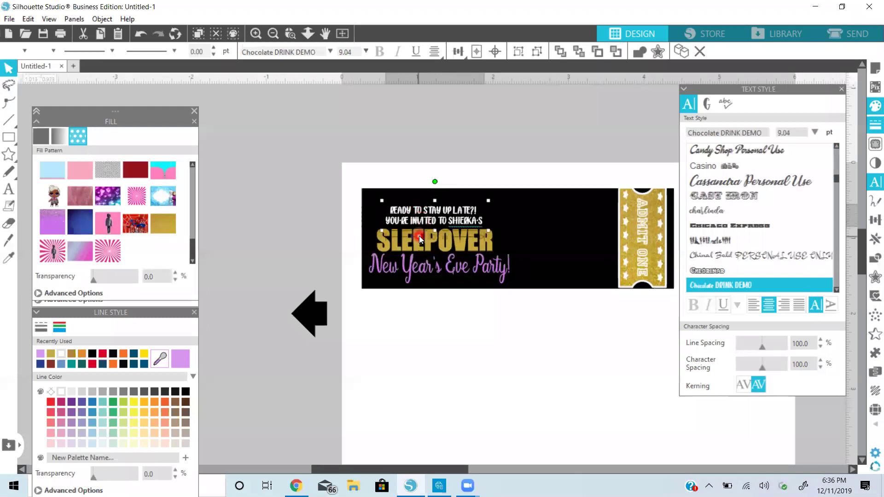
left_click(411, 272, "shift")
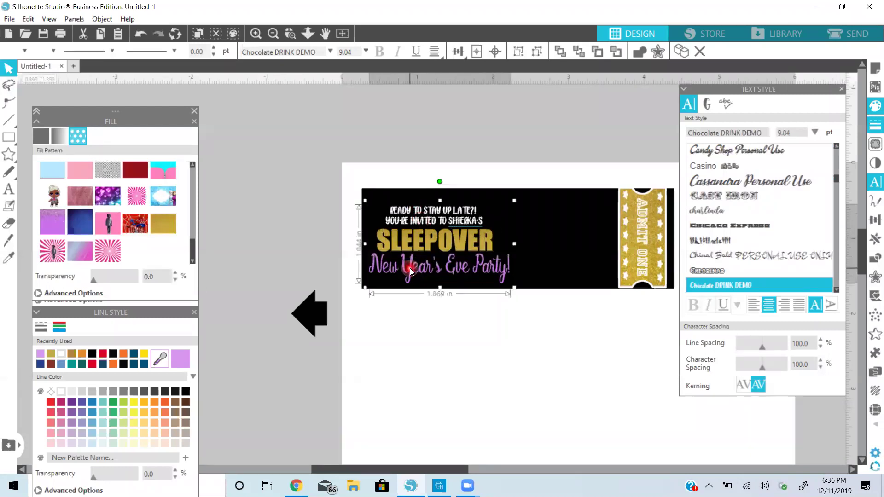
right_click(410, 268)
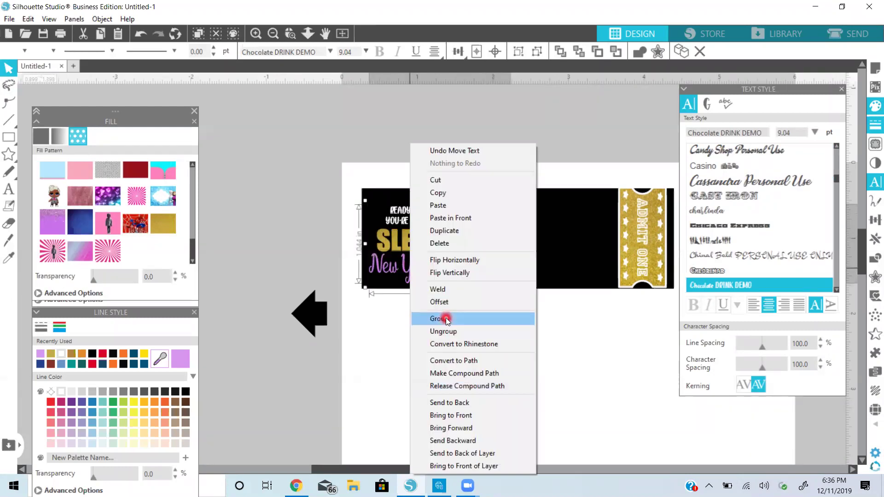
Group the three text objects into one 1.869 by 1.044 in group and reselect it to check
left_click(446, 318)
left_click(316, 271)
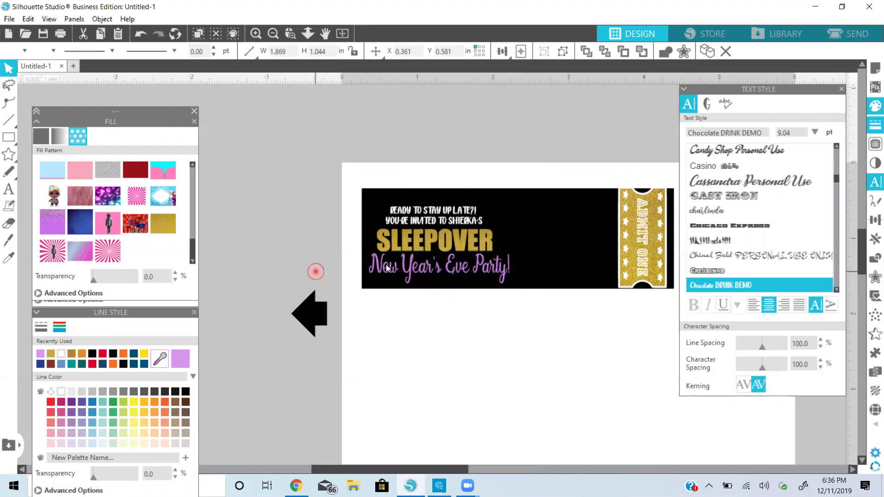
left_click(467, 247)
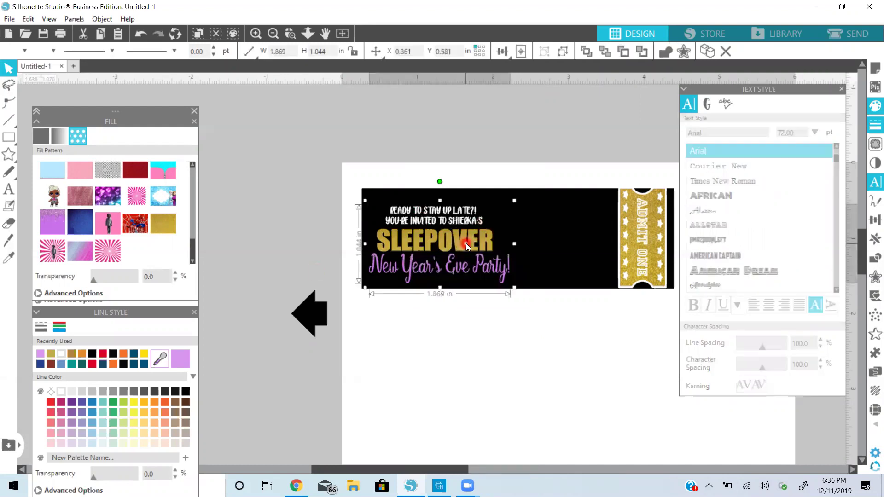
left_click(444, 425)
In Chrome, change the image search to 'star background no background'
key("alt+Tab")
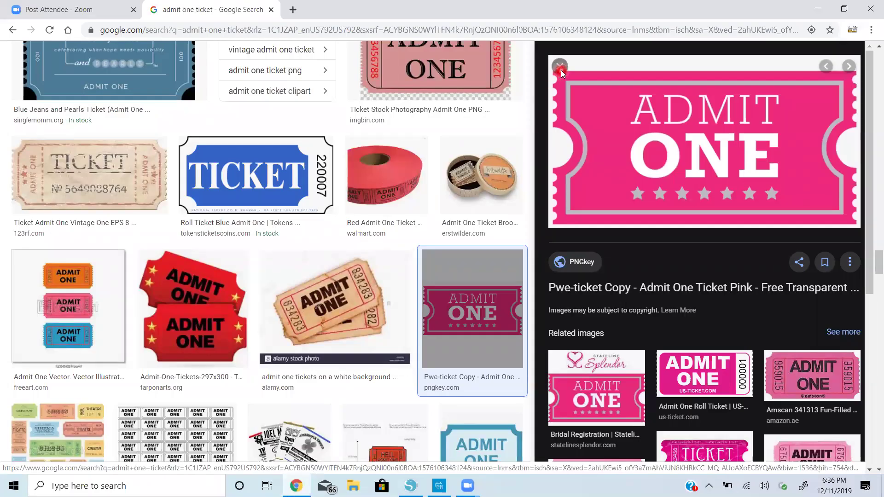
left_click(560, 70)
scroll(561, 70, "up", 10)
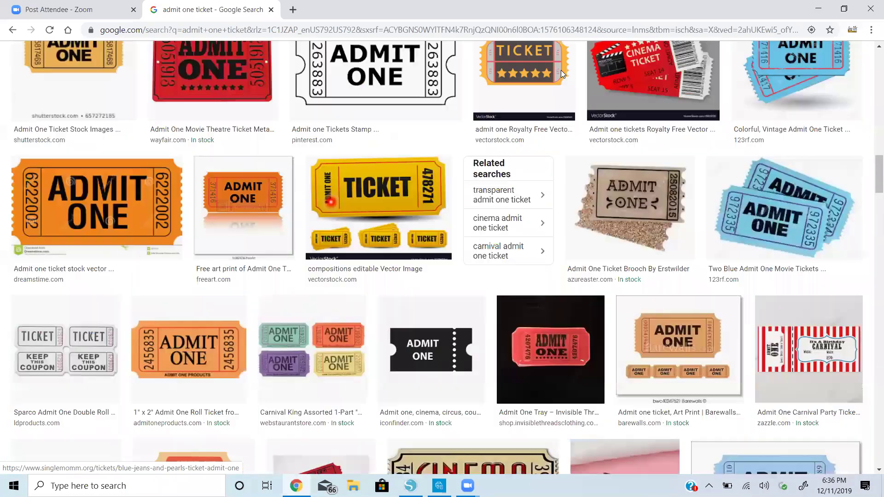
scroll(521, 103, "up", 15)
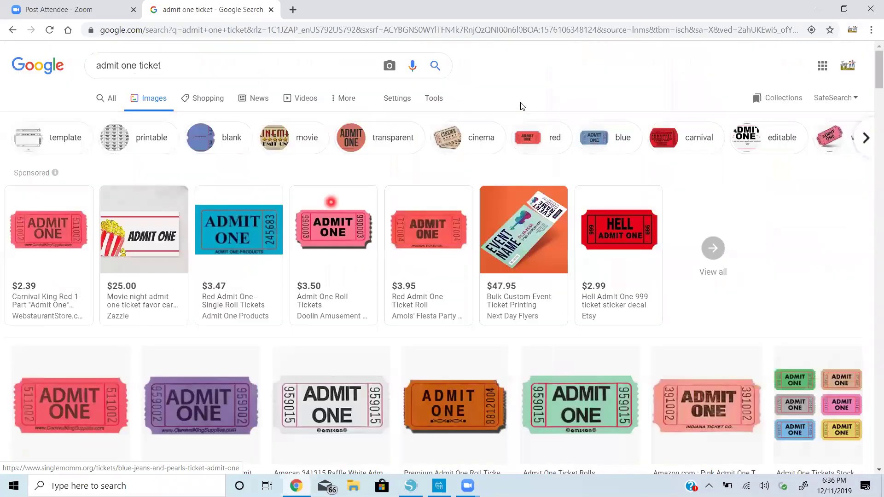
left_click_drag(153, 65, 168, 68)
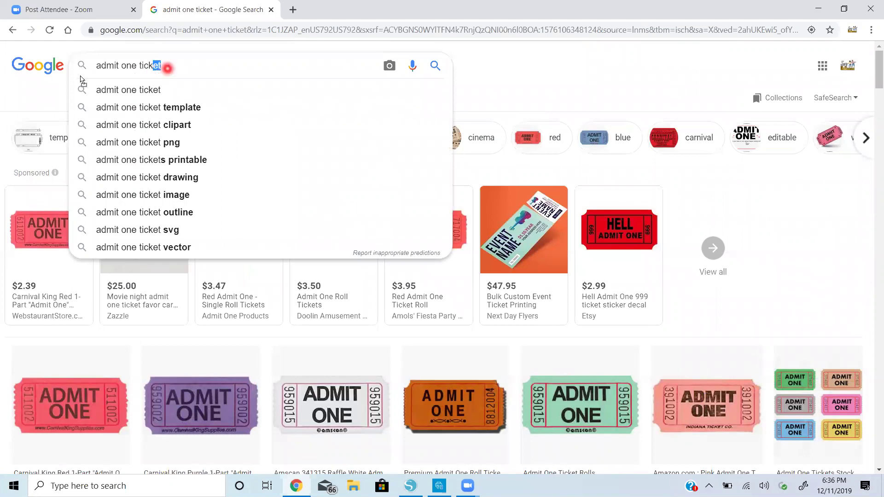
left_click(174, 68)
left_click_drag(174, 68, 95, 68)
type("star")
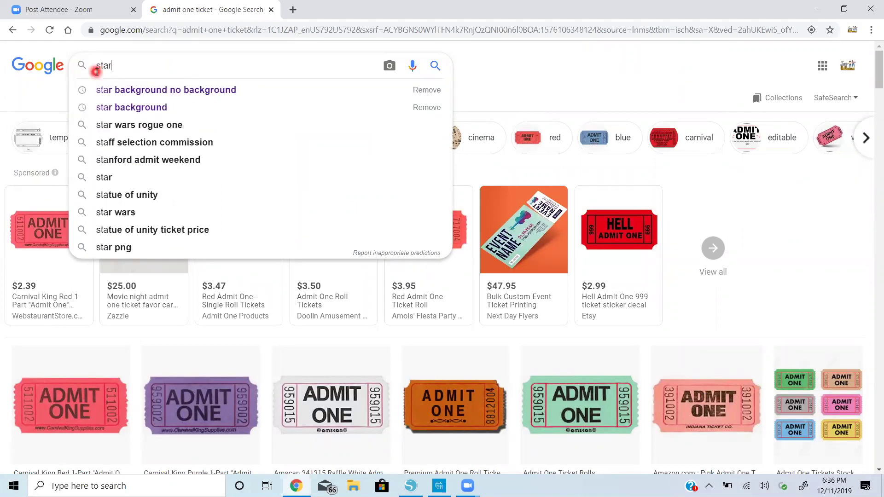
left_click(128, 91)
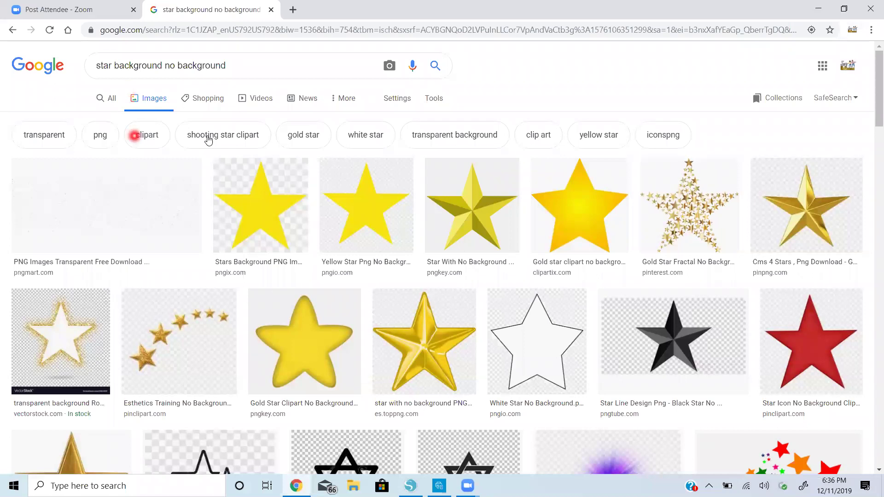
Scroll through the star image results looking for gold star confetti
scroll(398, 413, "down", 5)
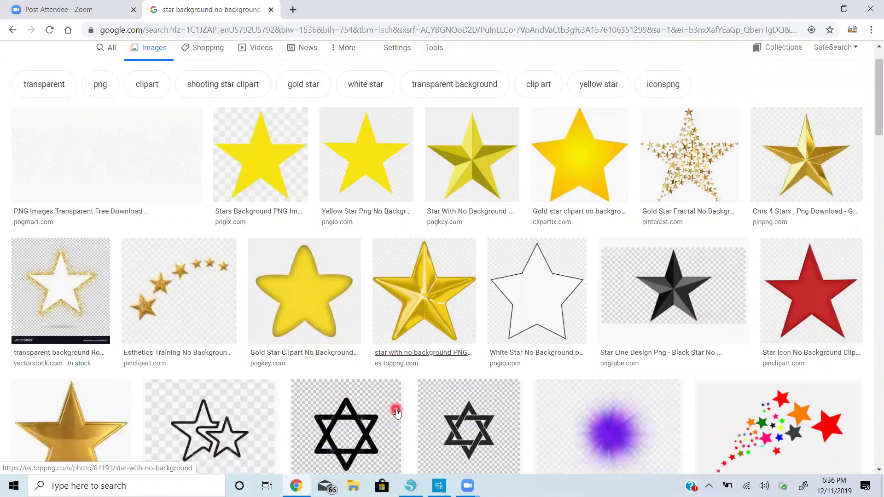
scroll(397, 413, "down", 11)
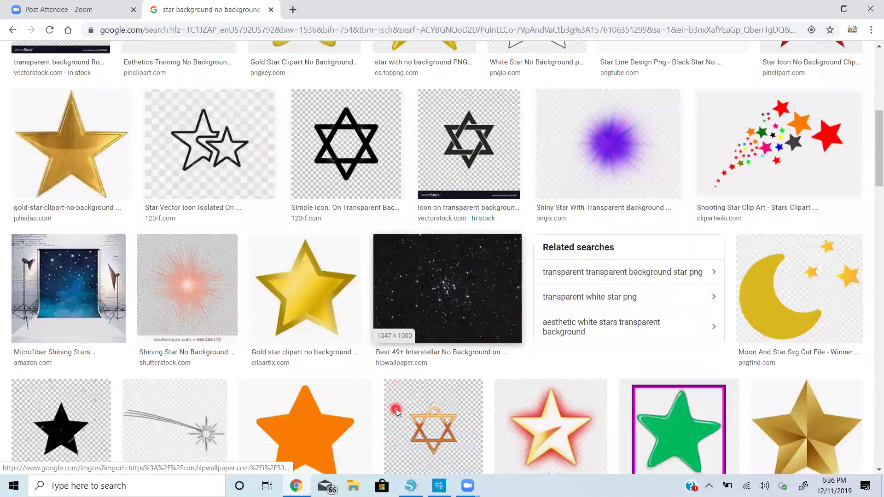
scroll(396, 413, "down", 11)
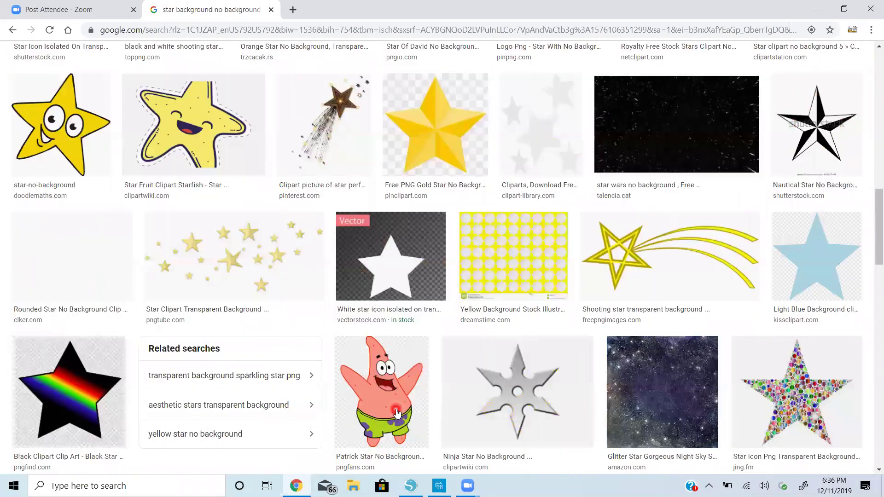
scroll(398, 414, "down", 14)
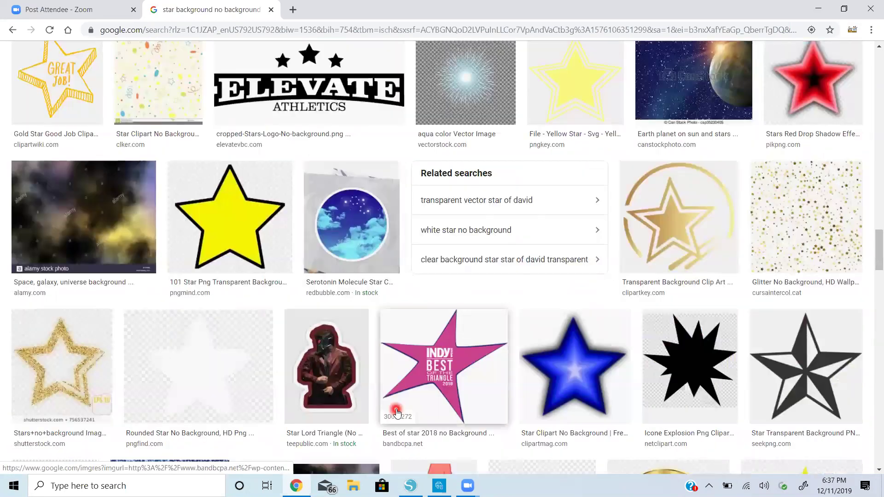
scroll(397, 411, "down", 10)
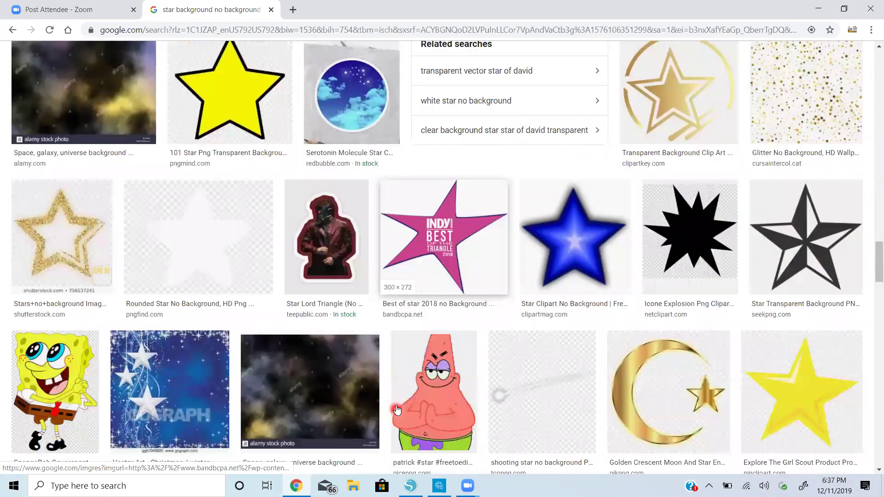
scroll(397, 409, "down", 8)
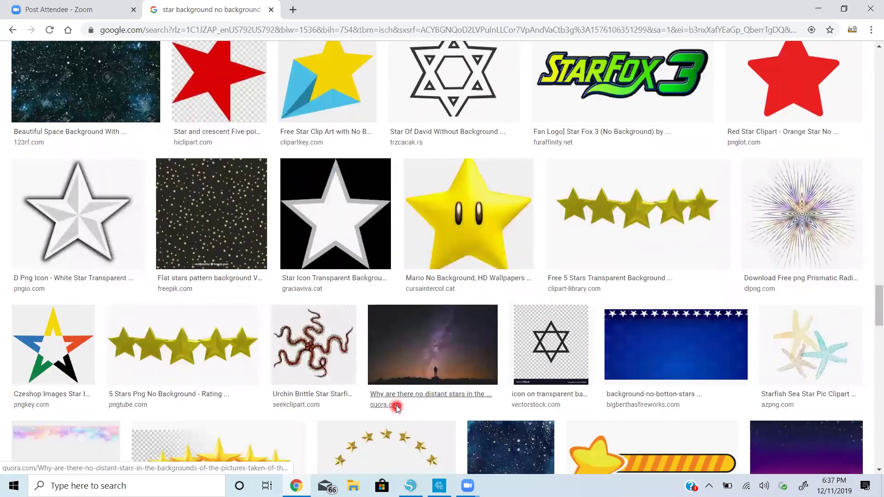
scroll(397, 408, "down", 10)
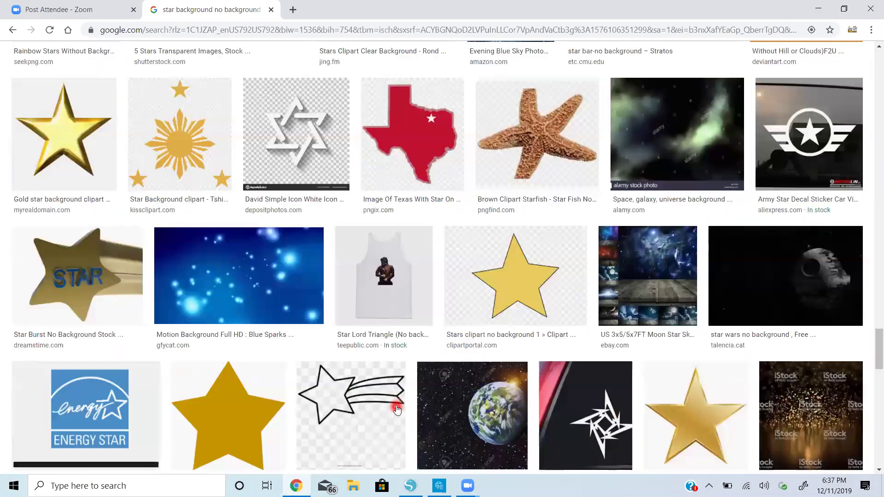
scroll(397, 409, "down", 4)
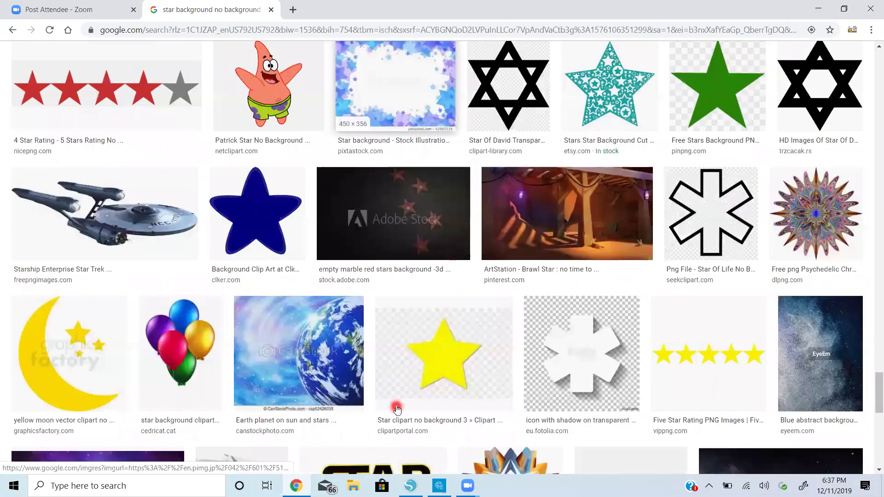
scroll(397, 409, "down", 8)
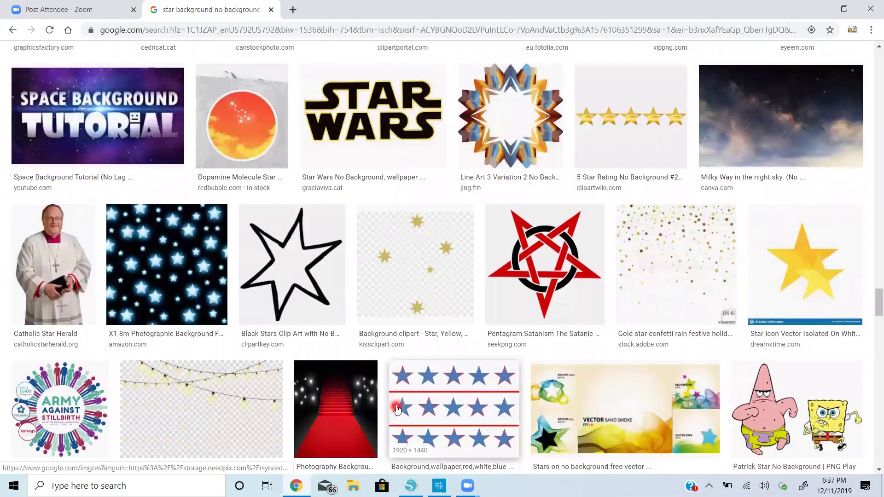
scroll(397, 408, "down", 5)
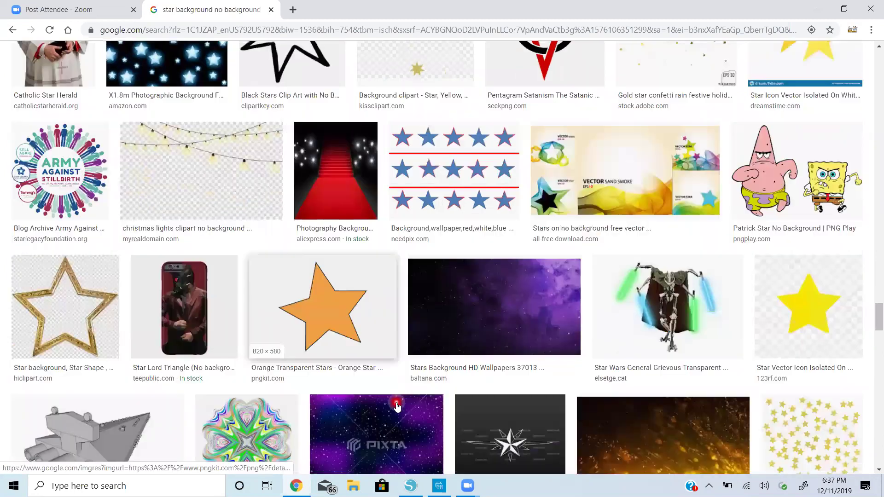
scroll(397, 407, "down", 5)
Open the gold foil stars confetti image from the Gold Star Clipart result and copy it
left_click(829, 198)
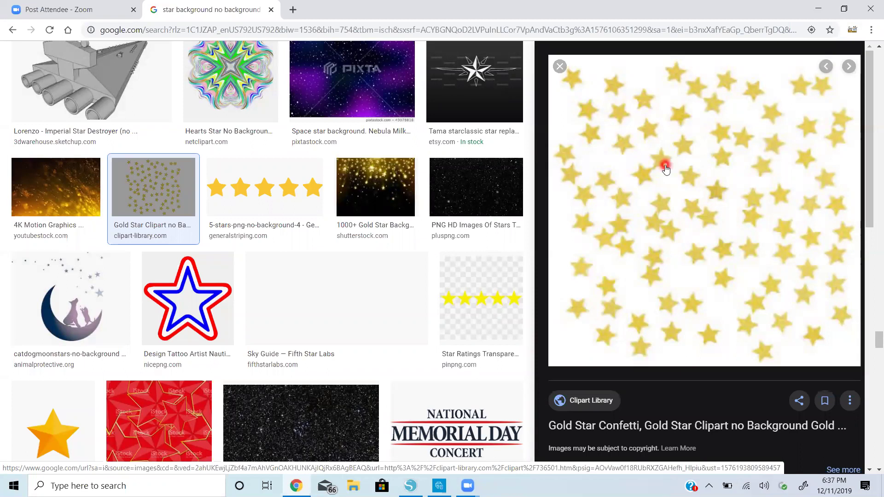
scroll(638, 281, "down", 6)
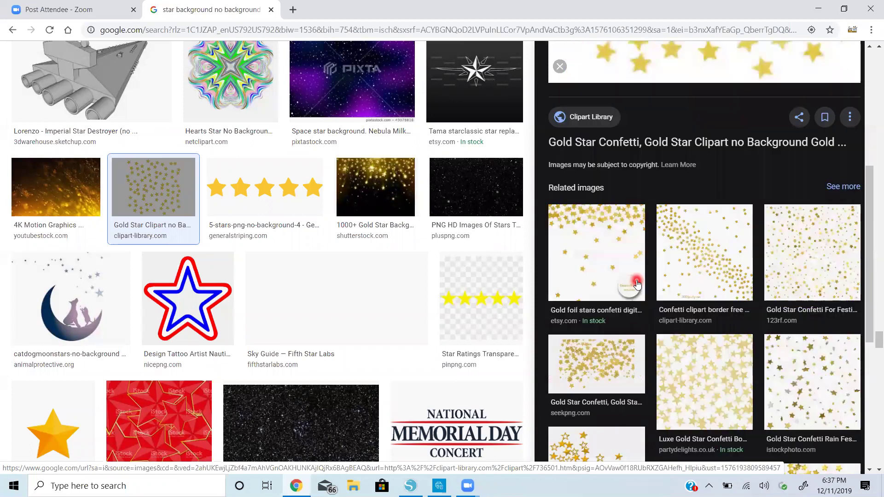
left_click(607, 240)
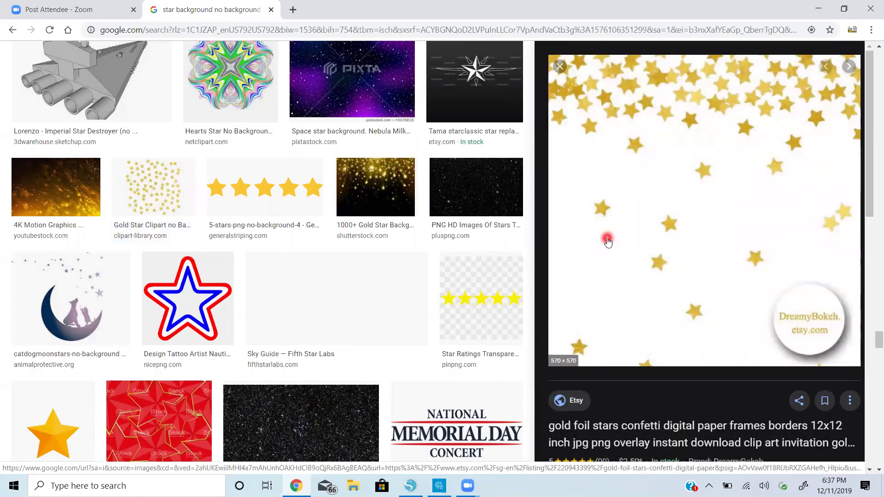
right_click(660, 142)
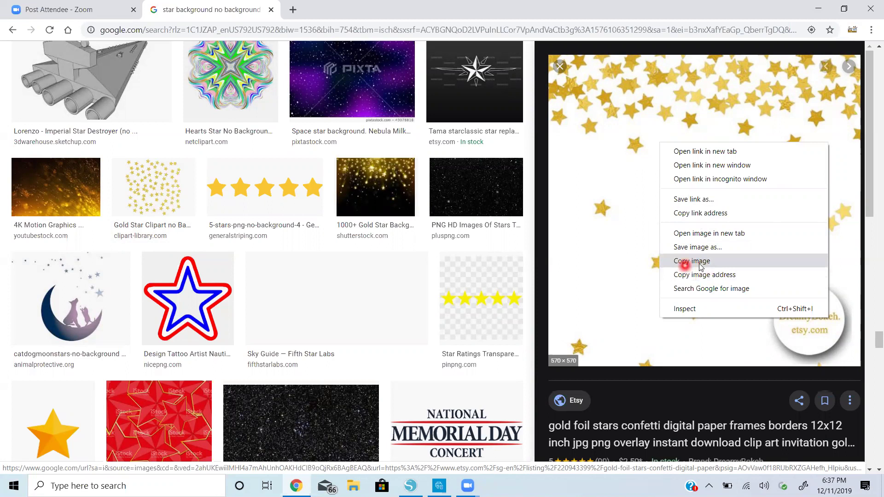
left_click(700, 267)
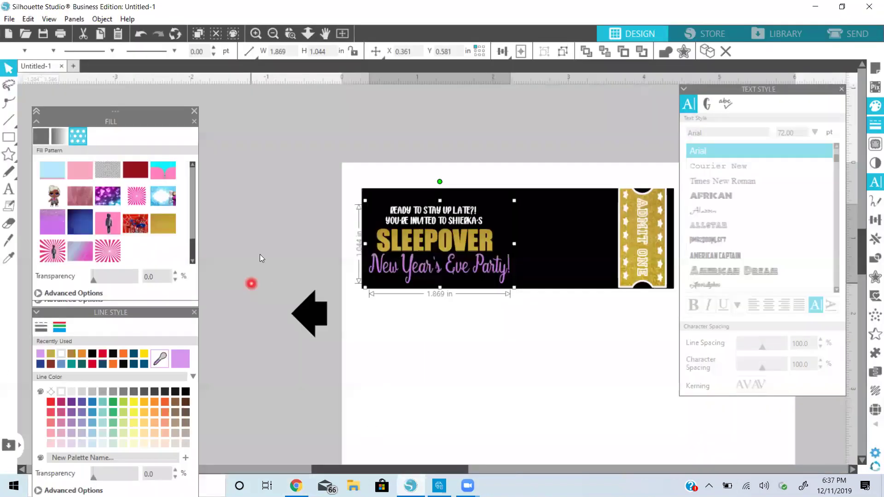
Paste the gold star confetti image in front on the Silhouette canvas
right_click(259, 255)
left_click(313, 310)
left_click(316, 322)
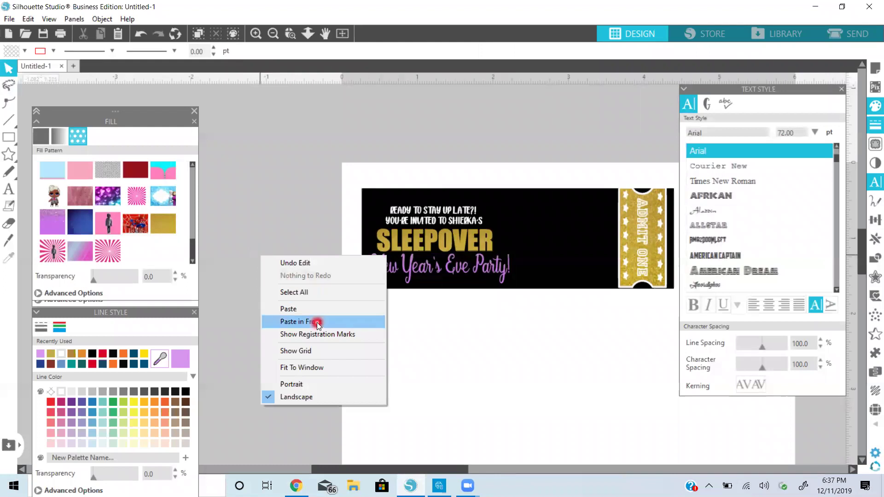
left_click_drag(488, 270, 534, 433)
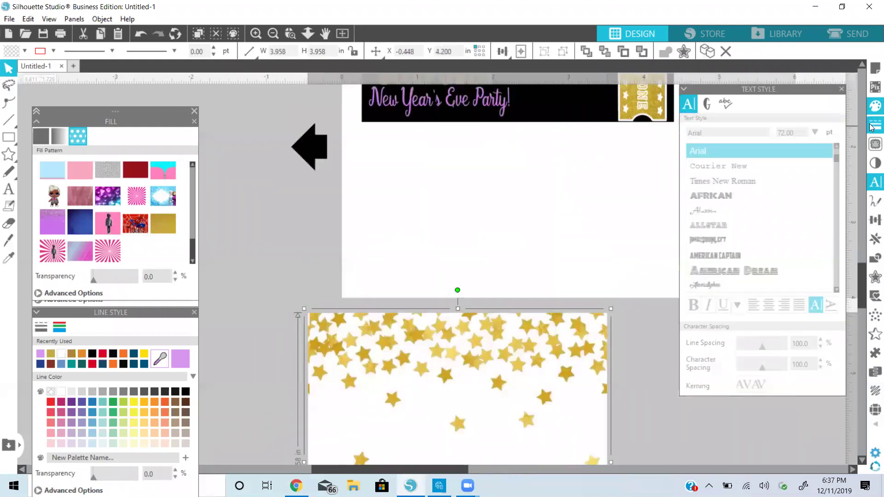
Trace the whole confetti image at an 89 threshold into star cut lines and move them onto the page
left_click(873, 145)
left_click(721, 137)
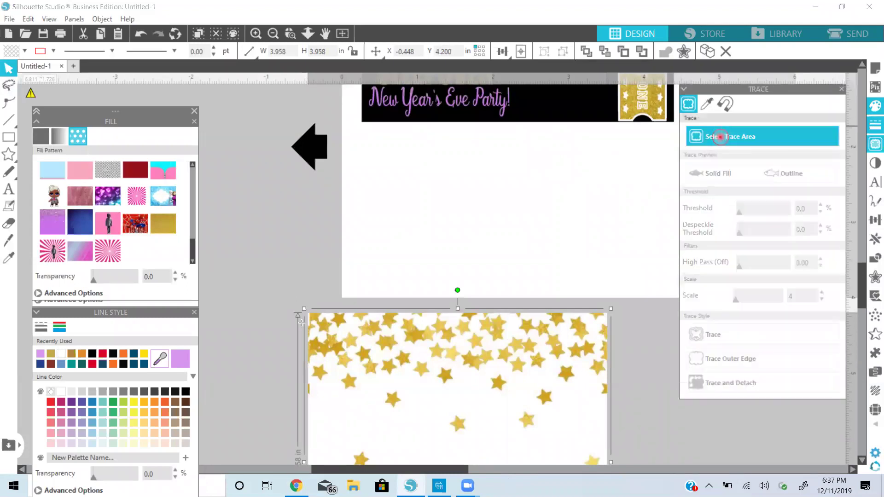
mouse_move(288, 294)
left_mouse_down()
mouse_move(571, 370)
mouse_move(627, 447)
left_mouse_up()
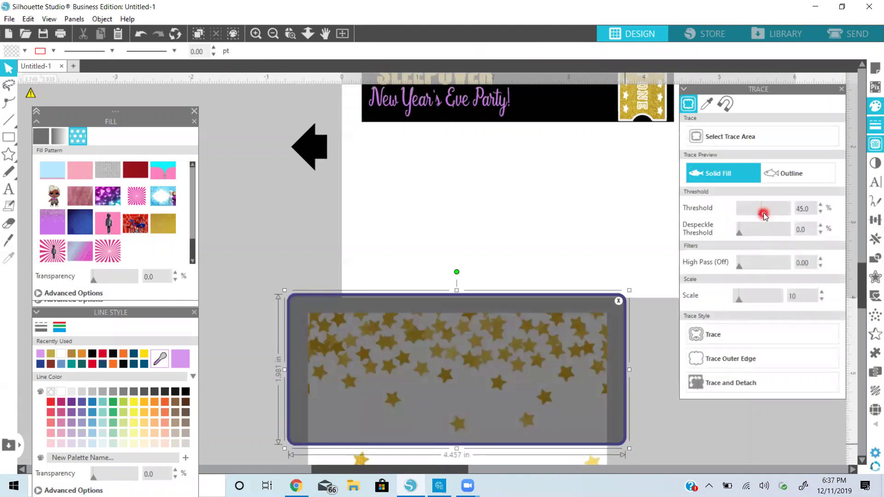
left_click_drag(773, 214, 784, 214)
left_click(755, 338)
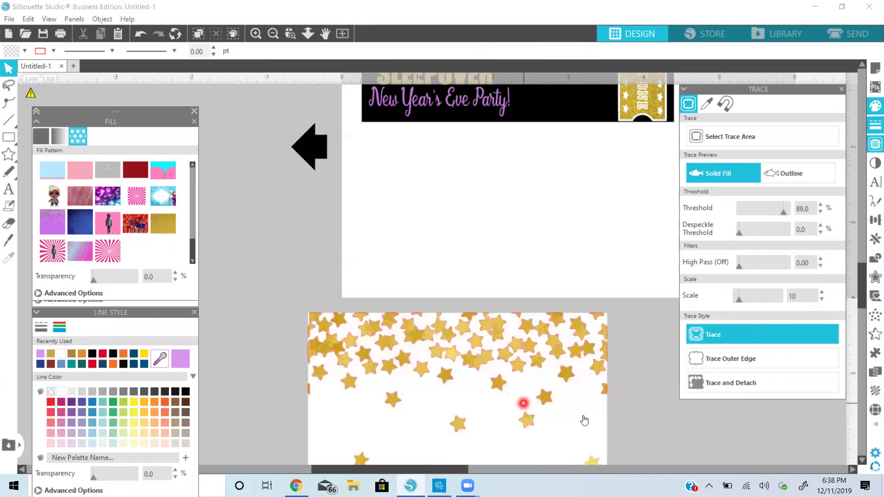
left_click(583, 415)
left_click_drag(565, 350, 547, 271)
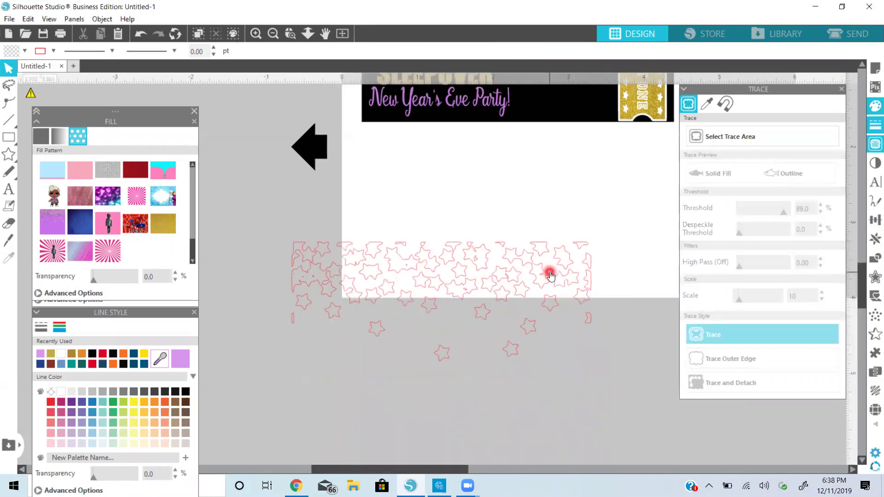
Fill the traced stars with gold glitter and dock the Line Style panel under the fill settings
left_click(480, 277)
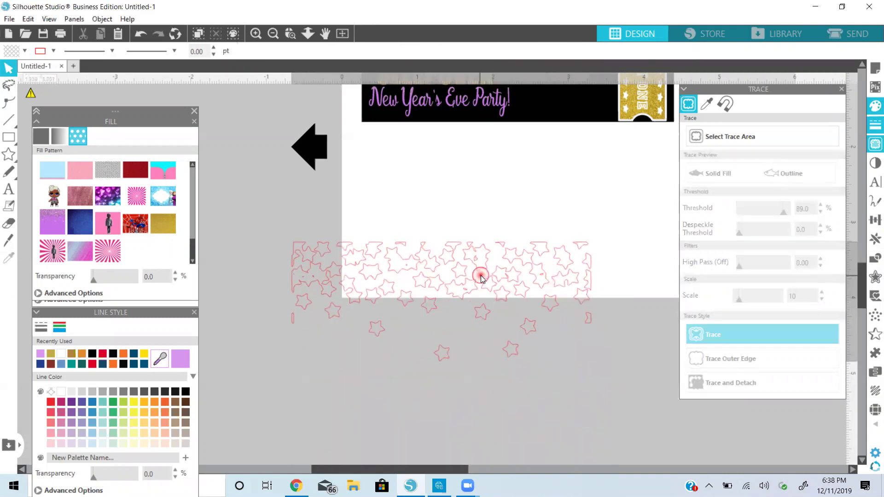
left_click(168, 220)
left_click(875, 125)
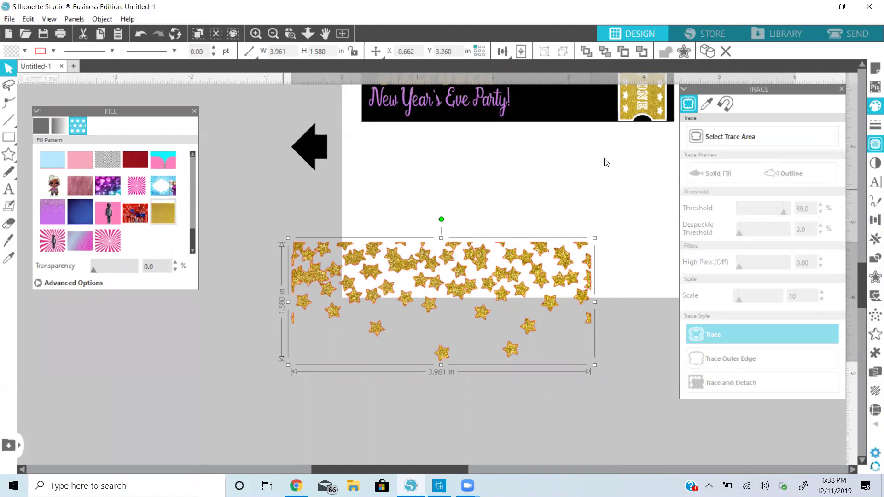
left_click(871, 129)
left_click_drag(764, 89, 118, 290)
Give the stars a gold outline and place them over the top of the ticket
left_click(45, 321)
left_click(58, 322)
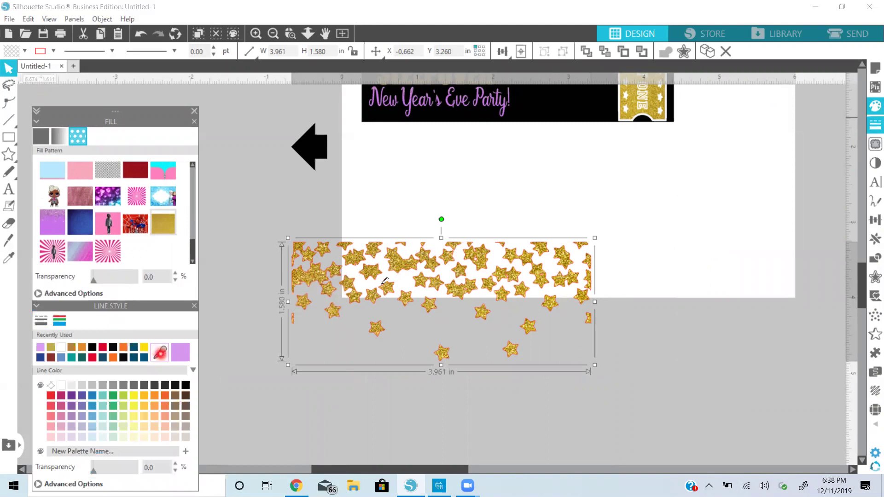
left_click(530, 249)
left_click_drag(530, 272, 542, 9)
left_click_drag(596, 234, 597, 232)
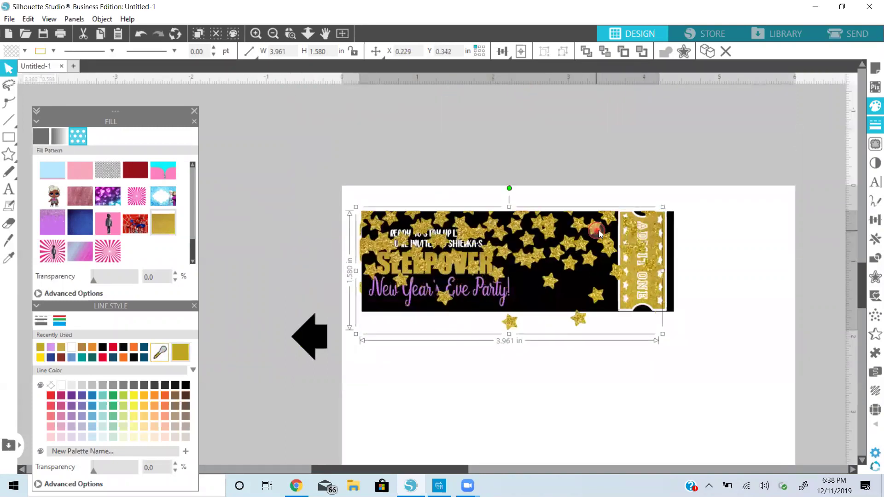
Squash the glitter stars into a 0.544 in band along the top and nudge the wording down
left_click_drag(658, 338, 625, 244)
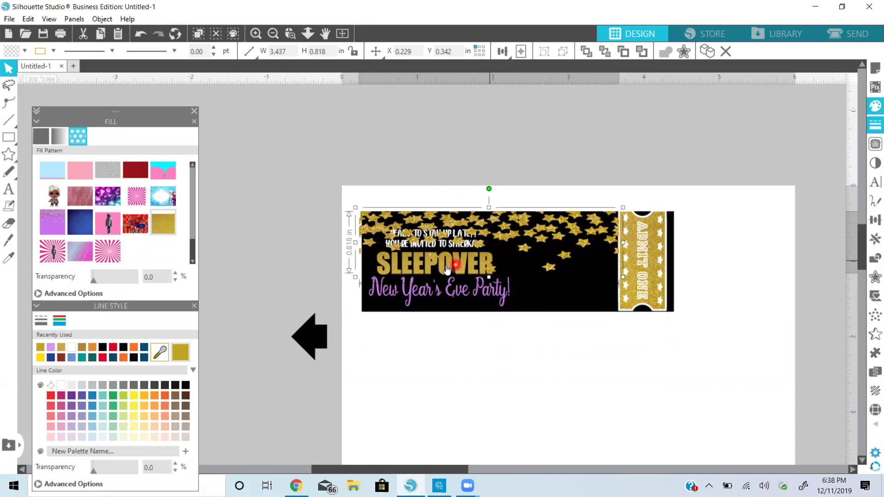
left_click_drag(355, 243, 356, 244)
left_click_drag(492, 278, 493, 257)
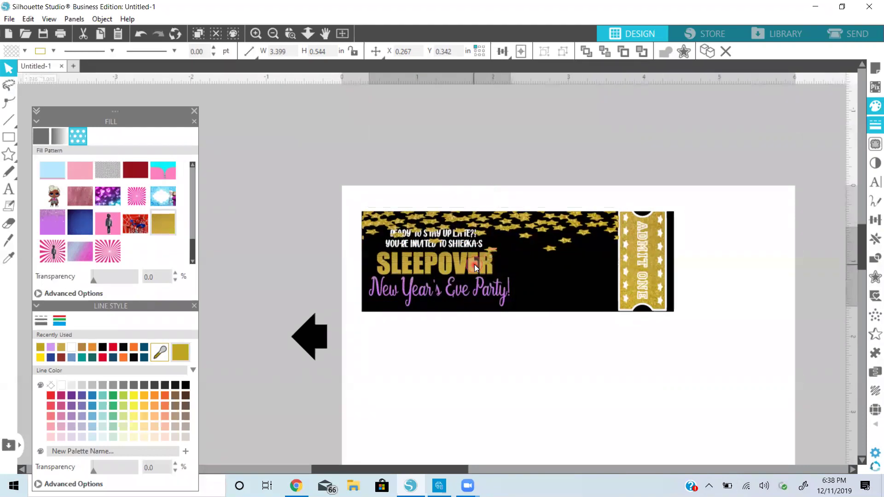
left_click(475, 268)
left_click_drag(476, 268, 469, 277)
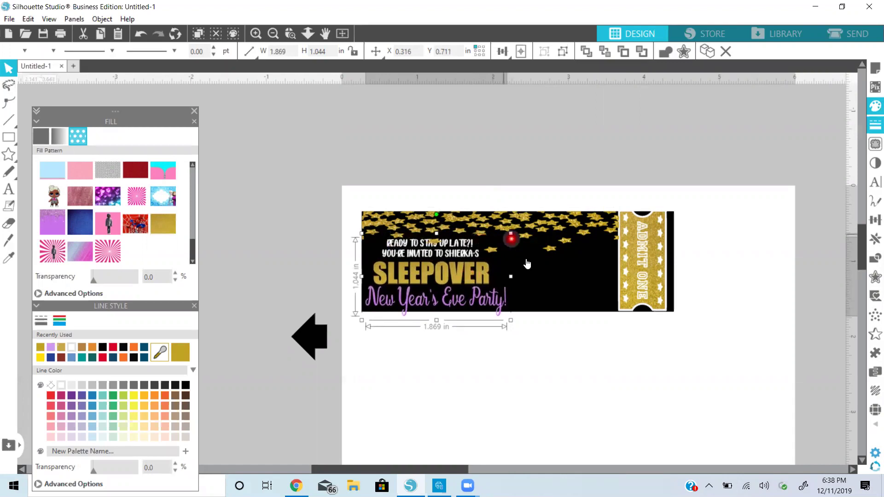
Bring the grouped invitation text in front of the stars and move it up slightly
left_click(527, 262)
left_click(600, 50)
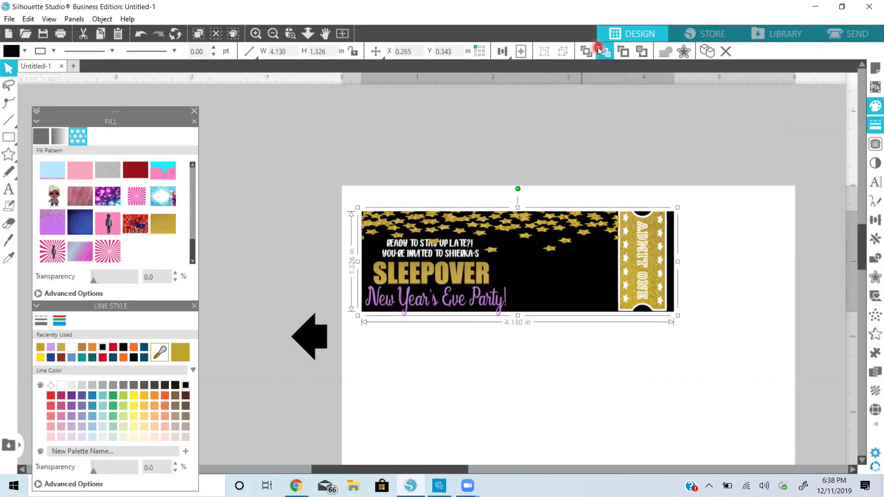
left_click(466, 256)
left_click(589, 51)
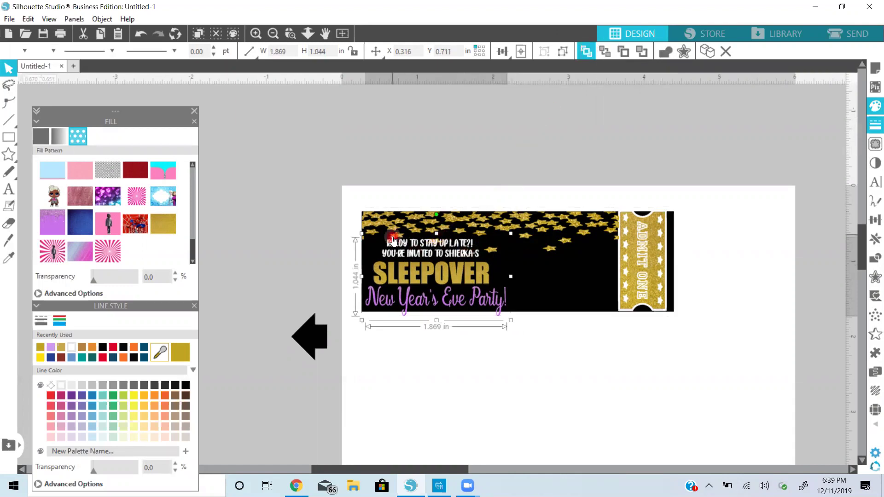
left_click(389, 271)
left_click(427, 276)
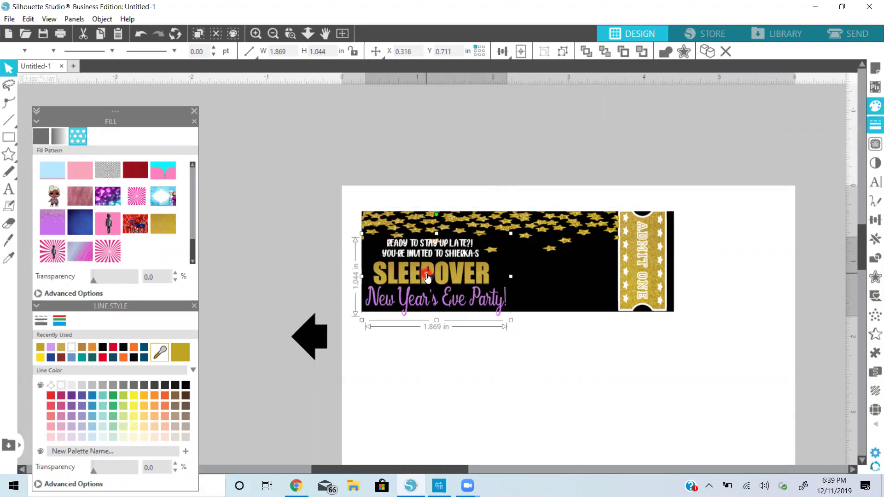
left_click_drag(428, 276, 426, 268)
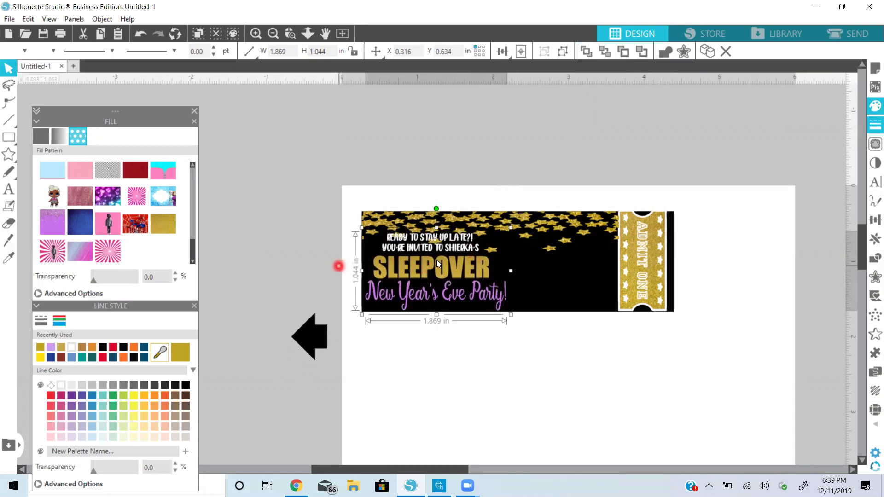
Start a new text box below the ticket
left_click(339, 266)
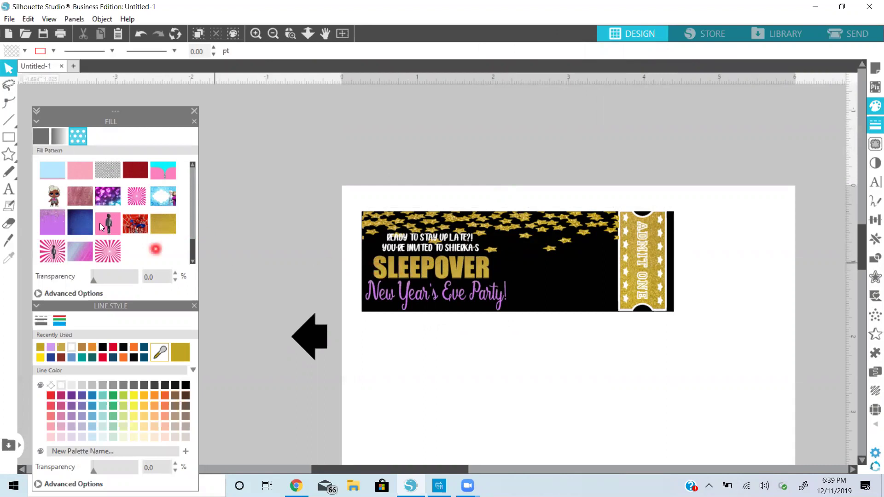
left_click(9, 193)
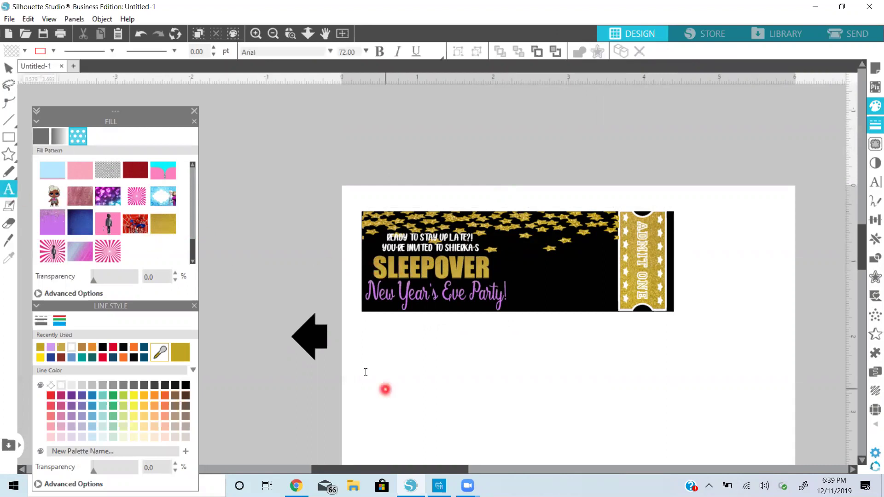
left_click(365, 372)
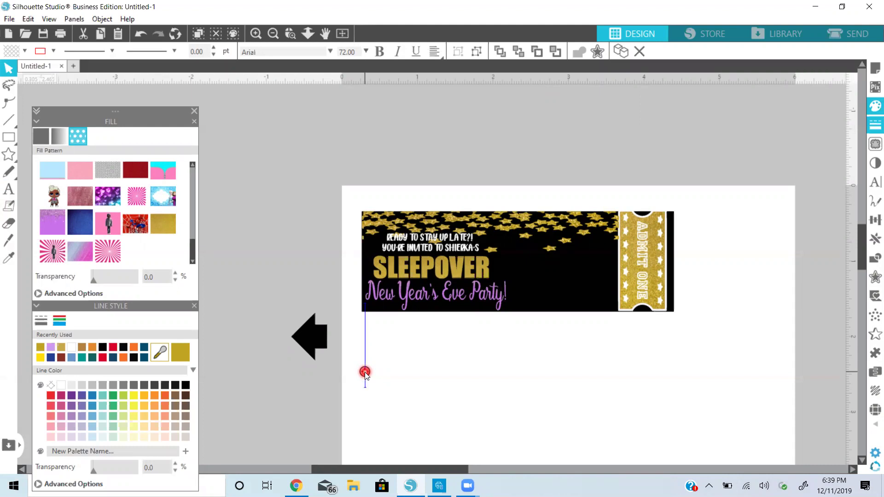
Type 'Help' below the ticket and shrink the text to about 20 pt
type("Help")
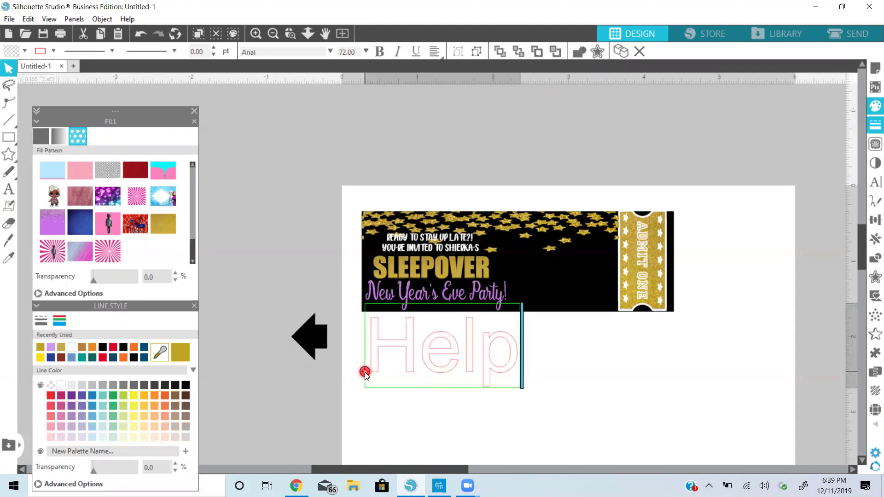
left_click(315, 371)
left_click(470, 358)
left_click_drag(524, 299, 404, 377)
Complete the line so it reads 'Help me ring in 2020!'
double_click(402, 375)
type("m")
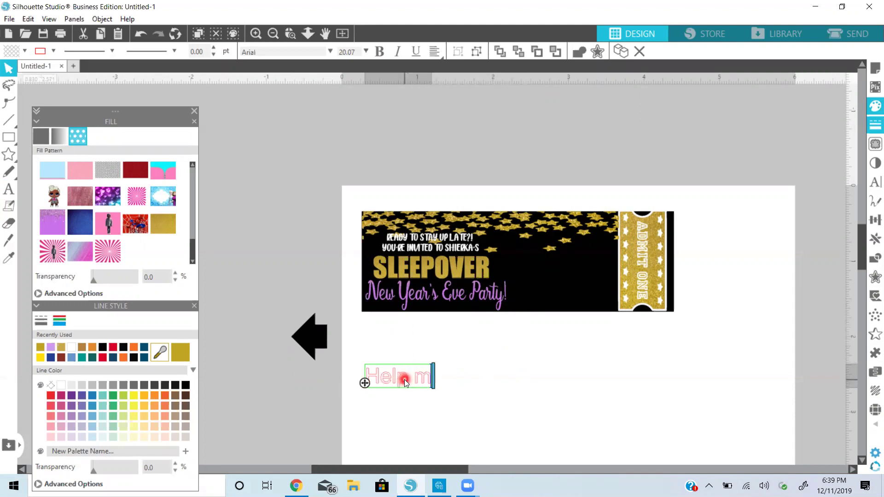
type("e bring")
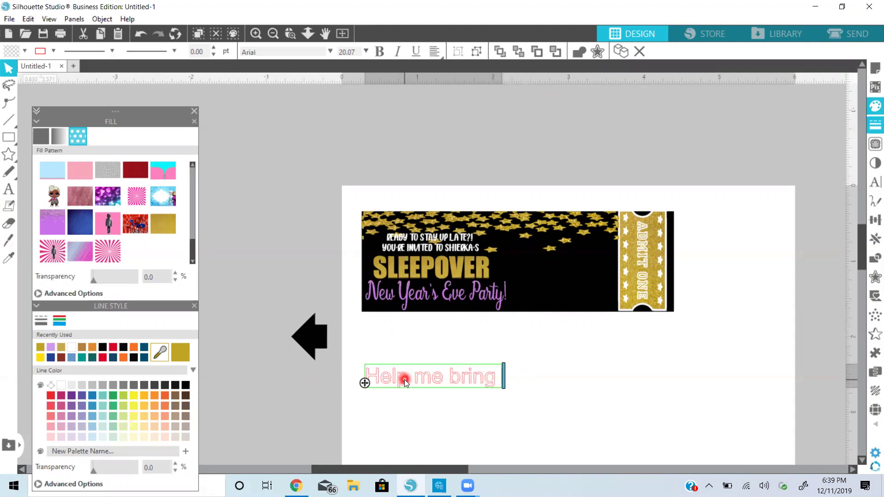
key("BackSpace")
key("BackSpace")
key("BackSpace")
key("BackSpace")
key("BackSpace")
key("BackSpace")
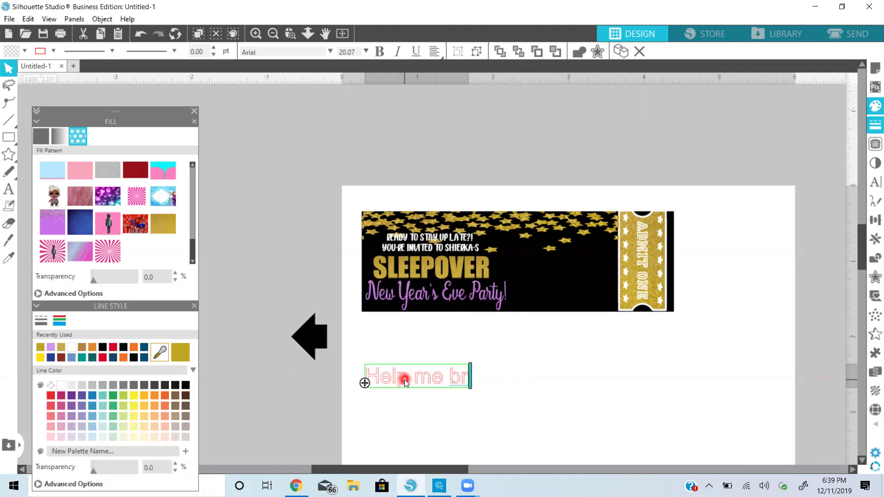
type("ring in")
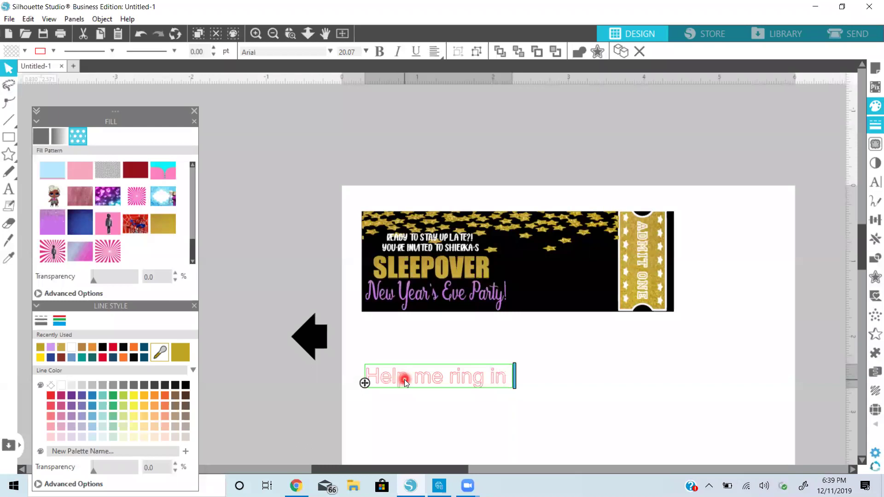
type(" 20")
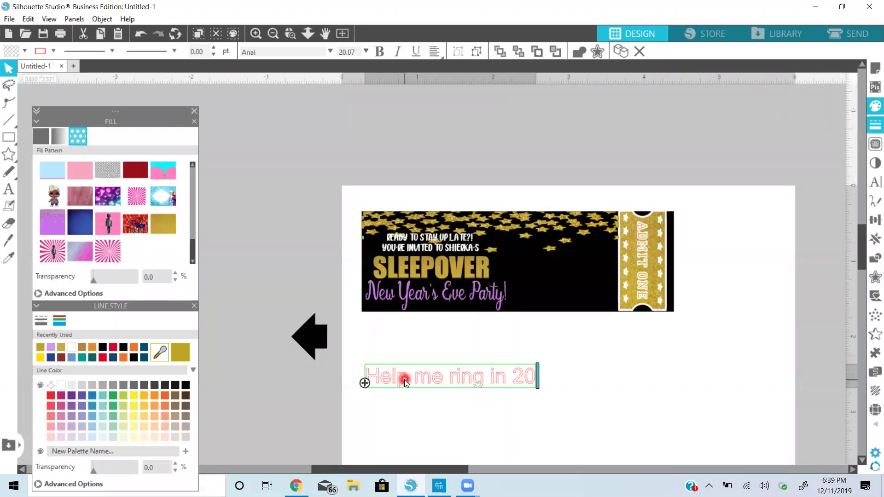
type("20!")
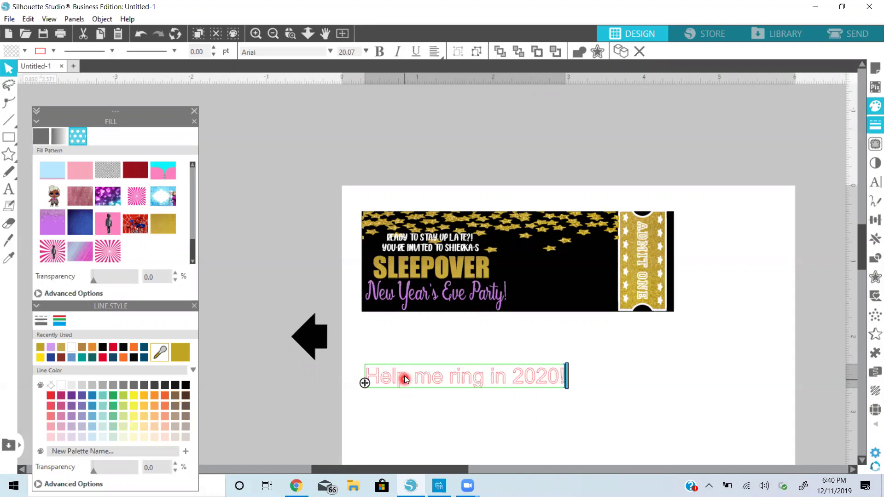
left_click(282, 300)
left_click(525, 234)
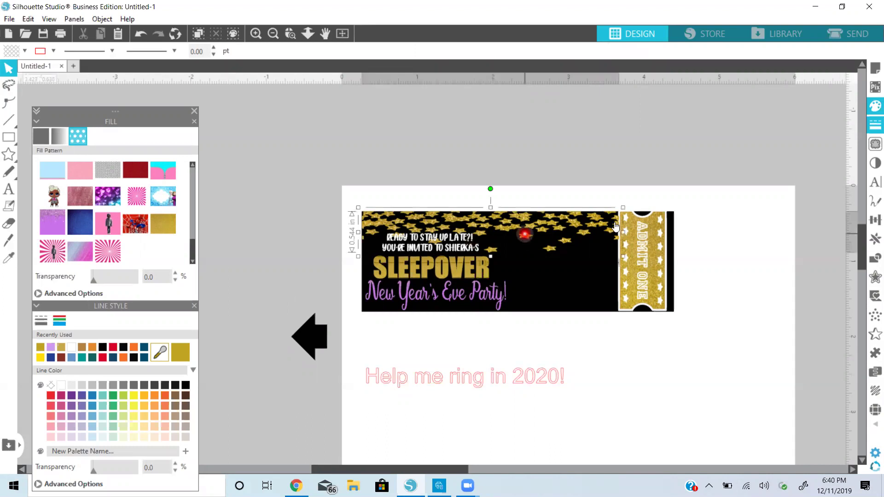
Narrow the gold star cluster to the ticket's left and move the 2020 line above the page
left_click_drag(617, 231, 513, 244)
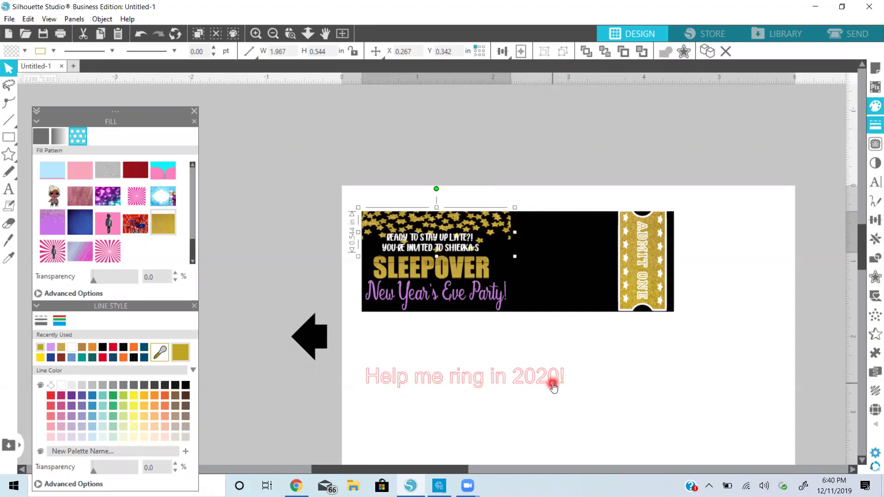
left_click(554, 388)
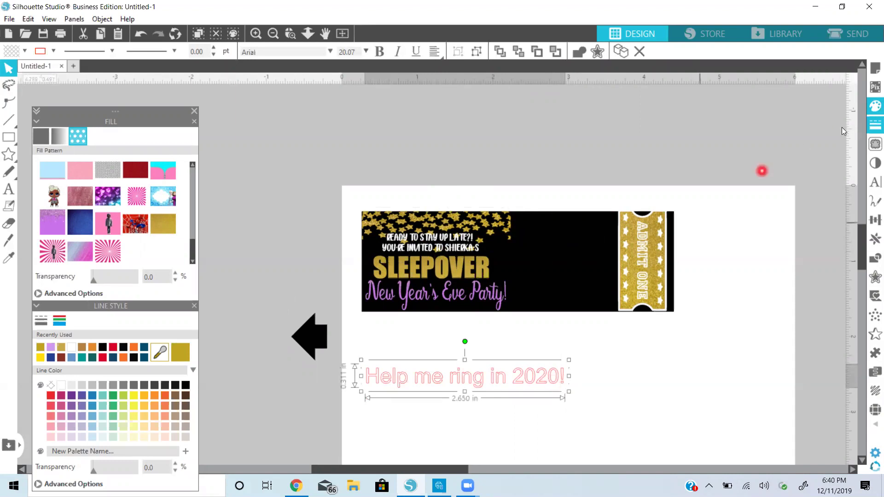
left_click_drag(553, 385, 660, 154)
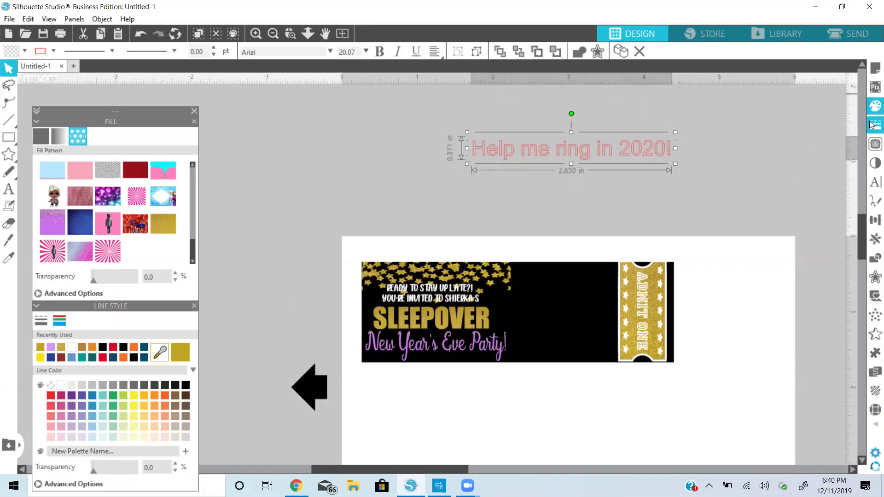
left_click(875, 106)
Set both the outline and the fill of the greeting text to white
left_click(783, 96)
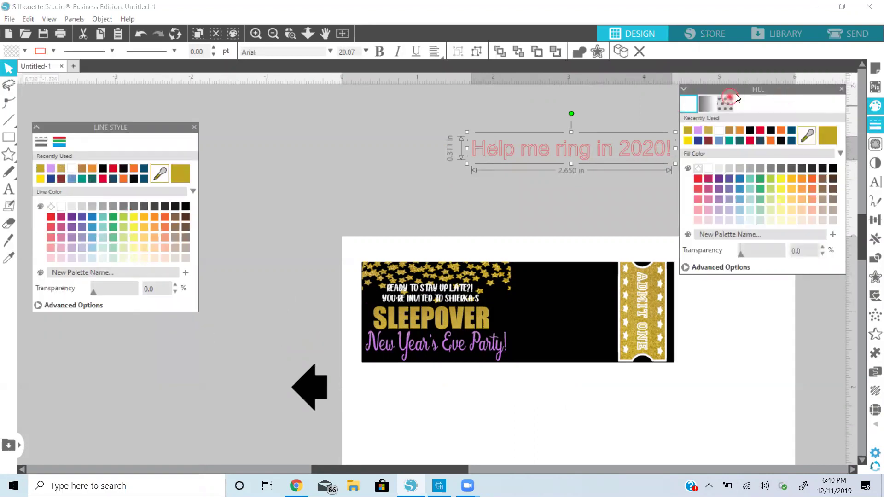
left_click_drag(772, 89, 112, 311)
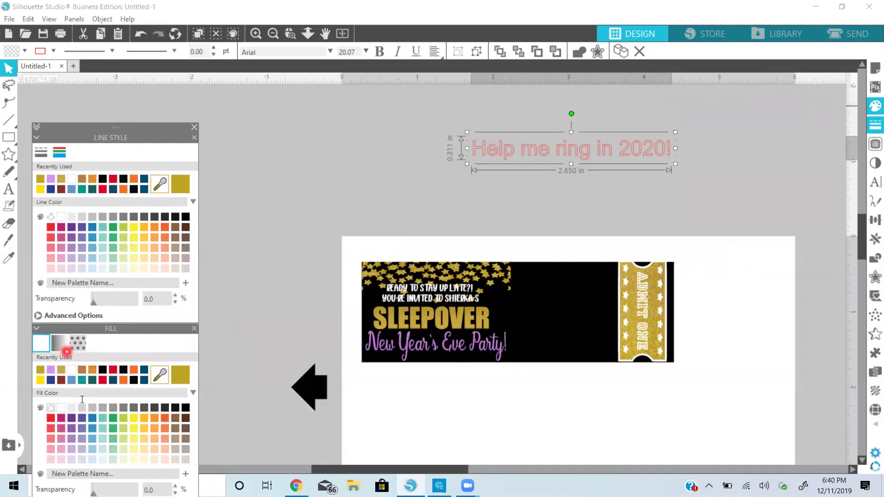
left_click(71, 179)
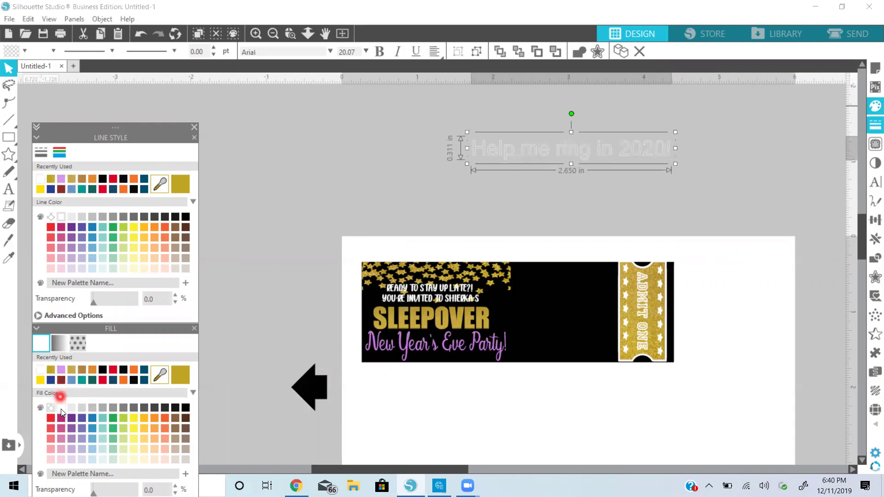
left_click(62, 408)
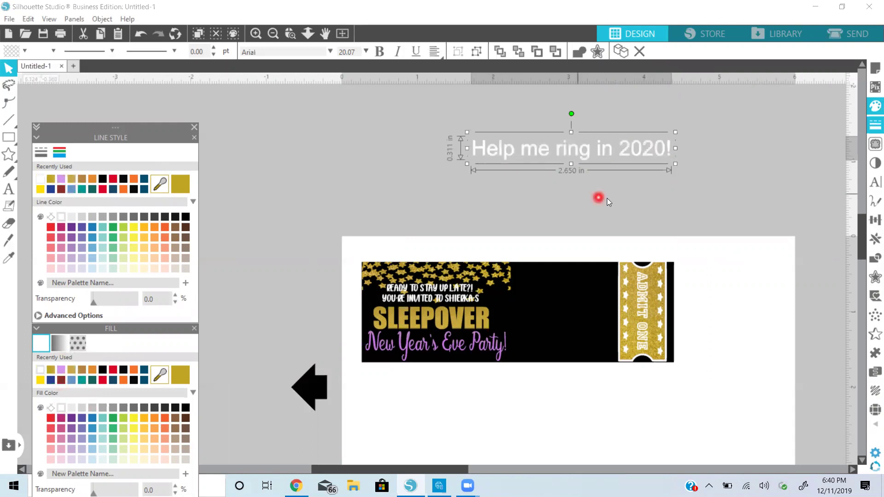
left_click(872, 186)
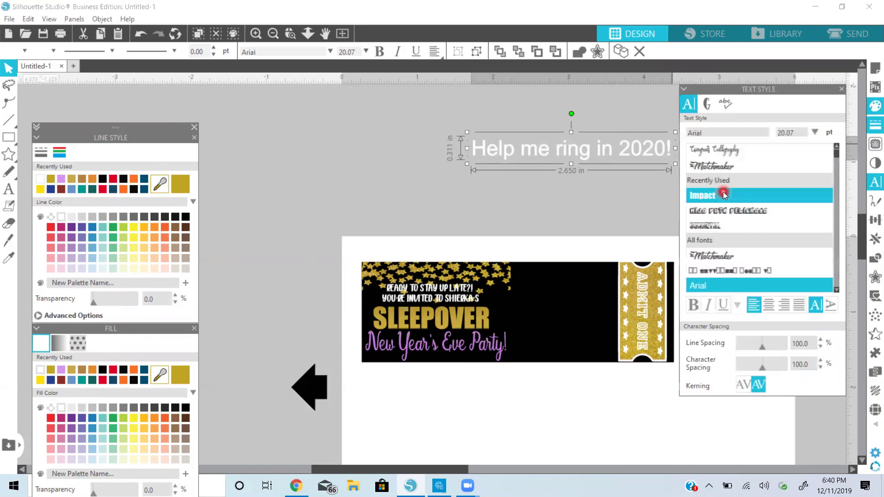
Switch the greeting to Times New Roman, shift it slightly left, and add a line break after it
left_click(724, 194)
scroll(724, 194, "down", 5)
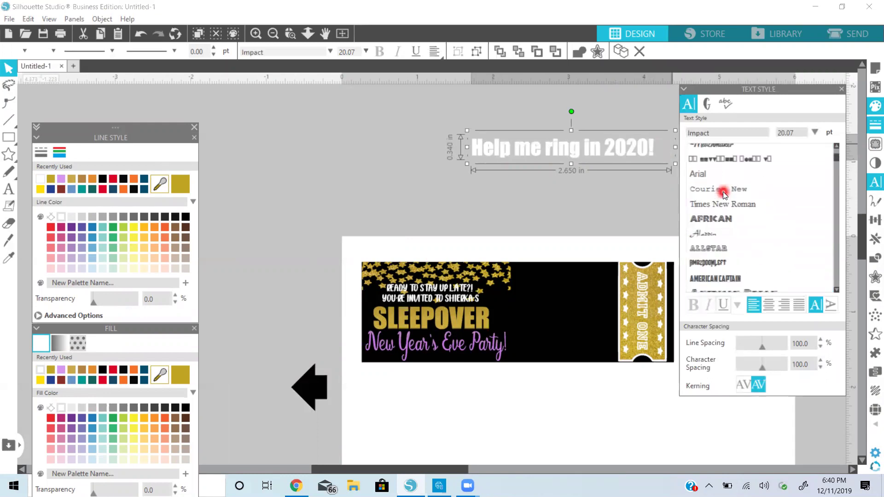
left_click(724, 194)
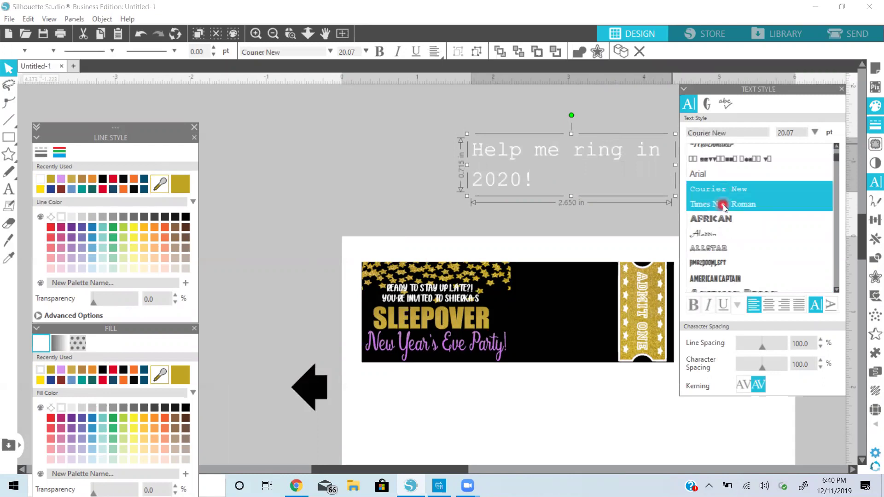
left_click(724, 204)
left_click_drag(638, 148, 611, 154)
double_click(621, 151)
key("Return")
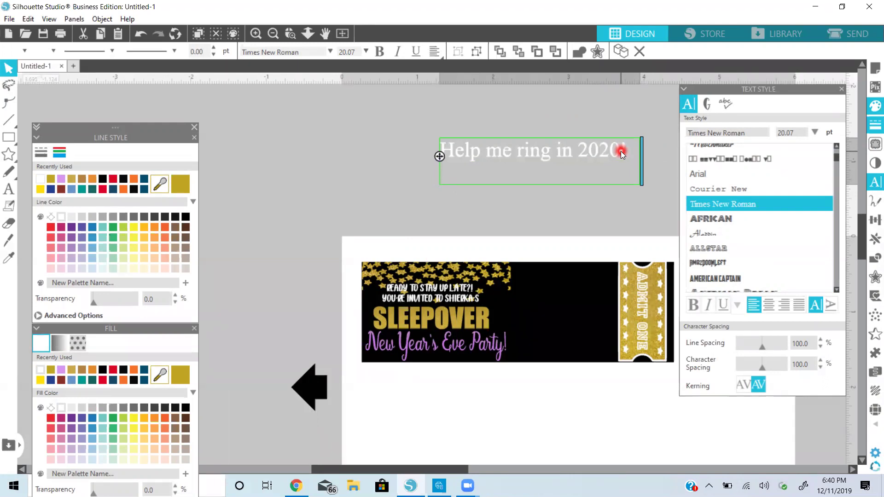
Type 'December 31st At 6pm' and 'To January 1st At 11am' as two lines under the greeting
type("December 2")
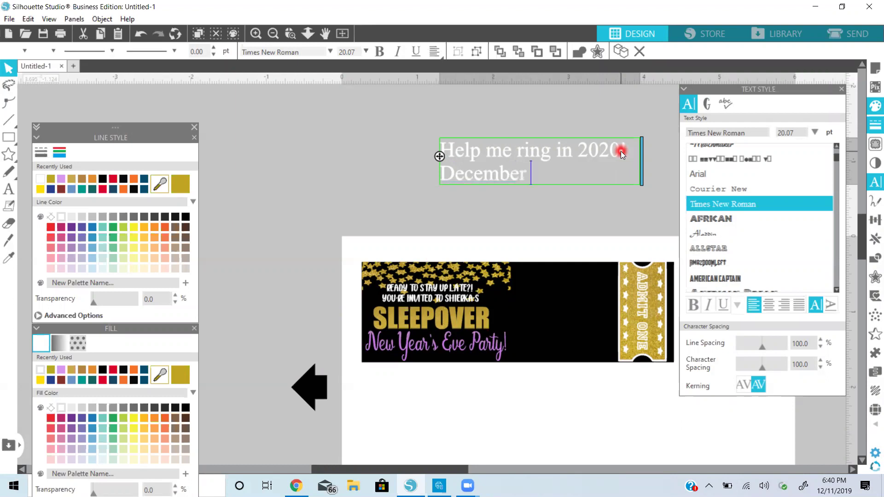
type("31st At 6")
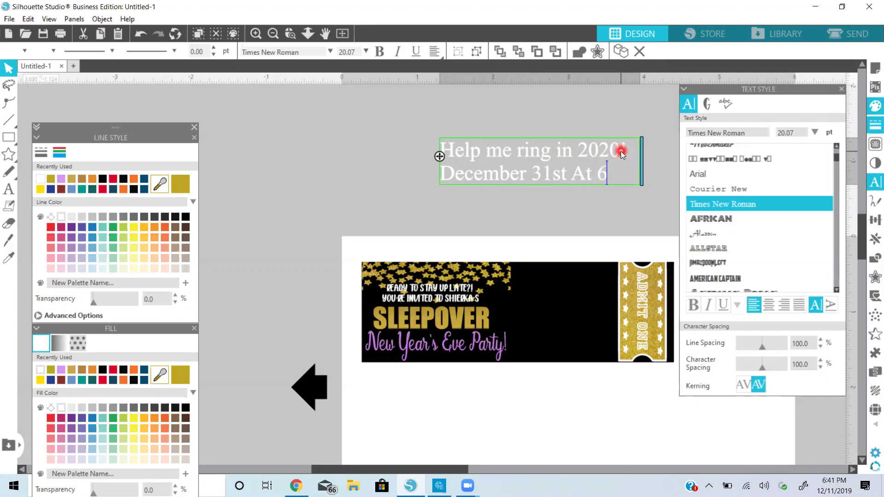
type("pm")
key("Return")
type("To Jab")
key("BackSpace")
type("n")
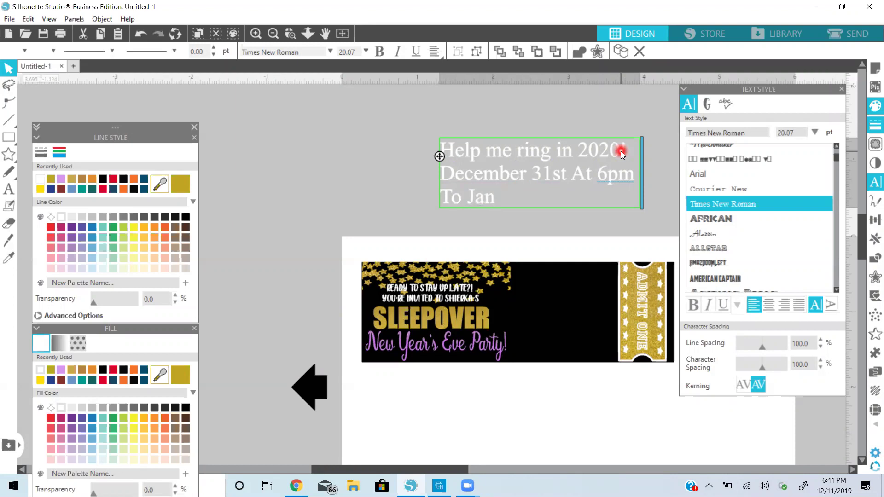
type("uary 1st")
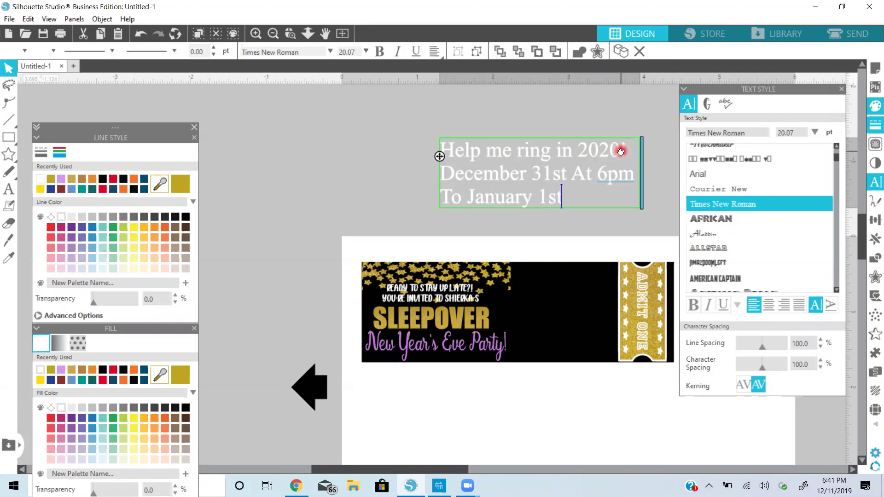
type(" At 11am")
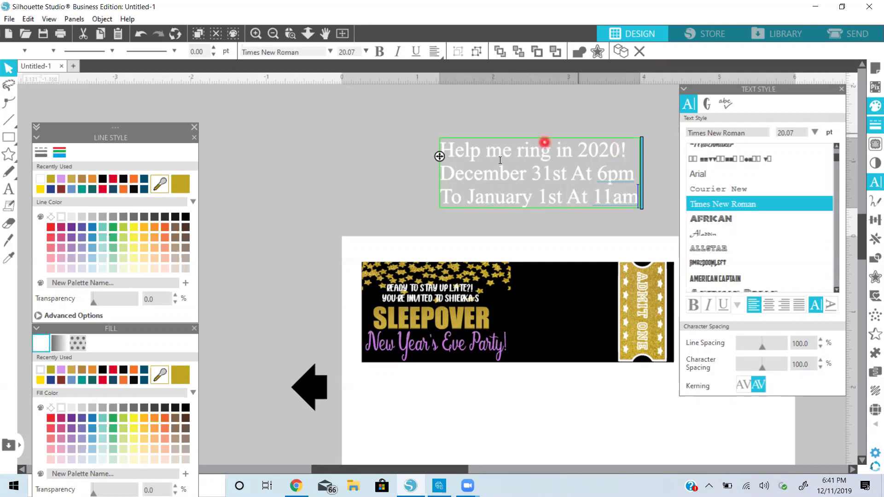
left_click(375, 179)
Center-align the three-line block, move it left, set line spacing to 85%, and select the first line
left_click(552, 168)
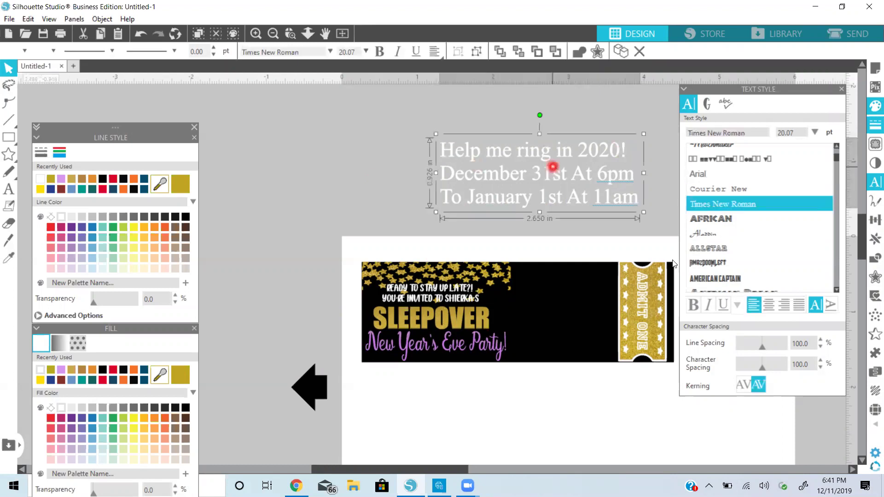
left_click(766, 308)
left_click_drag(620, 209, 565, 199)
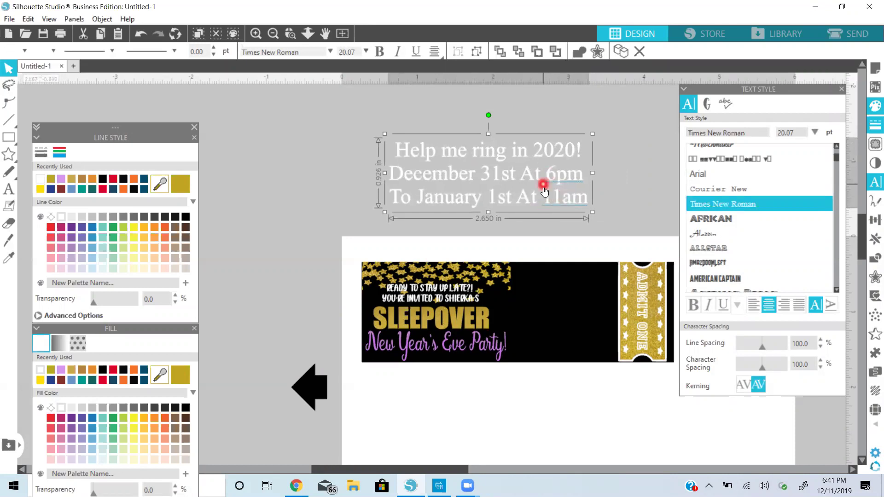
left_click_drag(763, 352, 760, 350)
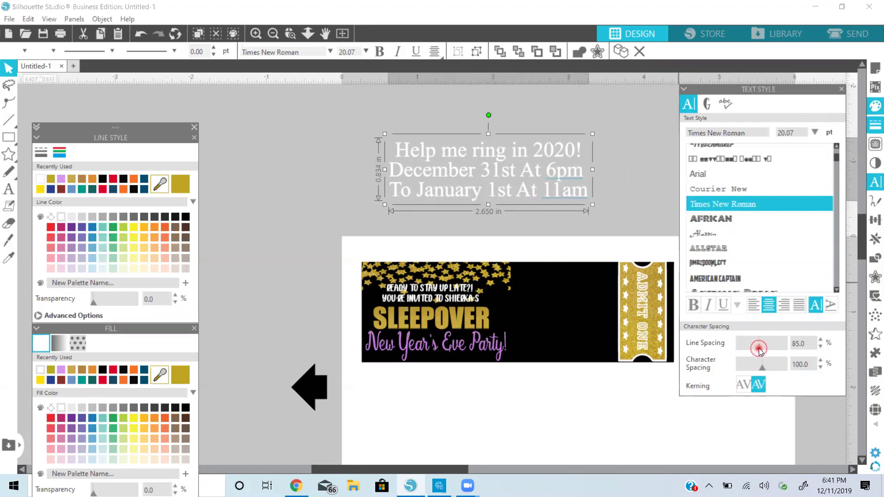
double_click(565, 147)
left_click_drag(583, 148, 396, 146)
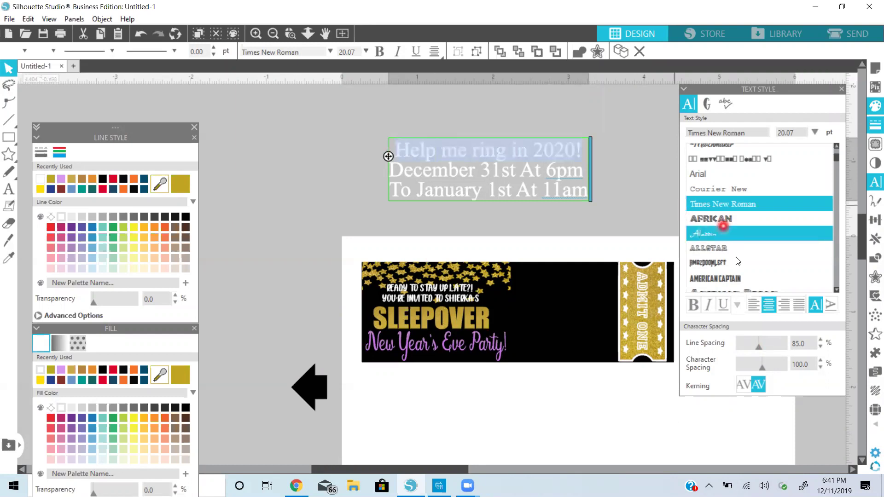
Apply Autumn in November to 'Help me ring in 2020!', widen it onto one line, and colour it lavender
scroll(736, 257, "down", 2)
scroll(736, 257, "down", 2)
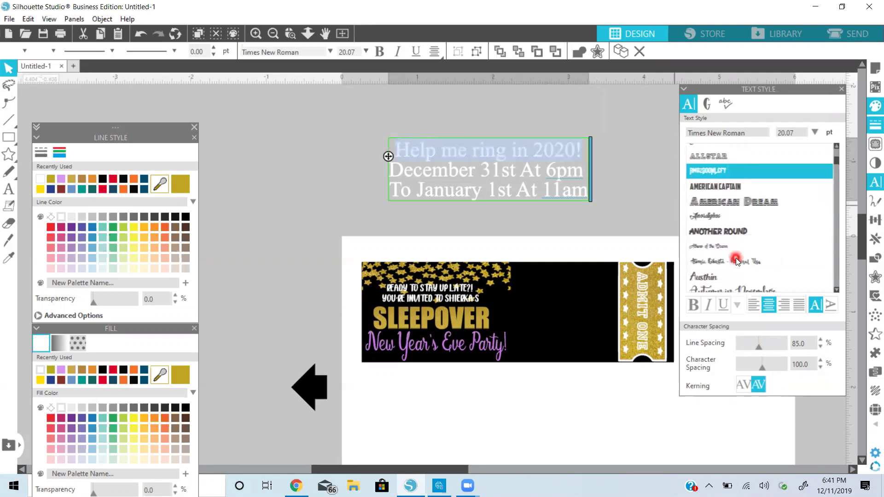
scroll(736, 257, "down", 3)
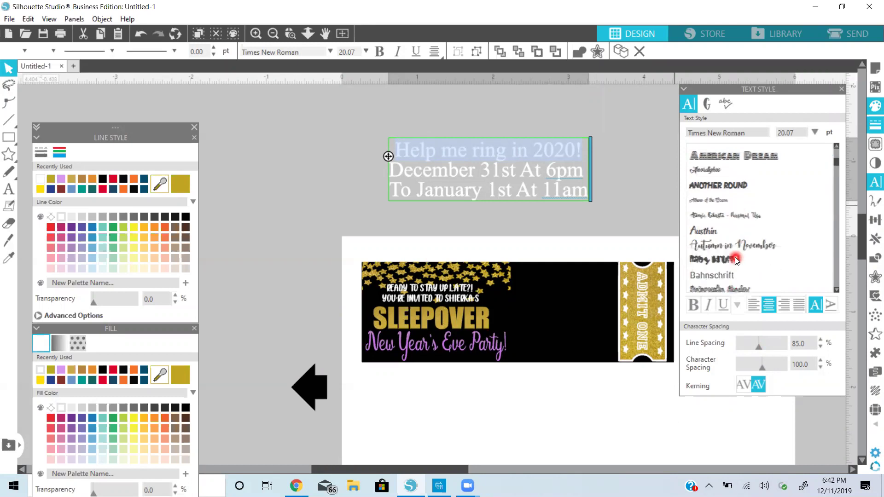
left_click(720, 241)
left_click(710, 233)
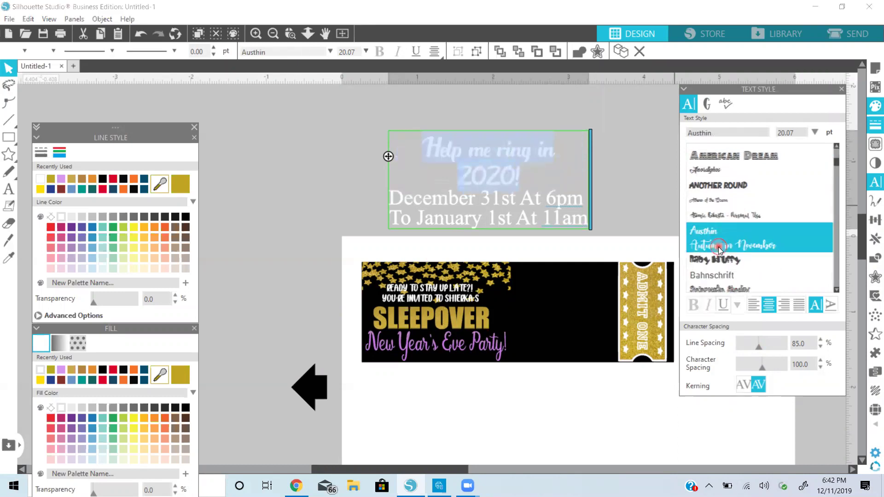
left_click(718, 247)
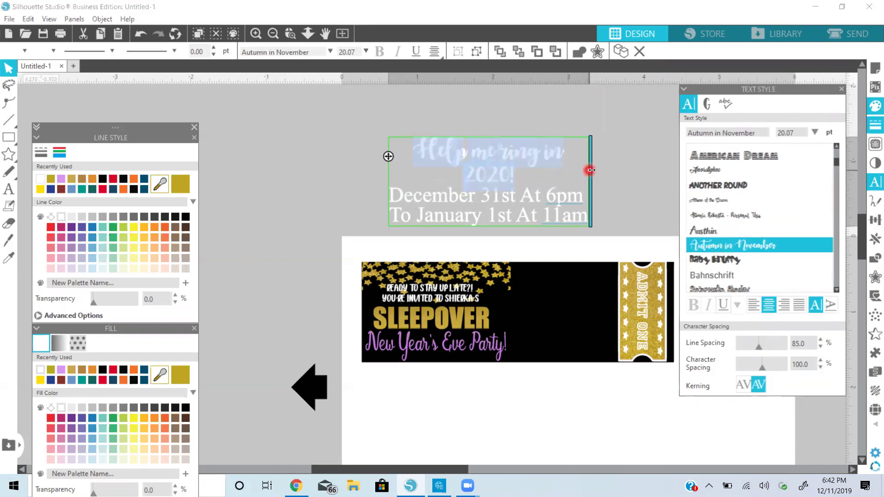
left_click_drag(591, 170, 623, 169)
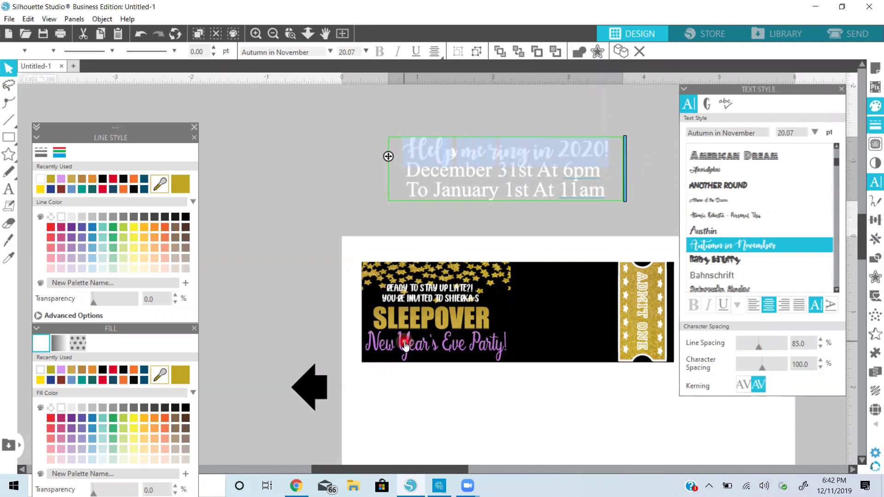
left_click(61, 370)
left_click(42, 370)
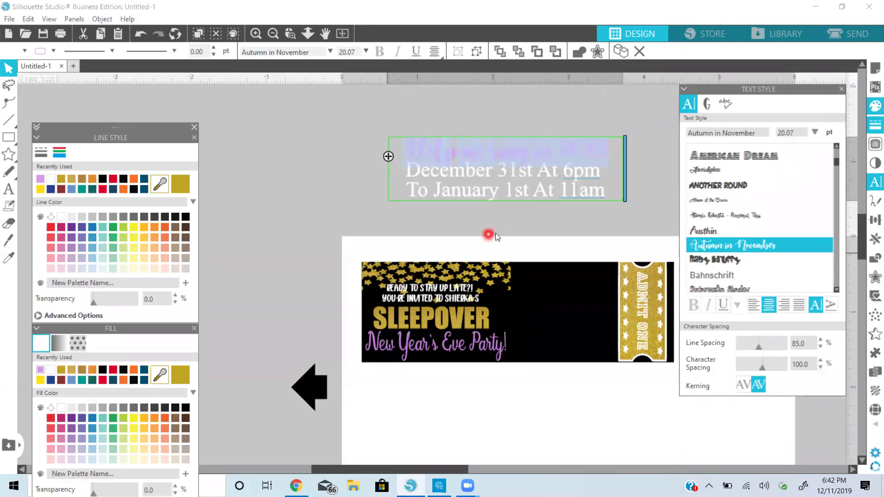
Duplicate the party details block and move the copy off to the left
left_click(645, 166)
left_click(571, 187)
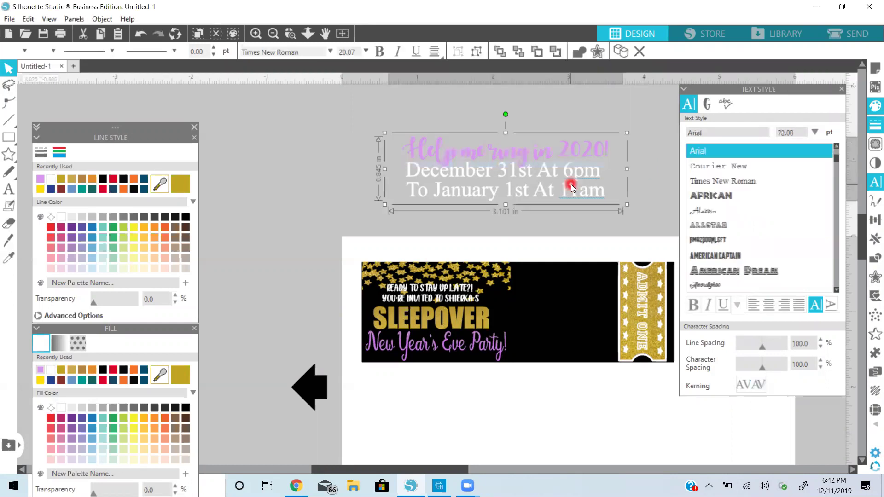
right_click(571, 187)
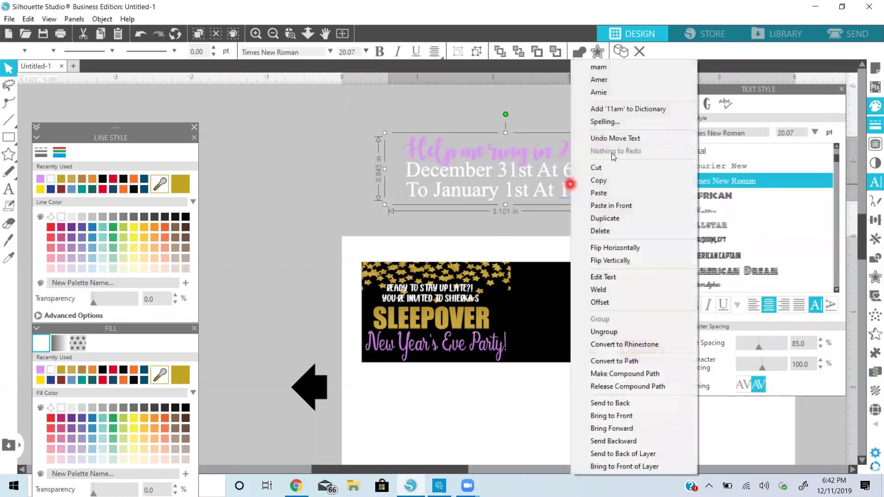
left_click(614, 220)
left_click_drag(597, 148, 362, 144)
left_click(519, 152)
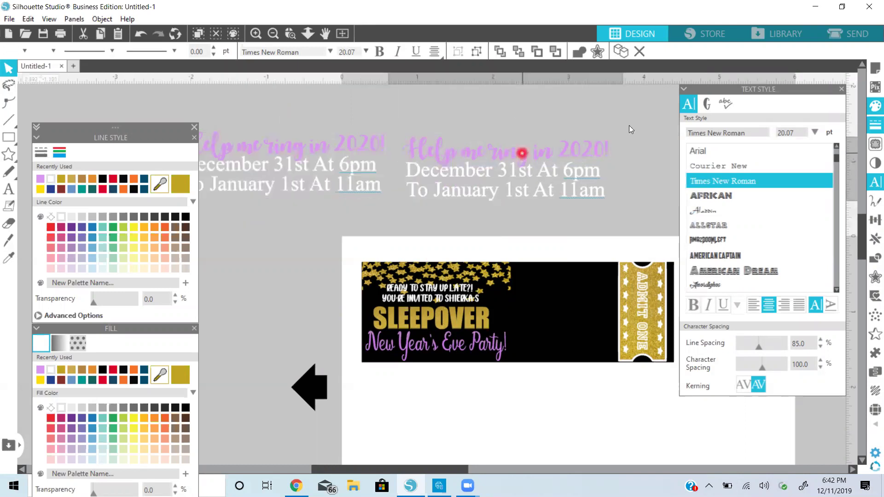
Shrink the original party details to fit the ticket and bring the spare copy back above it
left_click_drag(628, 132, 592, 287)
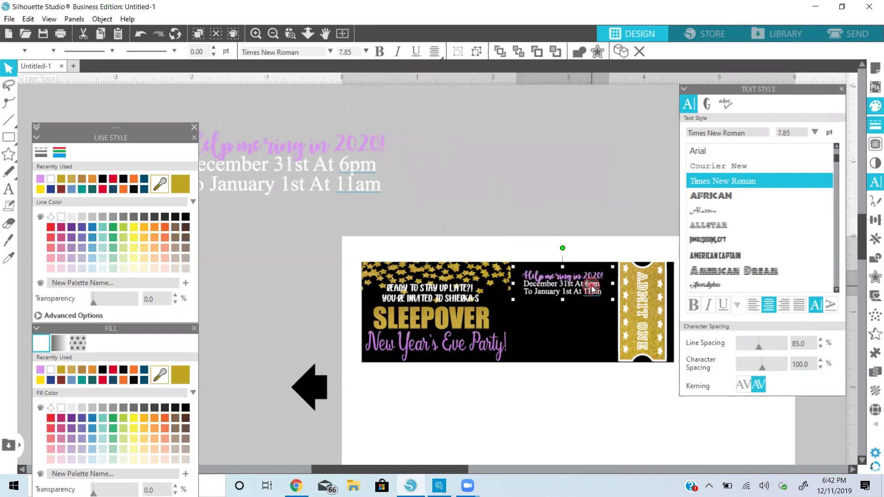
key("Up")
key("Up")
key("Up")
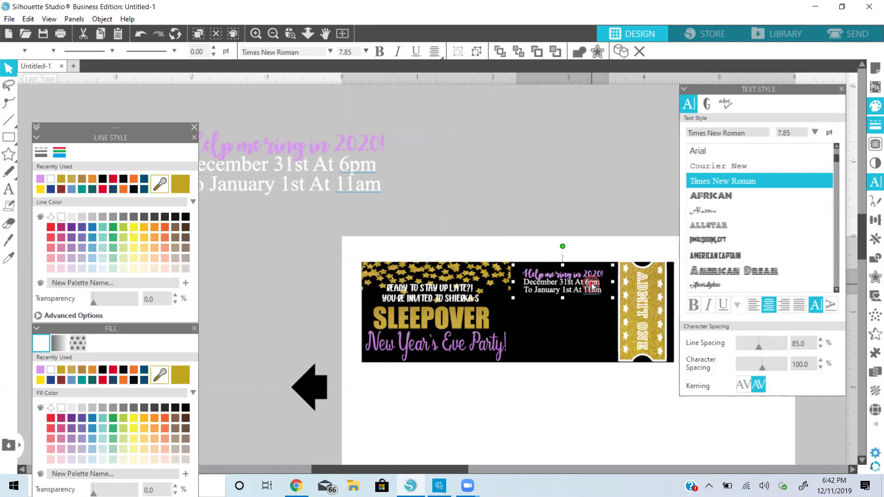
key("Down")
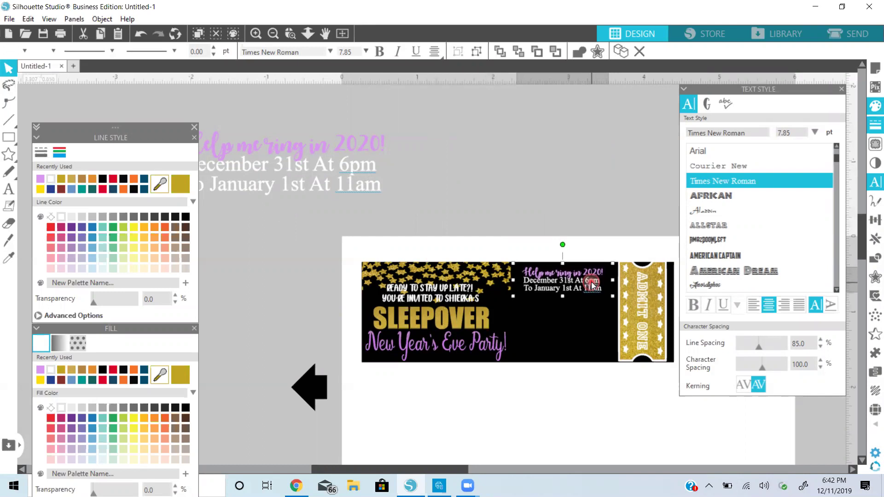
left_click_drag(349, 181, 571, 177)
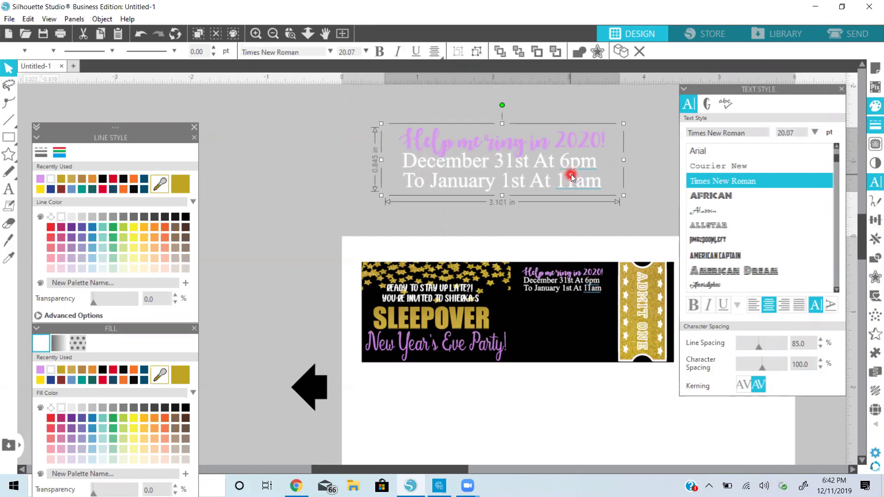
Replace the copy's first line with the host's name and 'house'
double_click(571, 177)
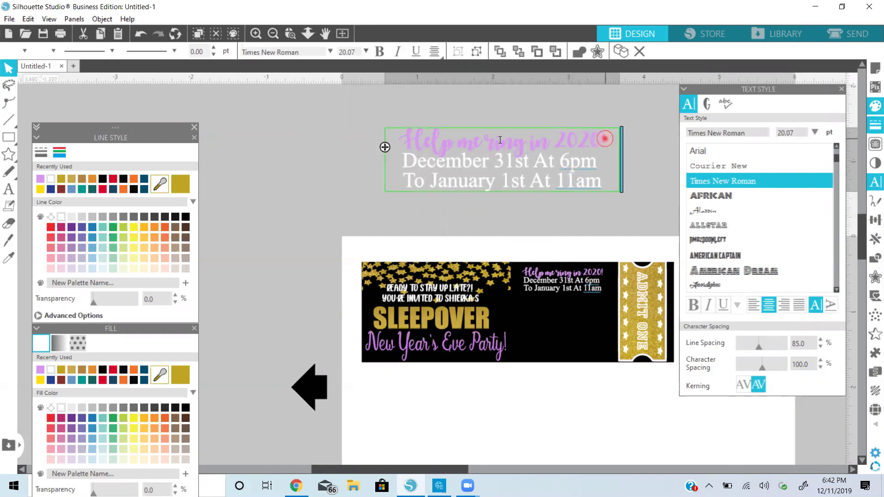
left_click(400, 140, "shift")
type("Shierka")
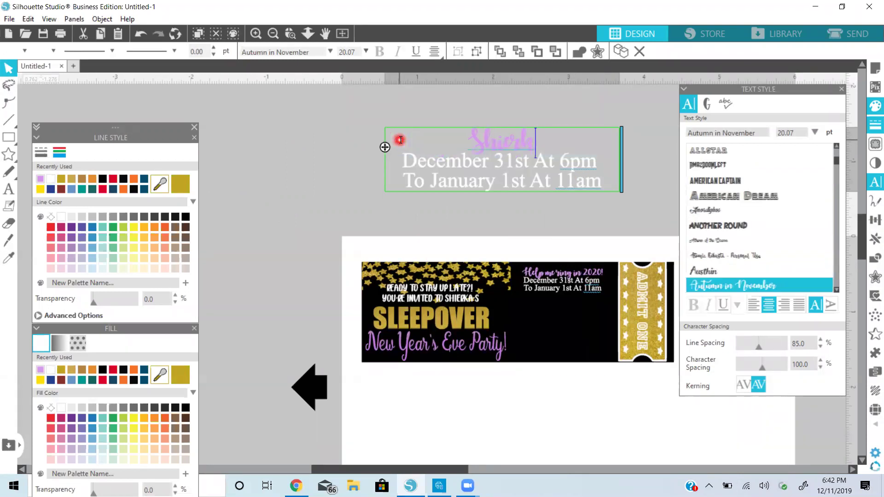
type("'s ho")
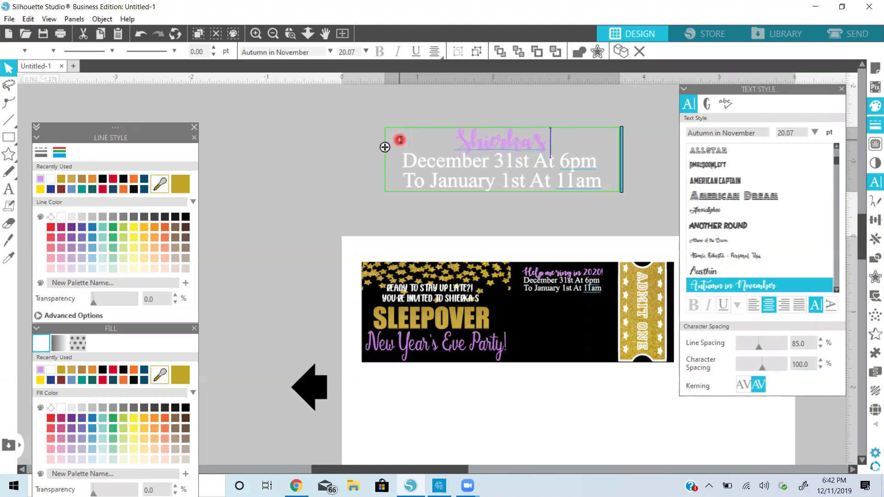
type("us")
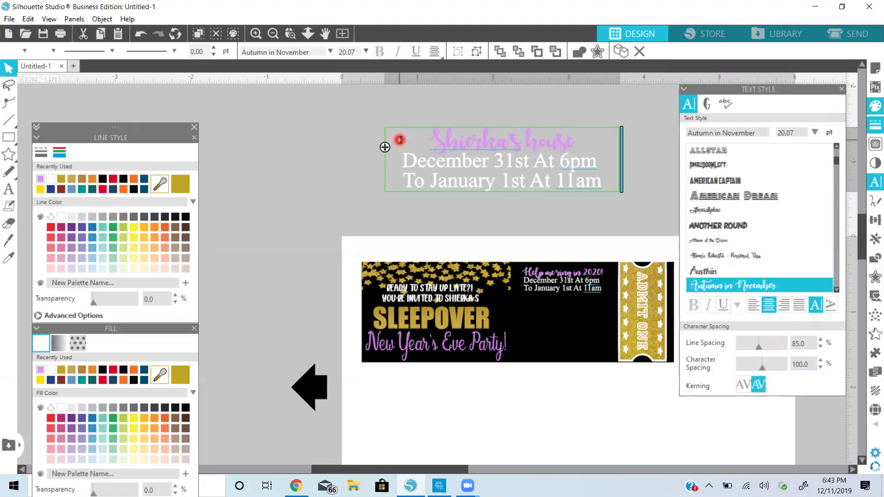
type("e")
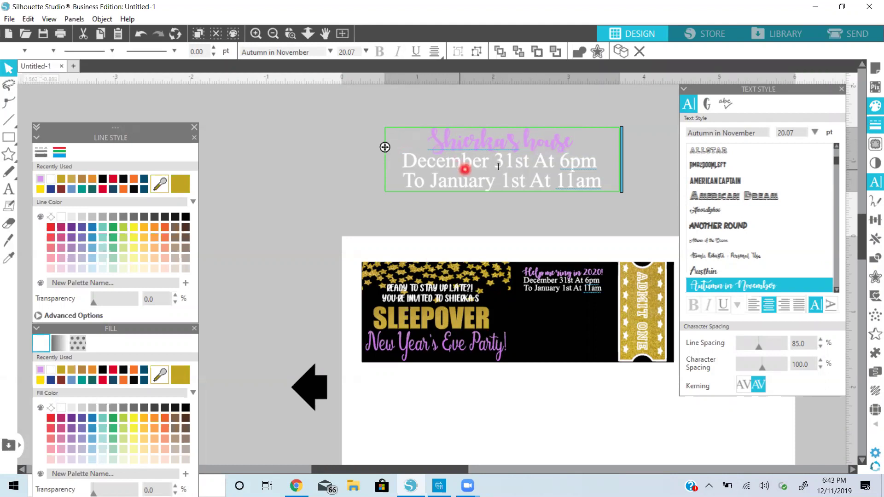
key("Escape")
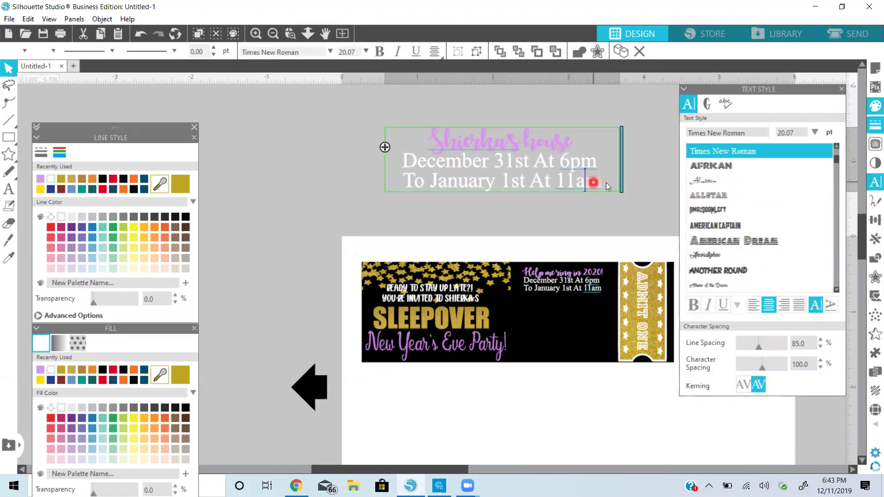
left_click(595, 185)
Replace the two date lines with the host's street address
double_click(596, 184)
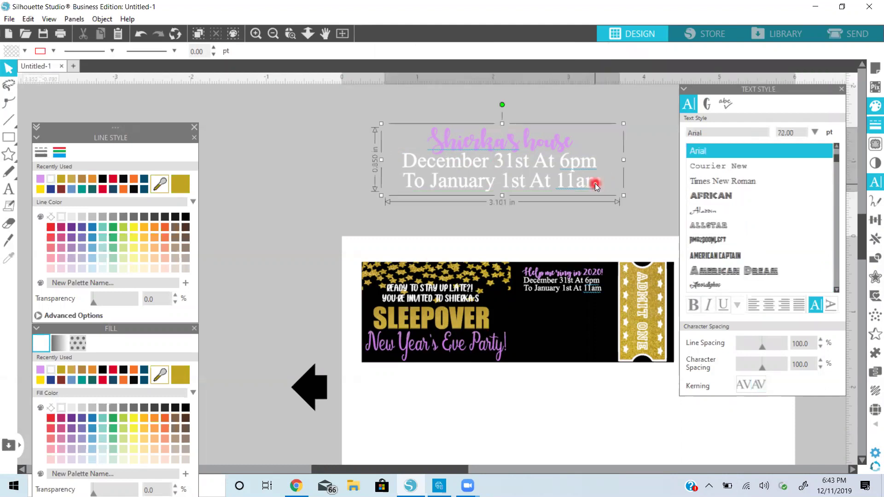
left_click_drag(596, 183, 407, 170)
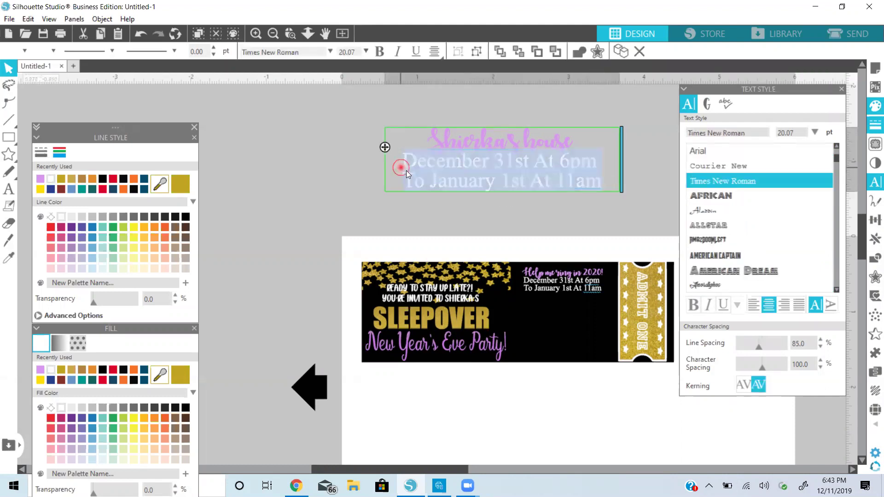
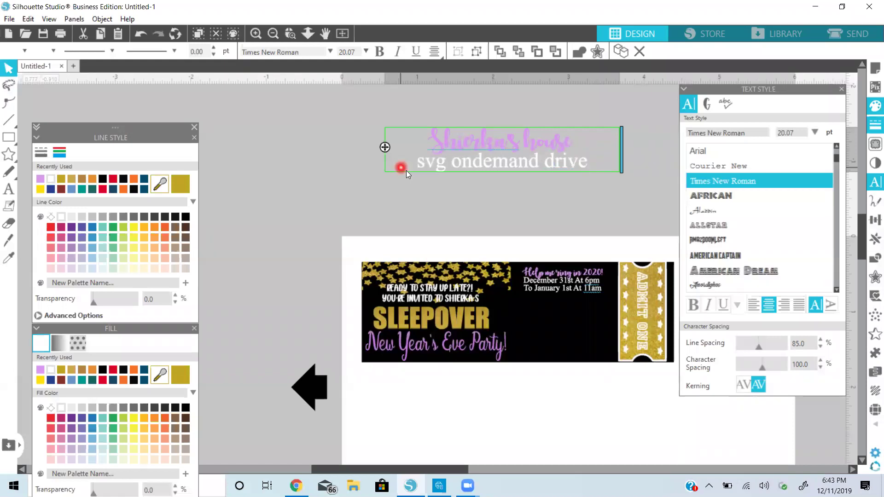
left_click(412, 165)
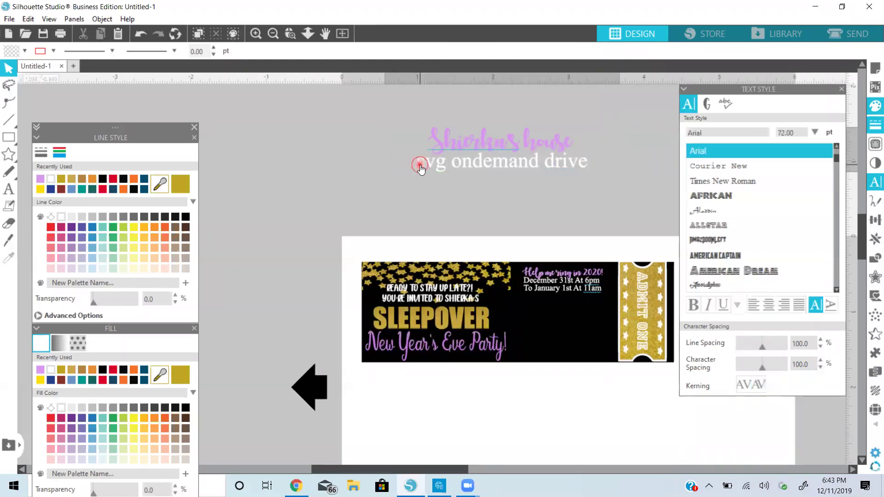
left_click(418, 165)
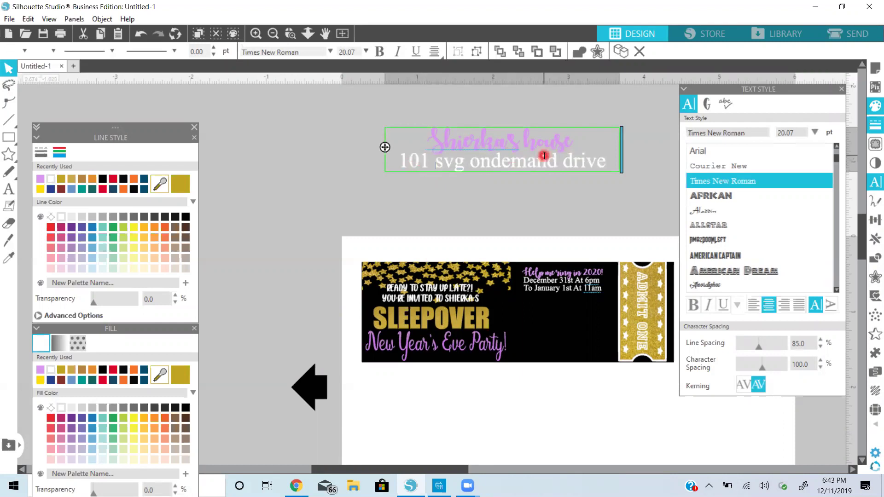
Add a second address line with the city, state and ZIP code
left_click(606, 164)
key("Return")
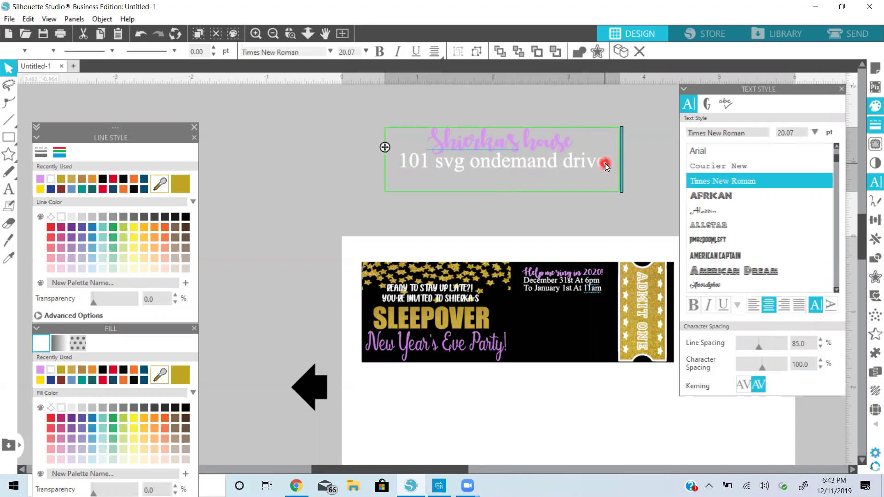
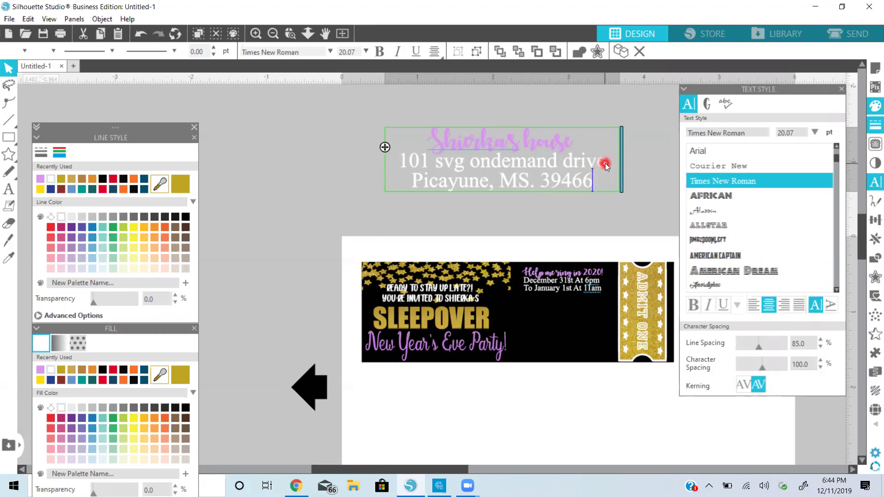
left_click(536, 193)
left_click(547, 170)
Duplicate the address block, shrink one copy onto the ticket under the dates, and return the large copy above the page
right_click(548, 173)
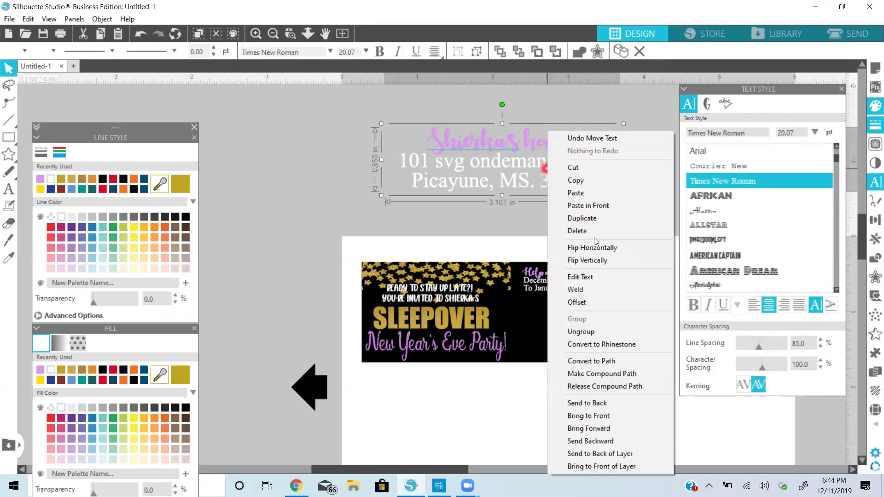
left_click(593, 218)
left_click_drag(596, 168, 310, 157)
left_click(422, 168)
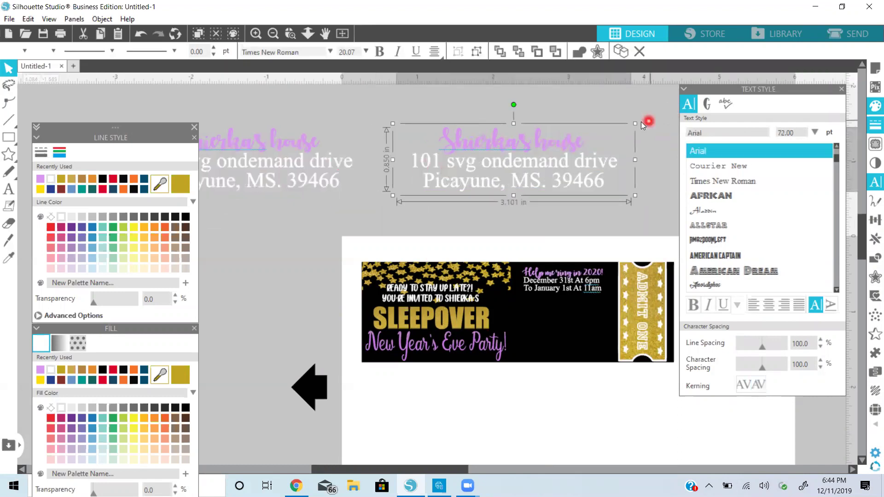
left_click_drag(636, 124, 578, 318)
left_click_drag(313, 171, 550, 175)
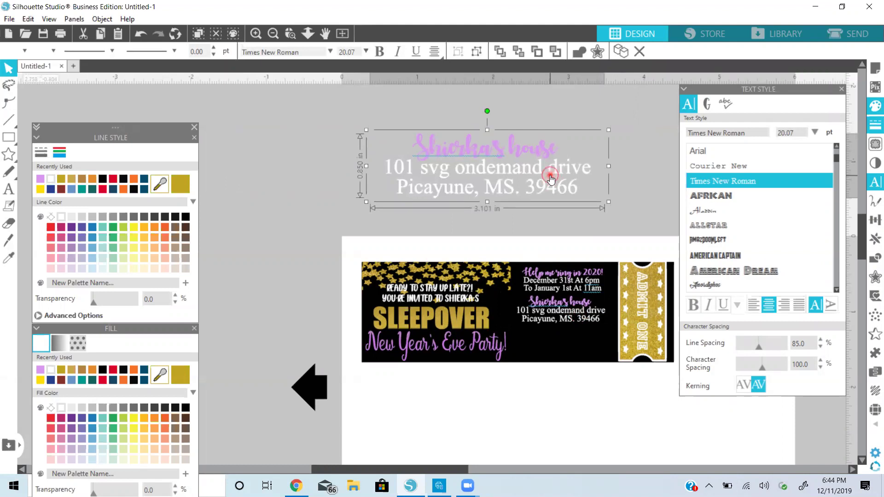
double_click(549, 174)
Replace the name line with 'RSVP' and the address lines with a contact phone number
left_click_drag(558, 152, 393, 154)
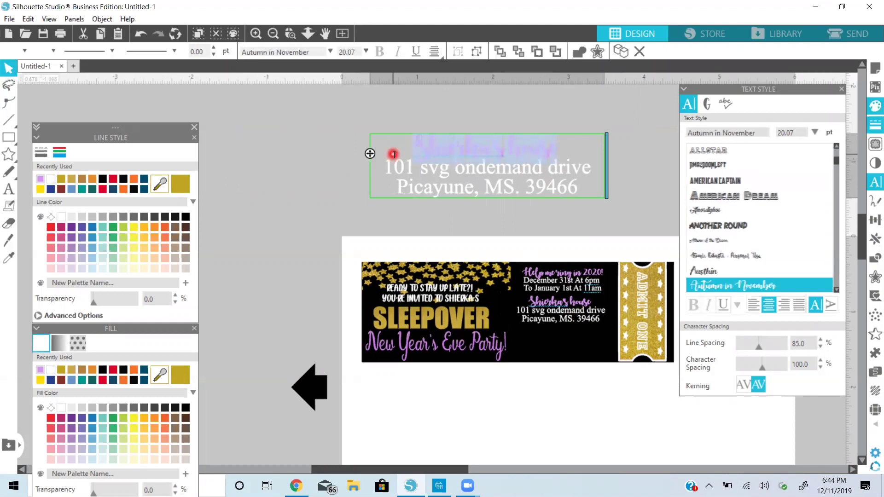
type("RSVP")
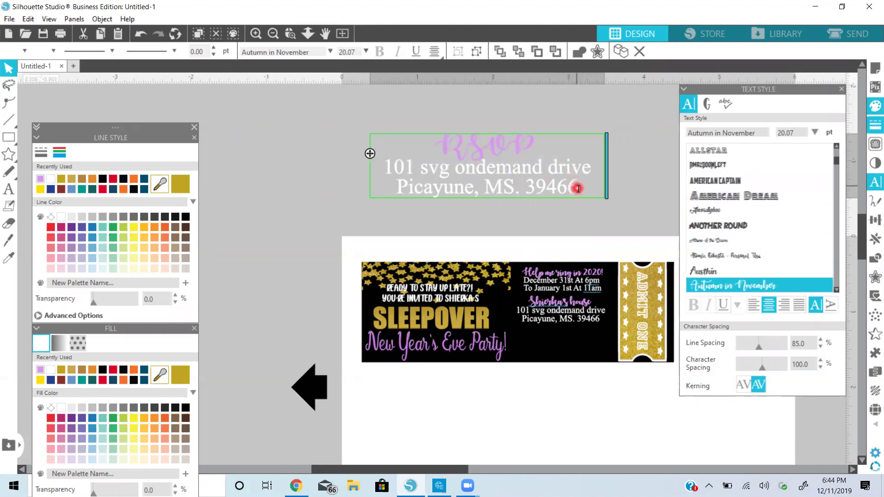
left_click(578, 188)
left_click_drag(579, 191, 386, 169)
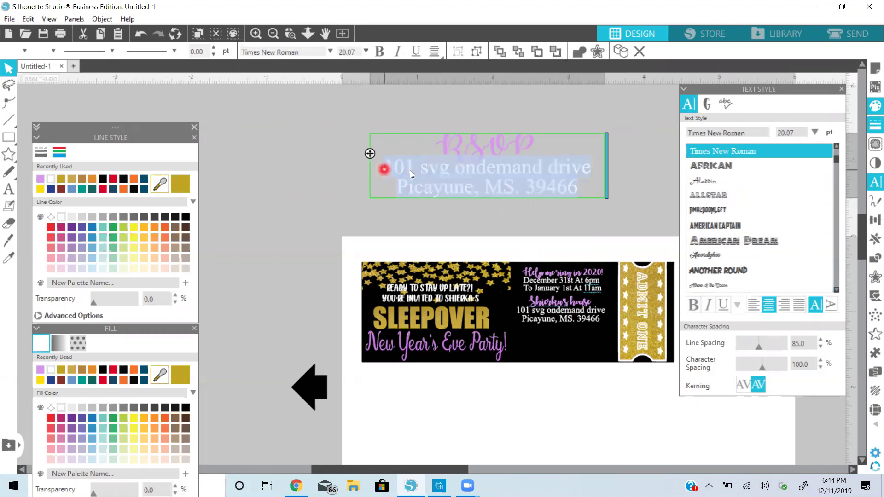
key("BackSpace")
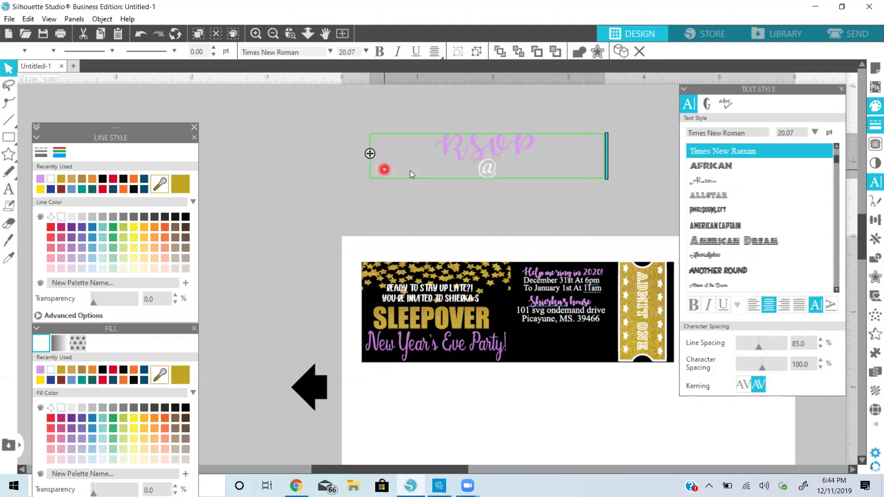
type("@555")
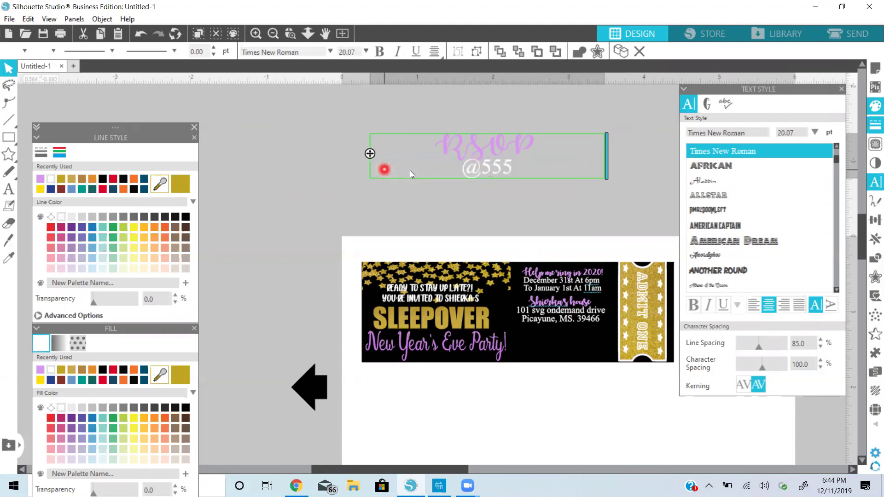
type("-555")
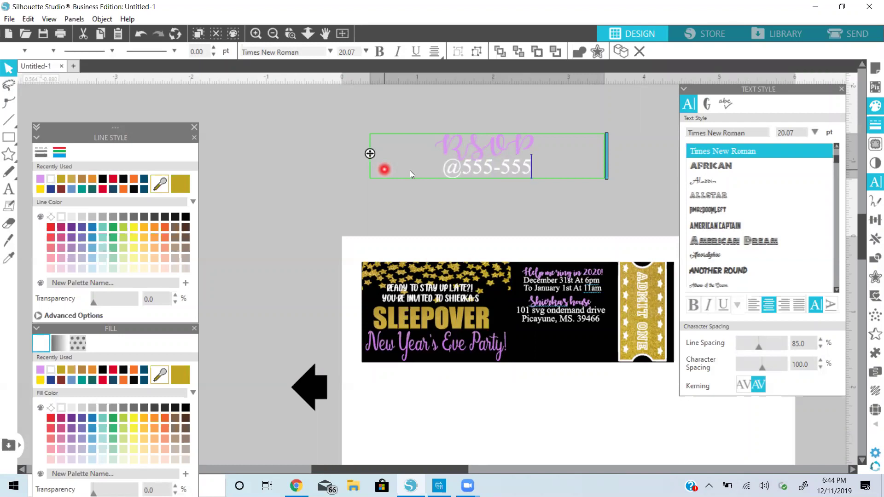
type("-5555")
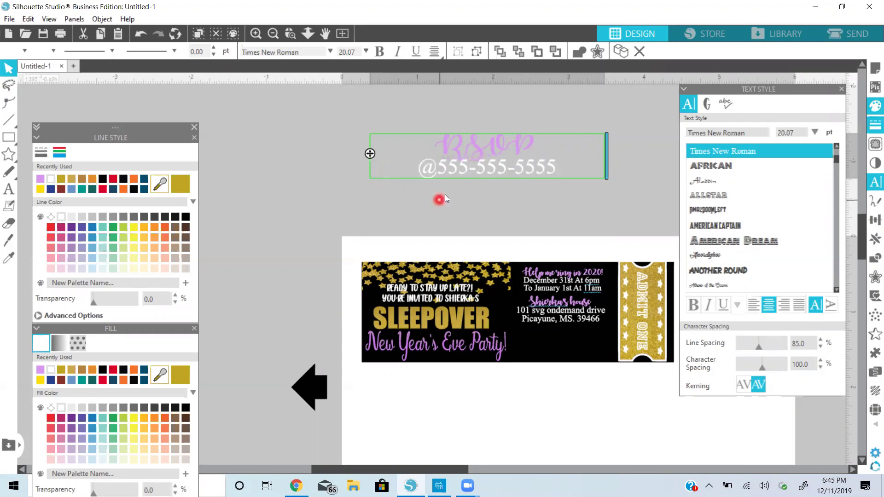
left_click(488, 148)
left_click(534, 144)
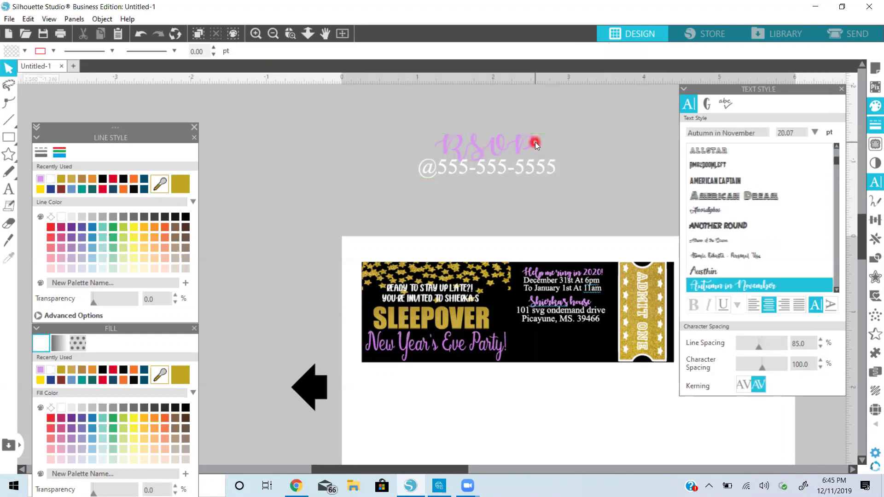
Set 'RSVP' in the American Captain font and shrink the RSVP block to ticket size
left_click(530, 142)
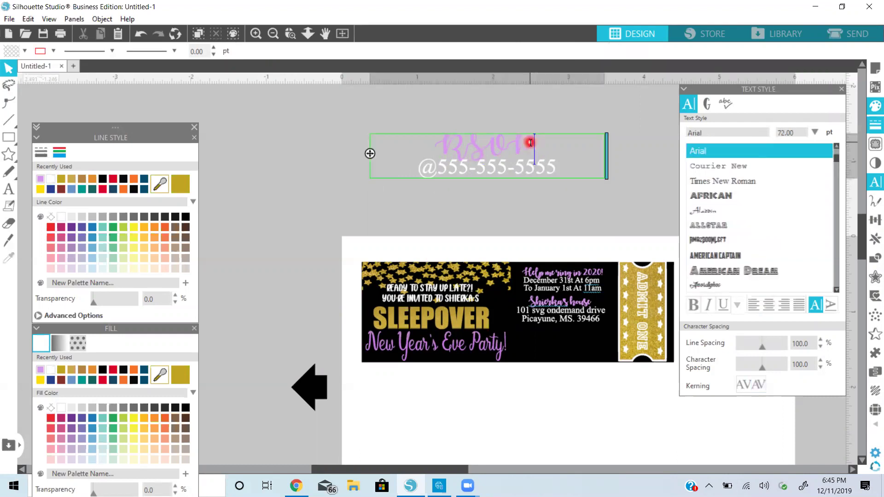
left_click_drag(495, 143, 440, 145)
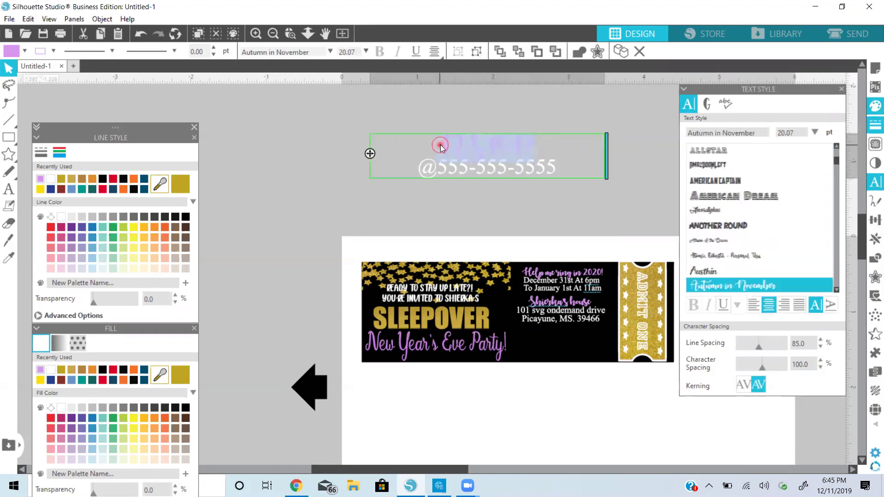
left_click(745, 193)
left_click(739, 183)
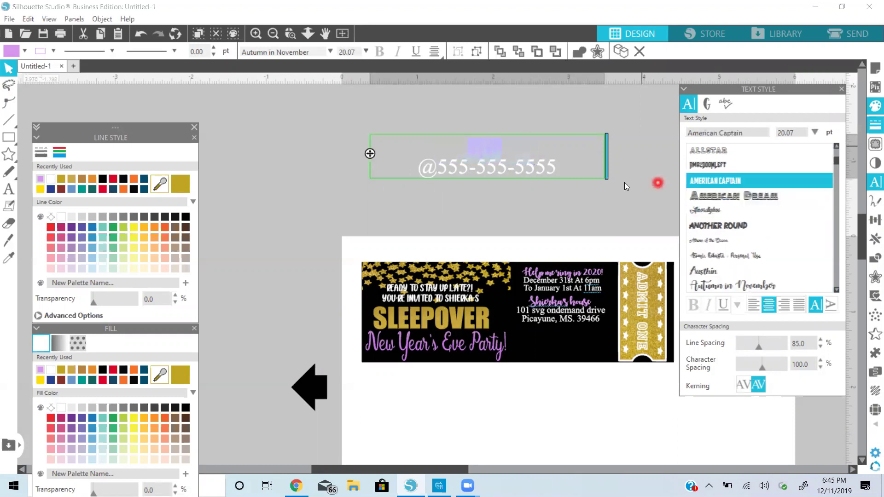
left_click(544, 188)
left_click(538, 174)
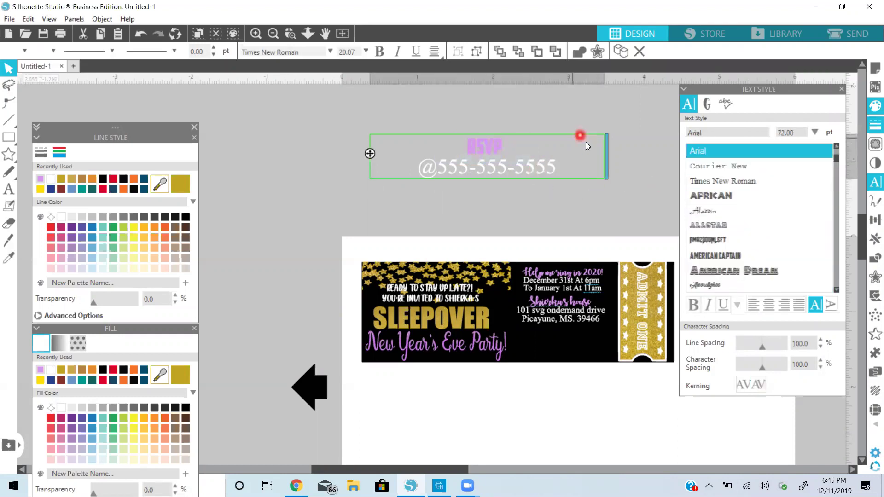
left_click_drag(609, 155, 578, 345)
left_click(546, 160)
left_click(505, 174)
left_click(567, 224)
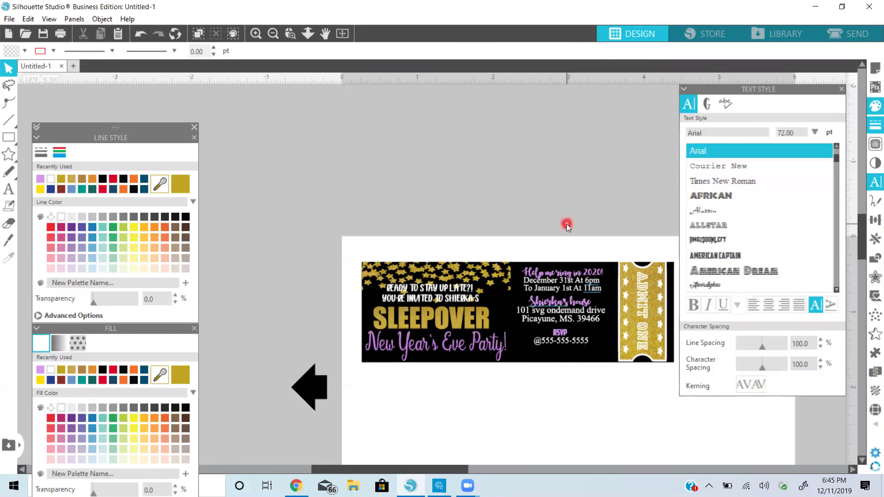
left_click(843, 95)
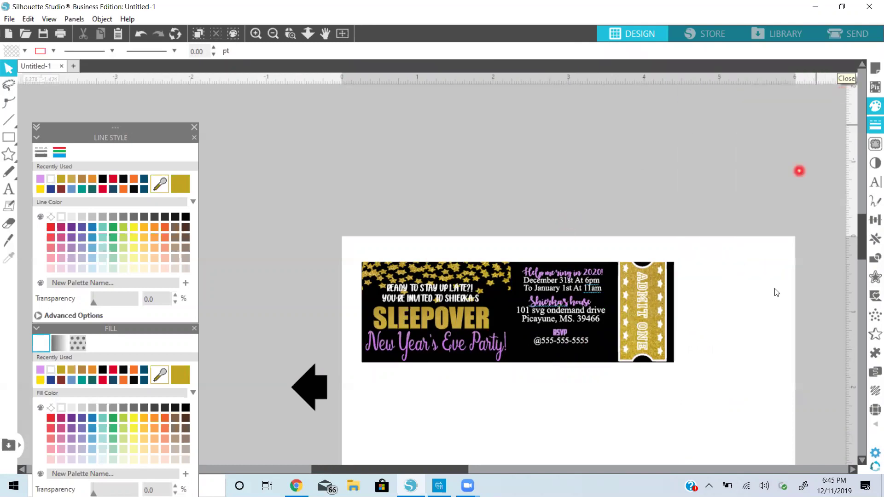
Select every piece of the ticket and group them into a single object
scroll(776, 290, "down", 1)
scroll(777, 290, "down", 1)
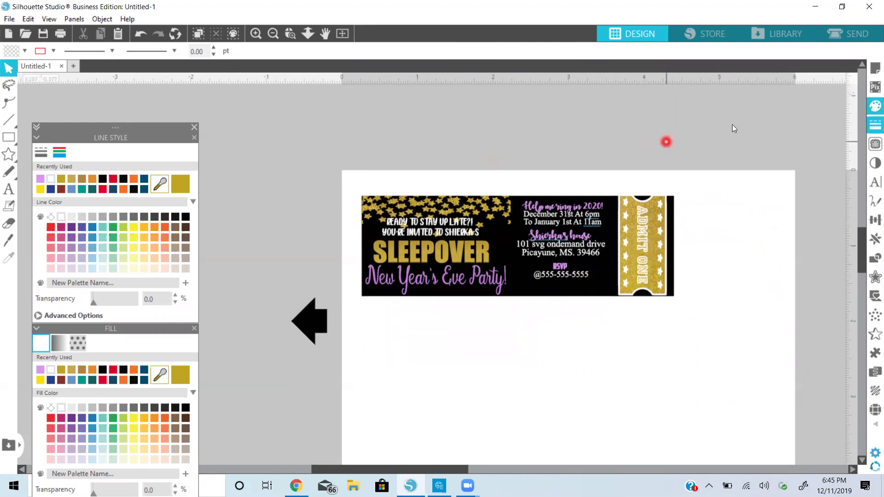
left_click_drag(710, 130, 321, 328)
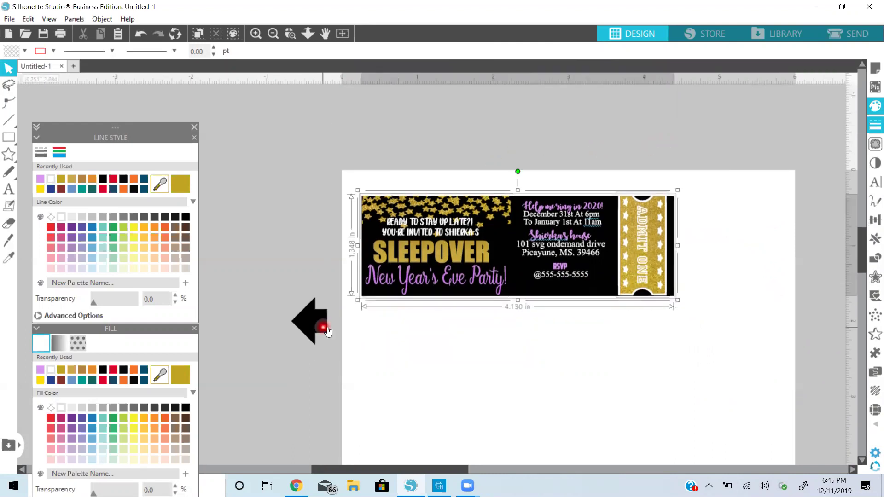
right_click(447, 237)
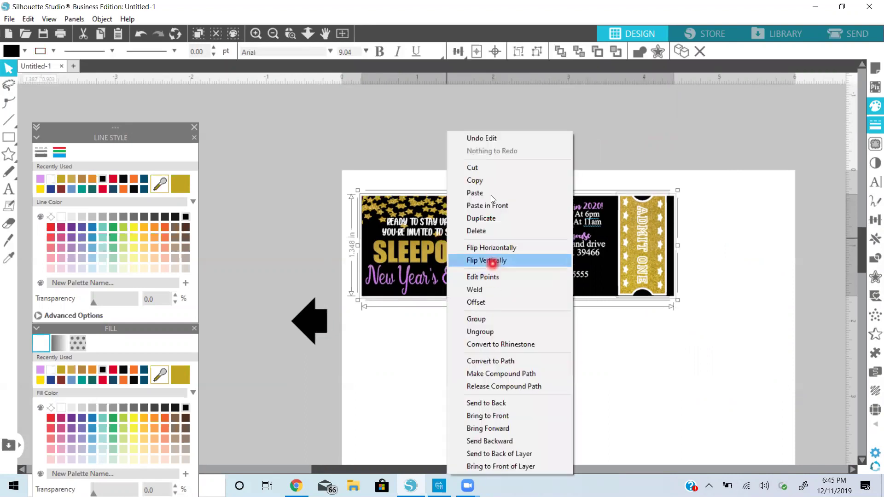
left_click(506, 319)
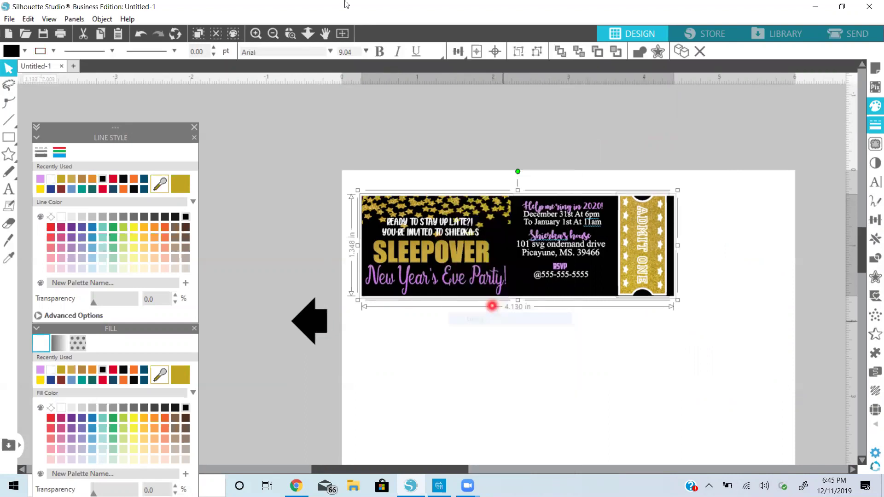
Zoom out and review Page Setup: cutting mat and the 6.000 × 4.000 in media size
left_click(277, 39)
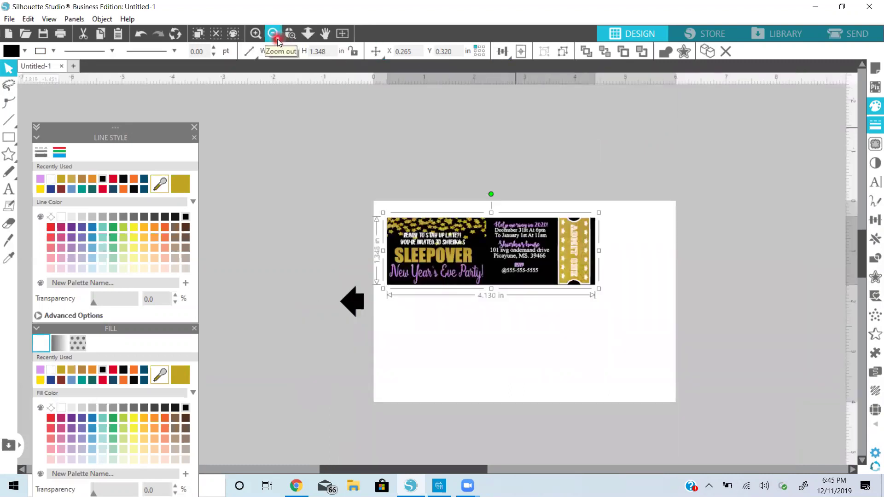
left_click(874, 68)
left_click(790, 160)
left_click(792, 224)
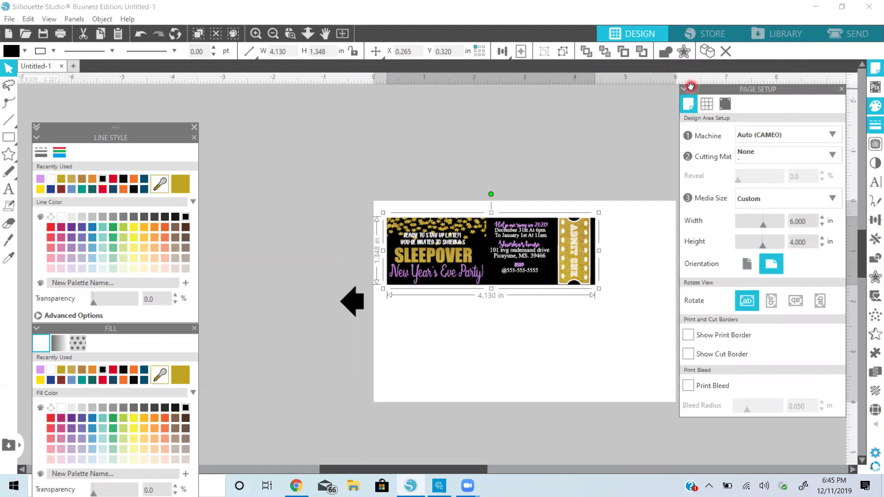
Move the ticket to the page's top-left corner and enlarge it to about 5.99 in wide
left_click(842, 89)
left_click_drag(587, 258, 571, 237)
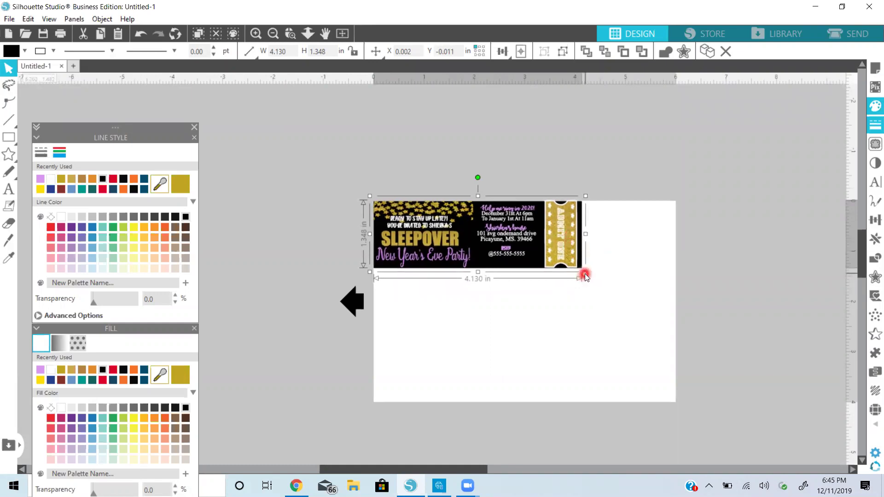
left_click_drag(583, 270, 678, 303)
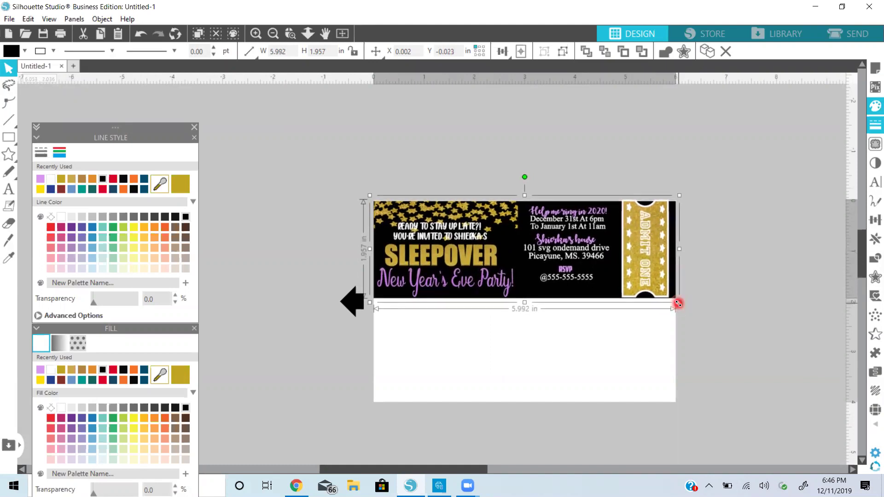
Place a duplicate of the ticket directly beneath the original, then deselect it
left_click(551, 332)
left_click(514, 240)
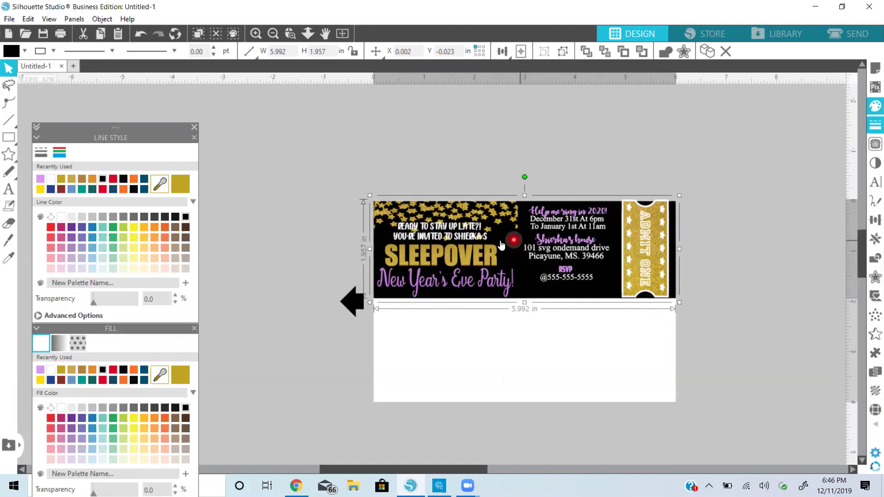
left_click_drag(498, 247, 496, 345)
left_click(731, 263)
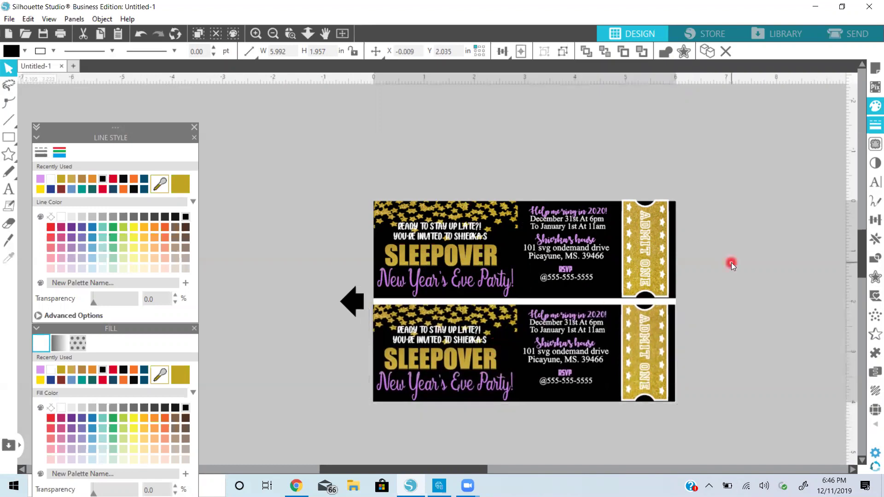